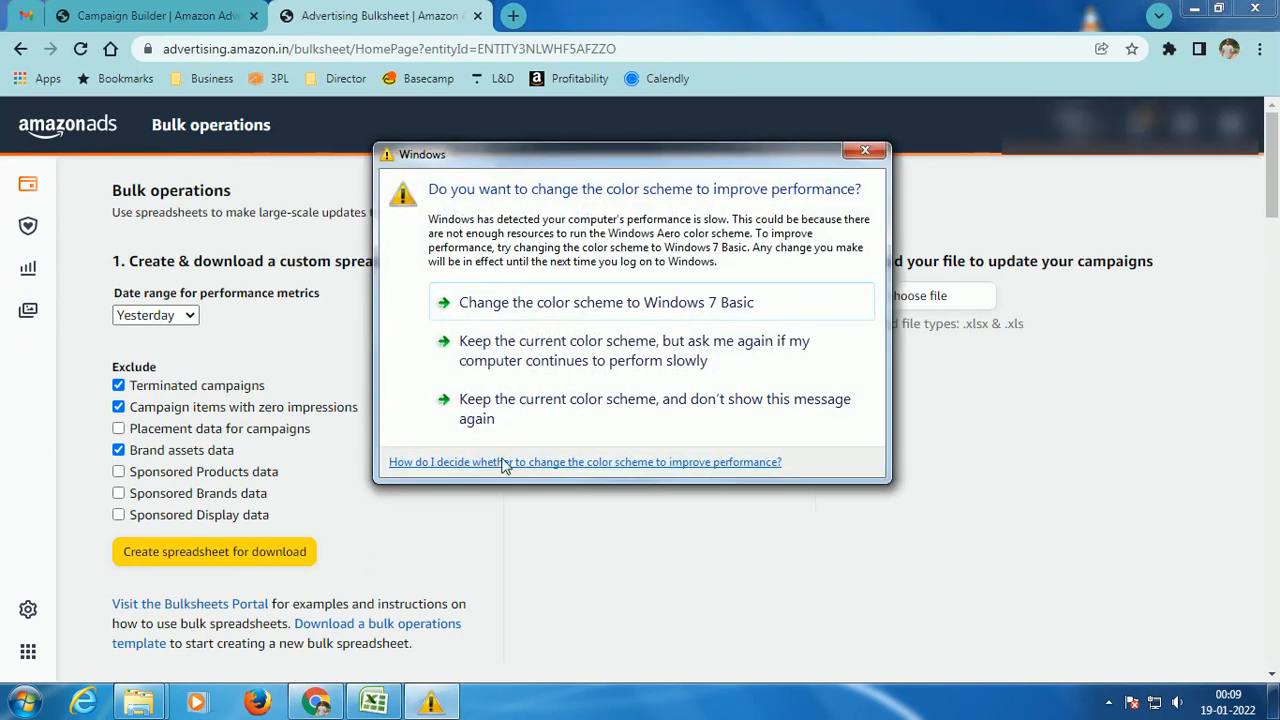
# Dismiss the Windows color scheme prompt by keeping the current scheme and not showing the message again.
pyautogui.click(566, 405)
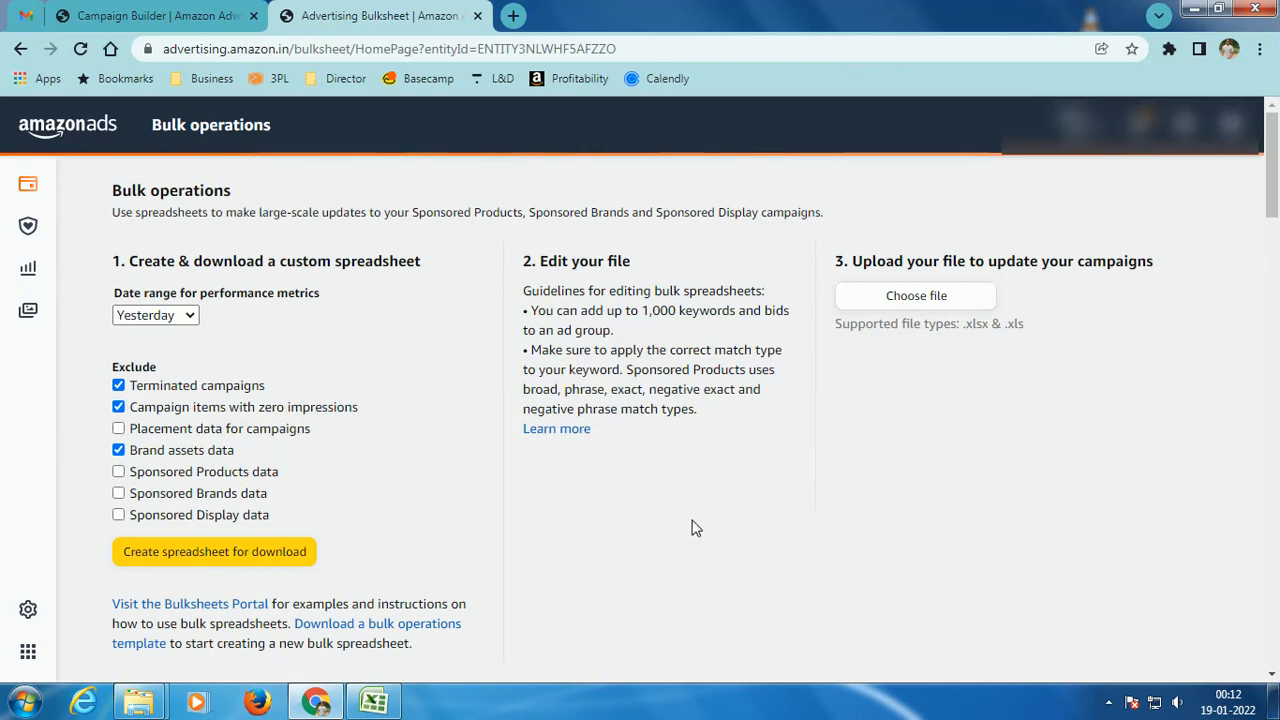
pyautogui.click(32, 189)
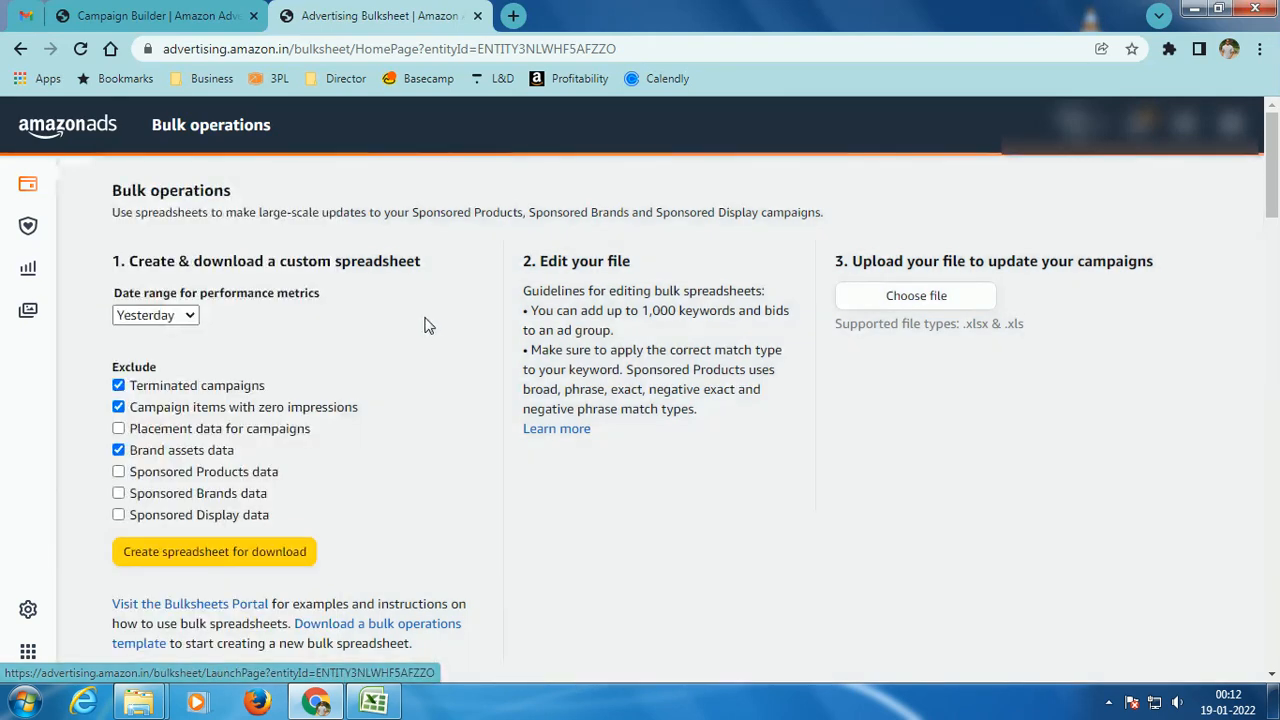
pyautogui.click(426, 320)
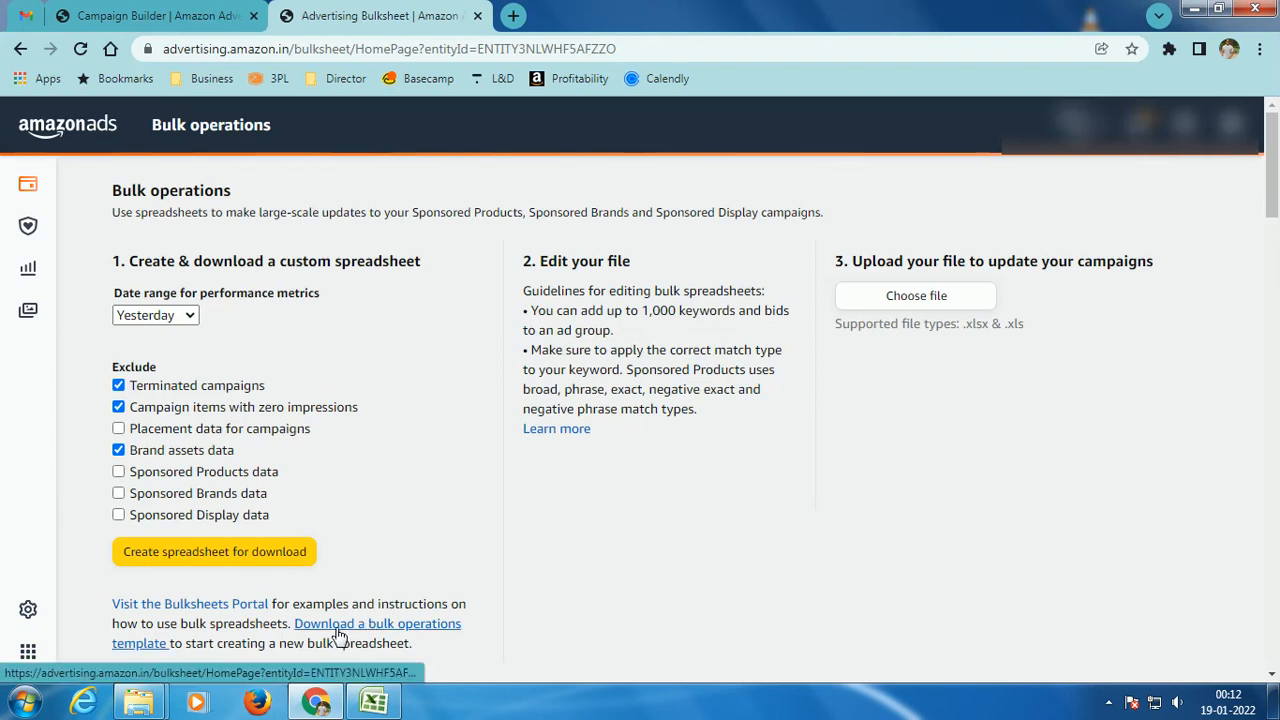
# Switch to the Template for Bulk Ops workbook in Excel and examine rows 2 to 10 of the Sponsored Products Campaign (2) sheet.
pyautogui.click(373, 702)
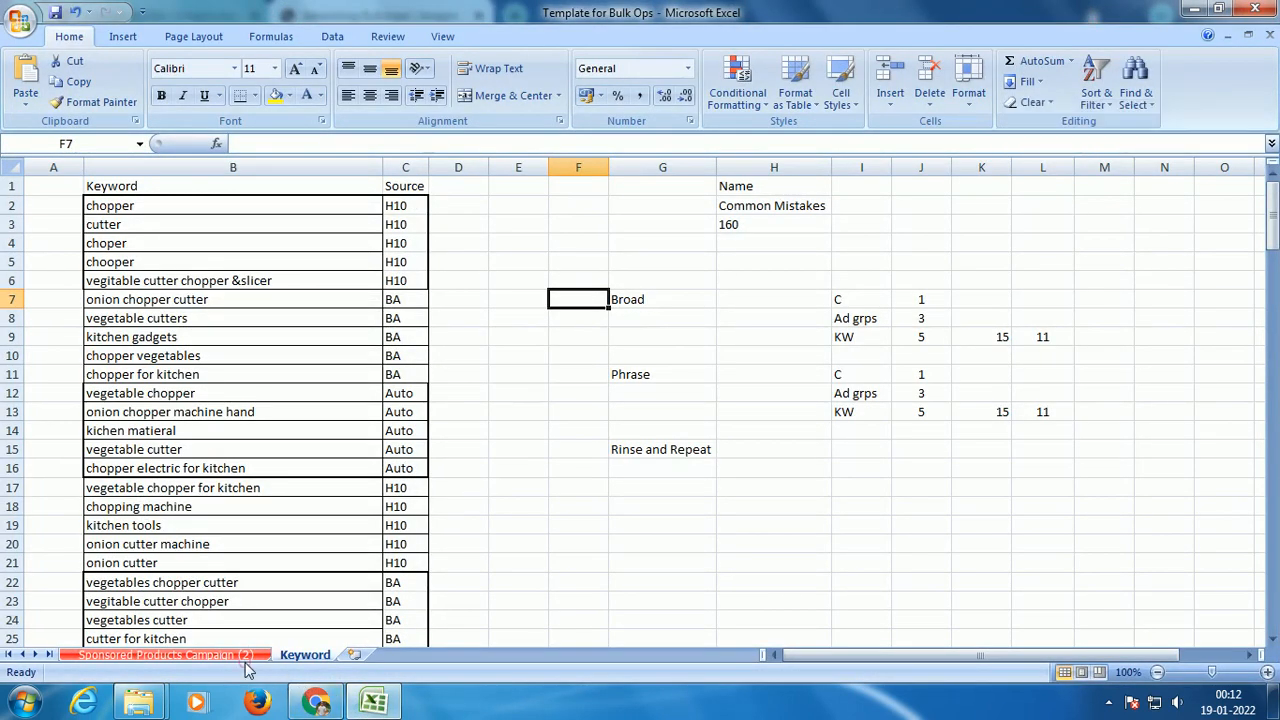
pyautogui.click(242, 656)
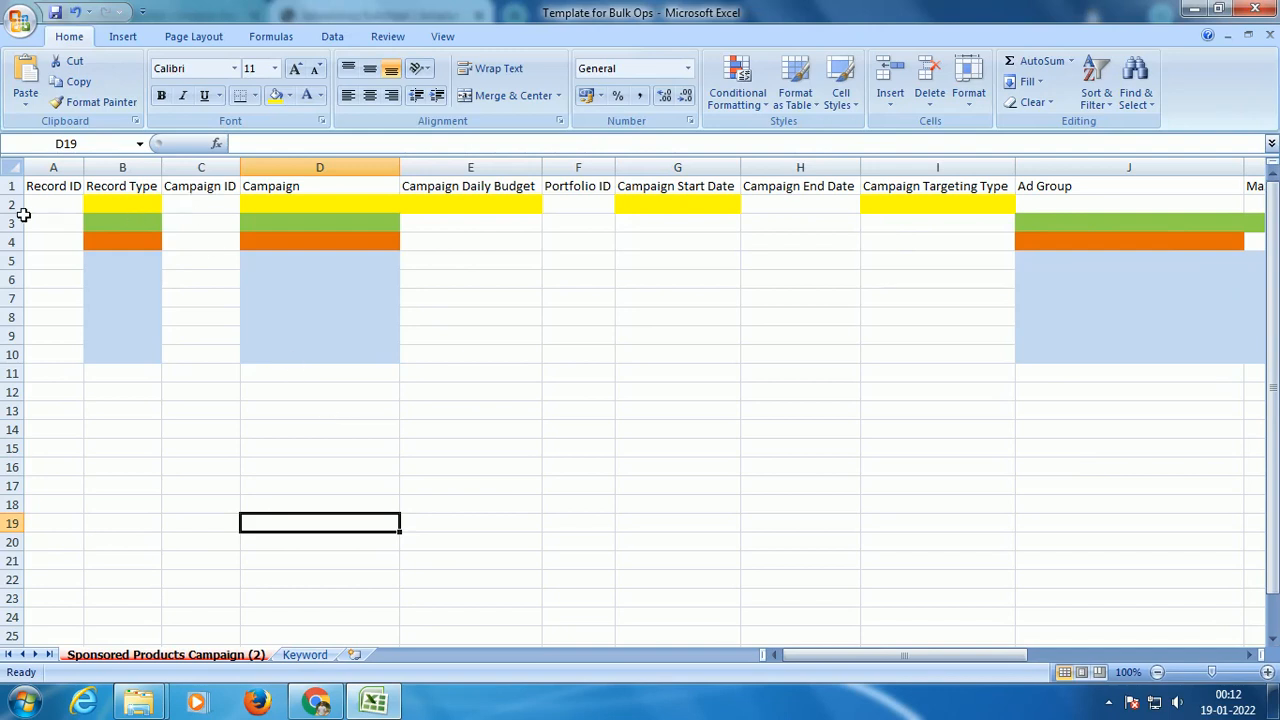
pyautogui.moveTo(12, 205); pyautogui.dragTo(14, 360)
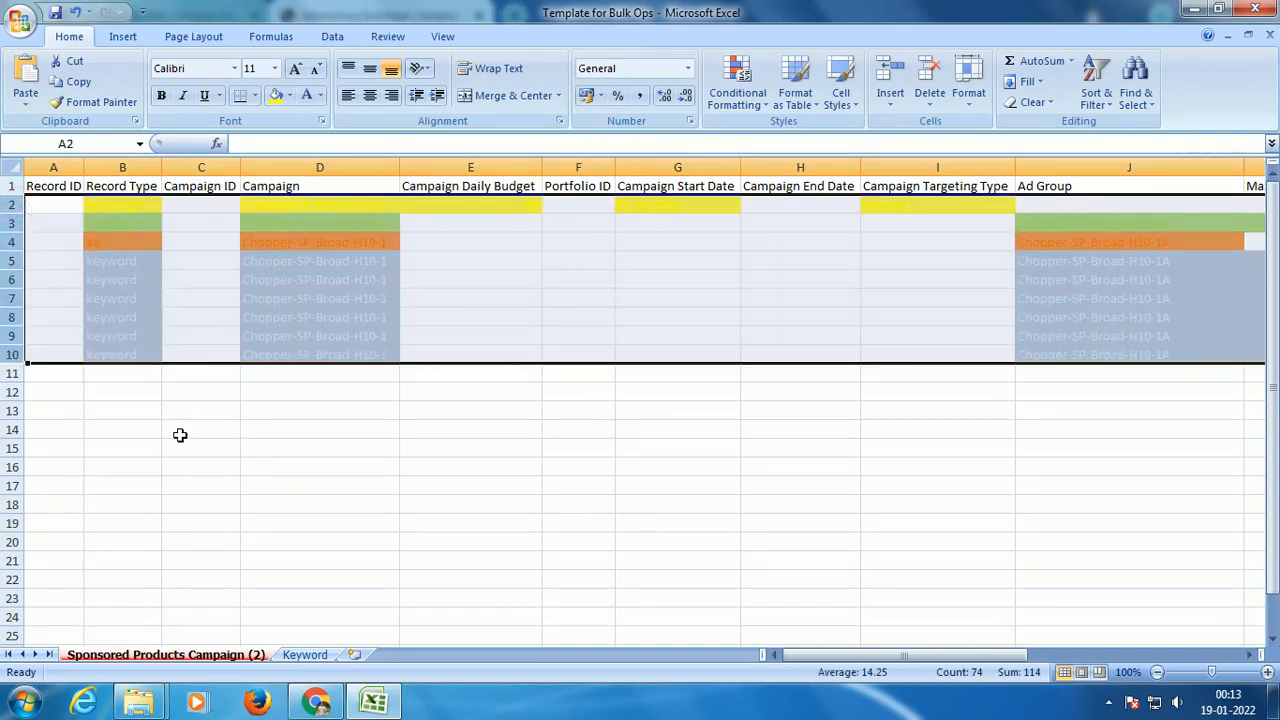
pyautogui.click(178, 432)
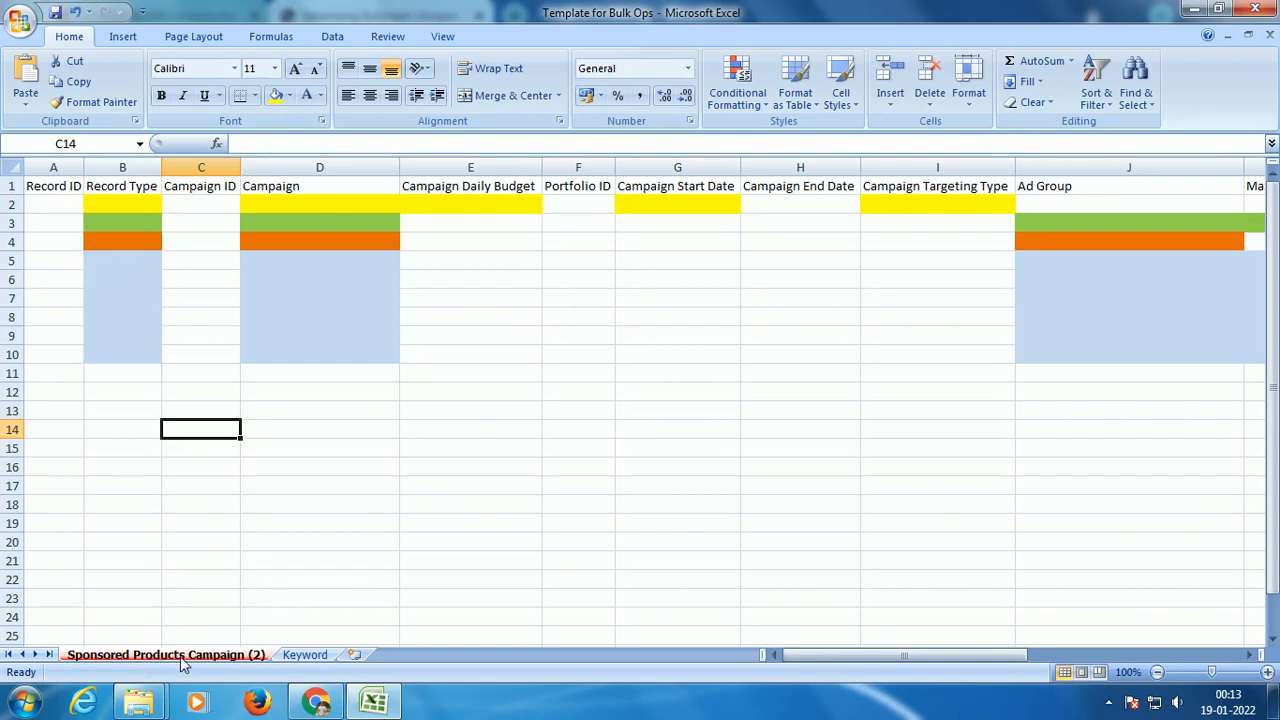
pyautogui.click(201, 562)
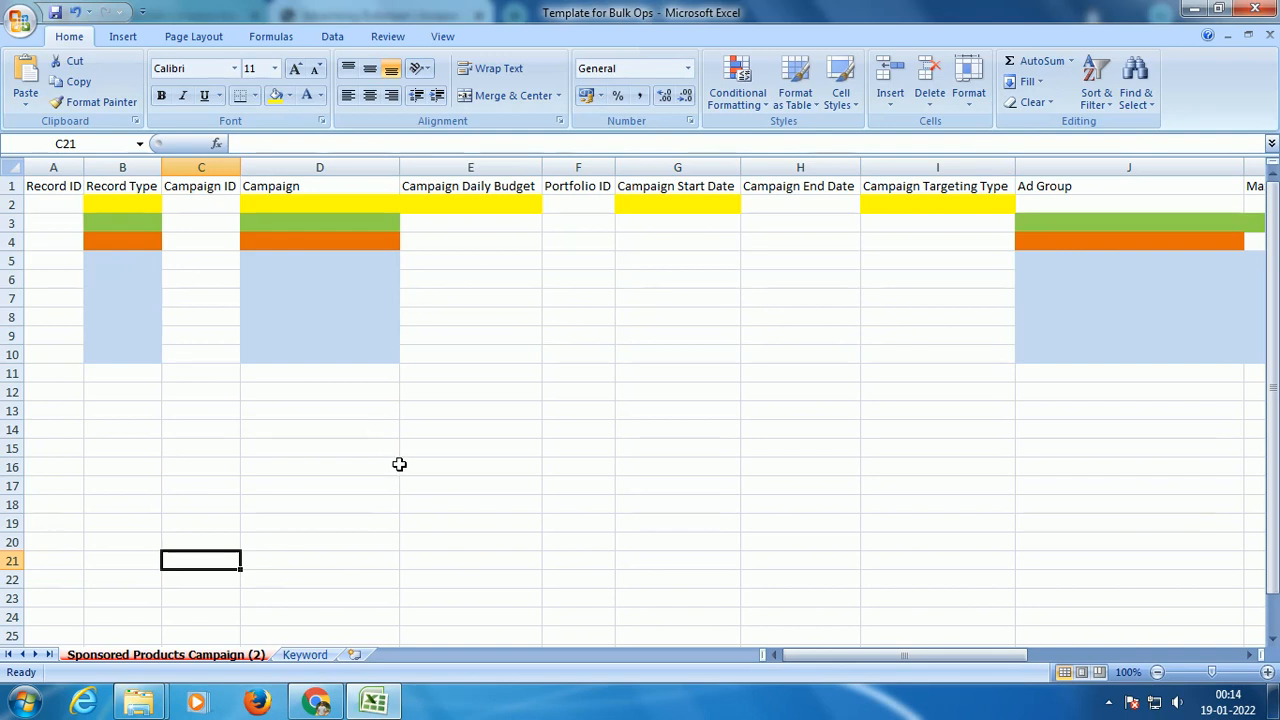
# Review the keyword list on the Keyword sheet from its first entry down to its last.
pyautogui.click(305, 655)
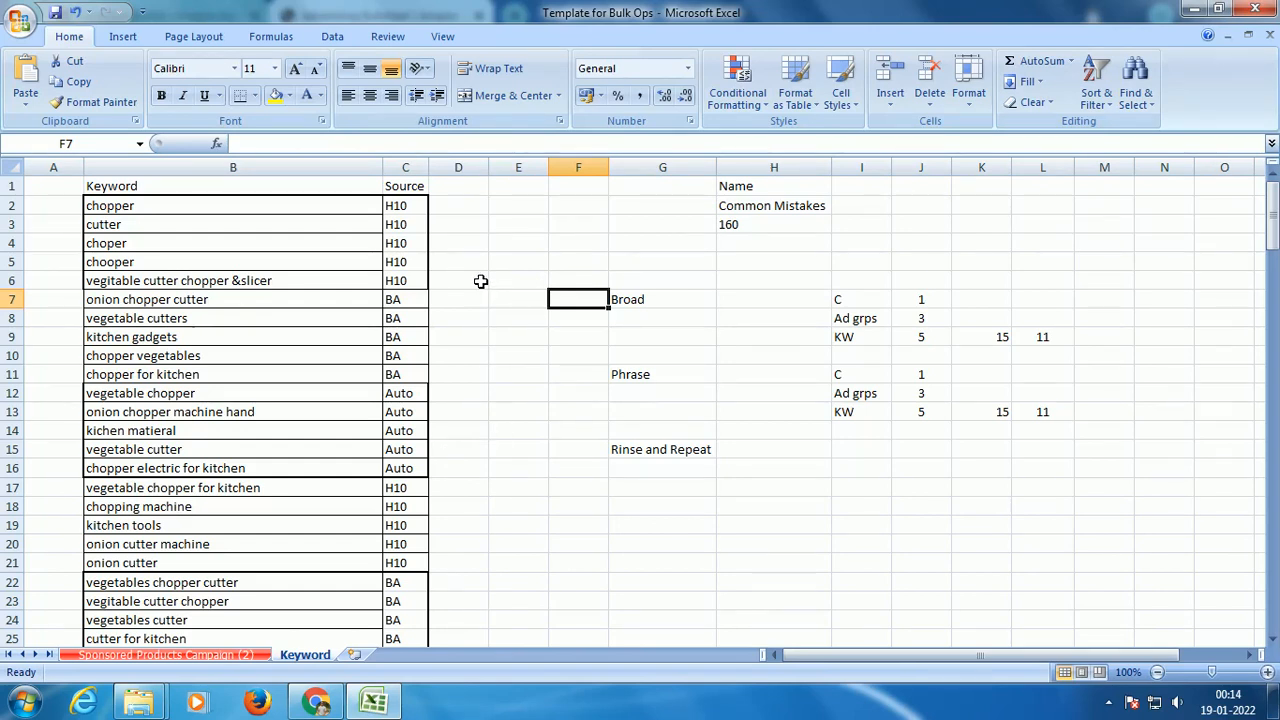
pyautogui.click(327, 207)
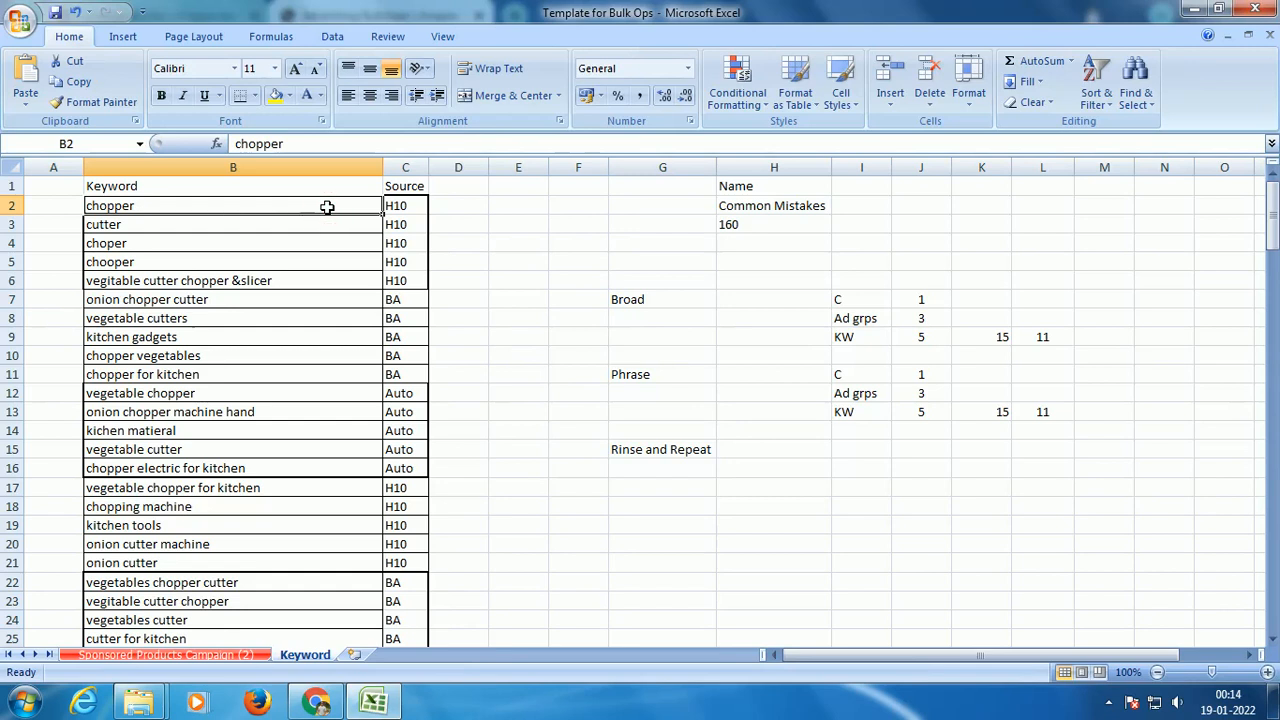
pyautogui.hotkey('ctrl', 'shift', 'Down')
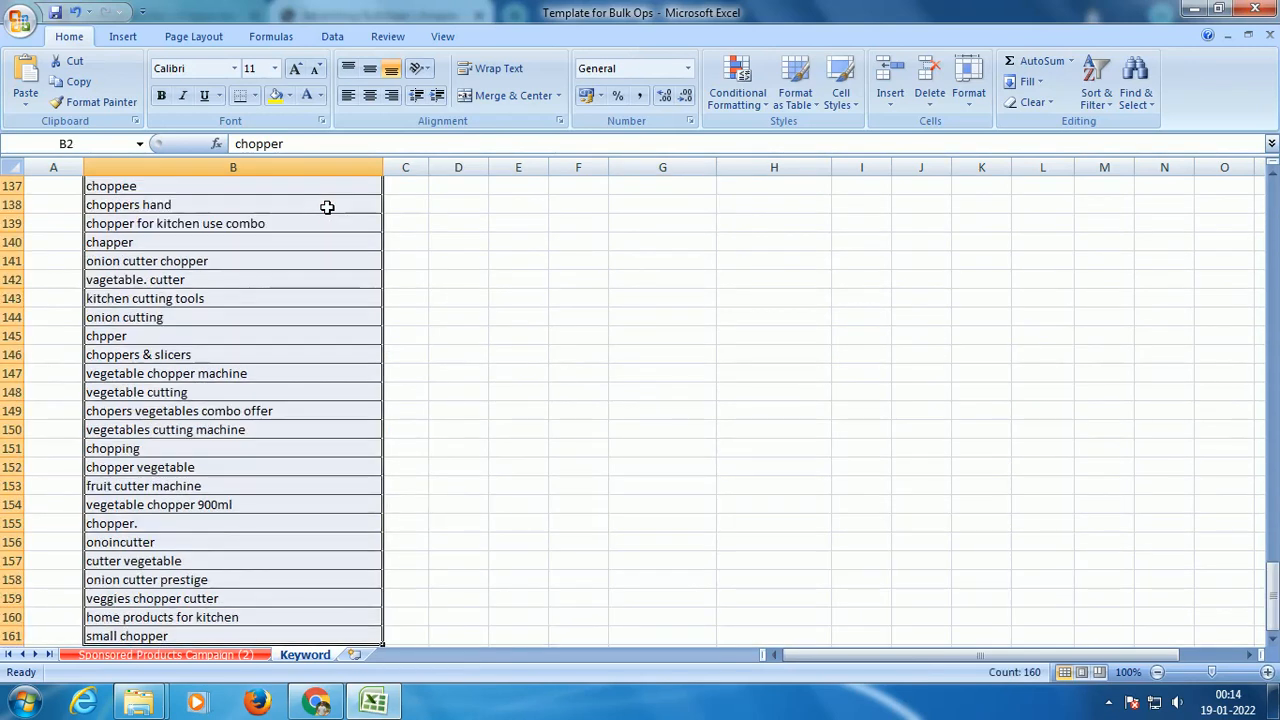
pyautogui.hotkey('ctrl', 'Up')
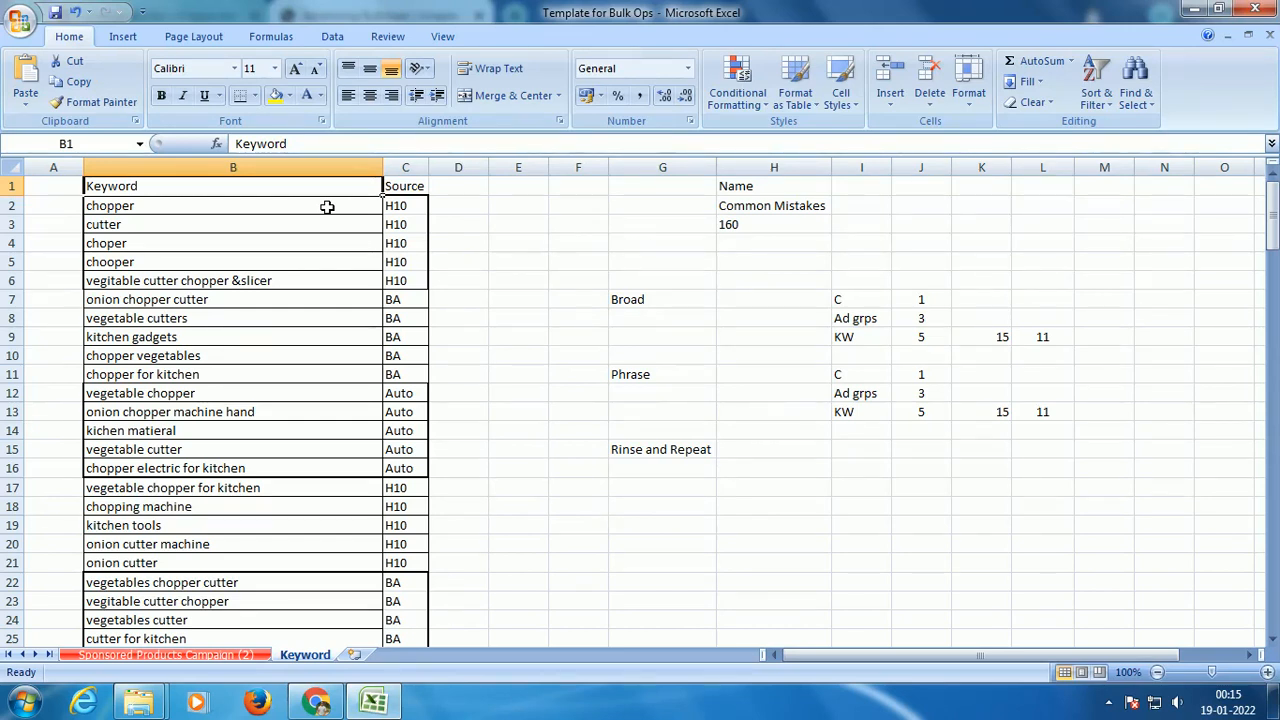
# Examine the first Auto, BA and H10 source groups and the matching keywords in B2:B16.
pyautogui.moveTo(417, 393); pyautogui.dragTo(417, 469)
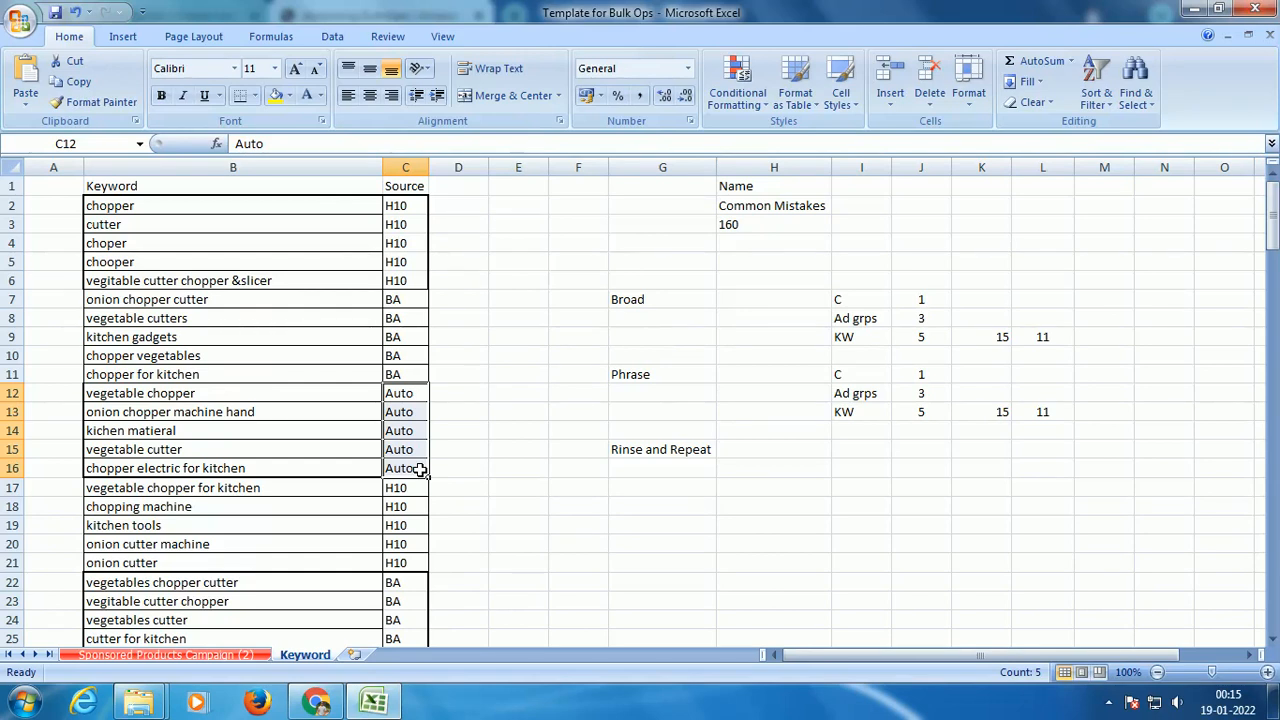
pyautogui.moveTo(405, 396); pyautogui.dragTo(400, 466)
pyautogui.click(400, 302)
pyautogui.moveTo(398, 302); pyautogui.dragTo(396, 378)
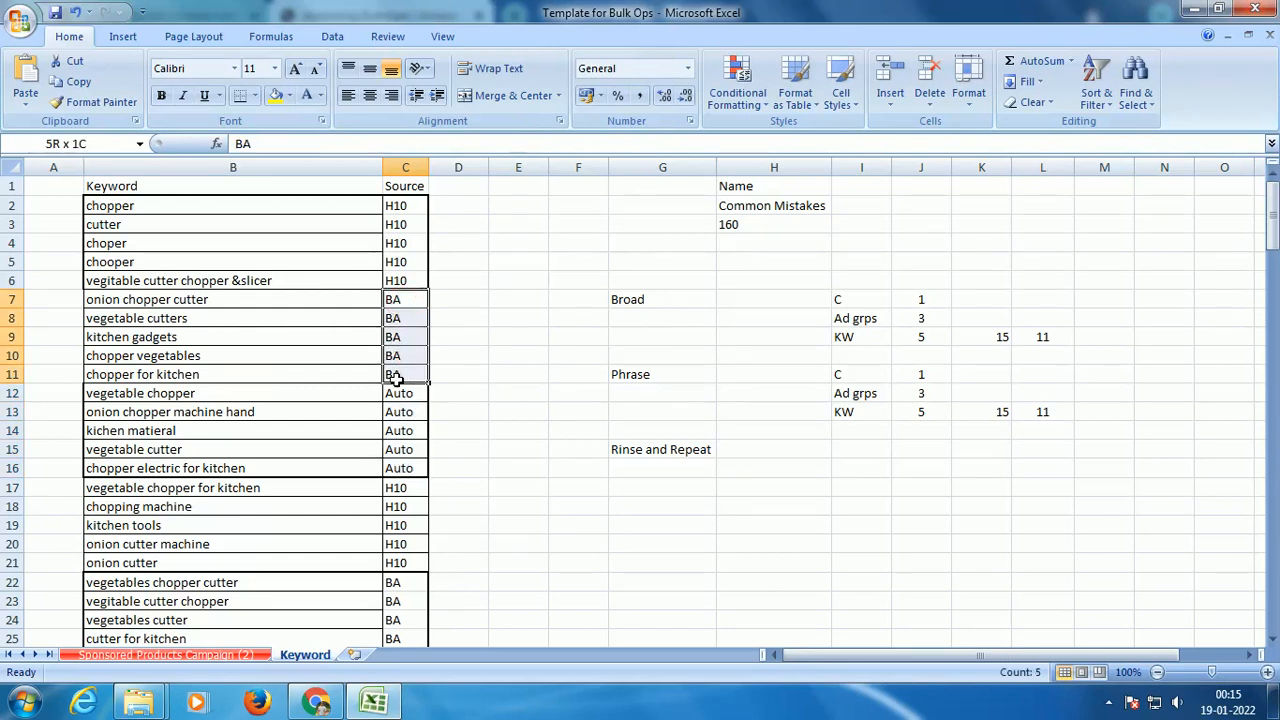
pyautogui.moveTo(396, 378); pyautogui.dragTo(394, 372)
pyautogui.moveTo(395, 200); pyautogui.dragTo(400, 272)
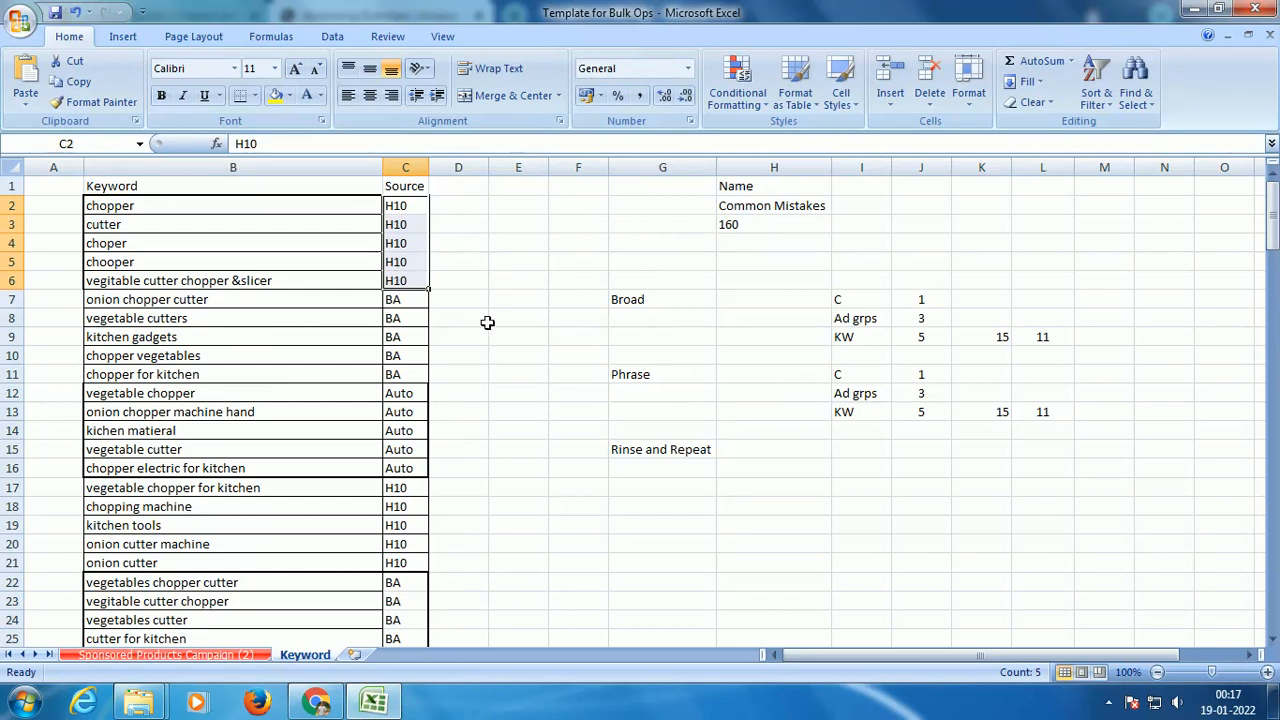
pyautogui.click(491, 286)
pyautogui.moveTo(241, 206); pyautogui.dragTo(383, 468)
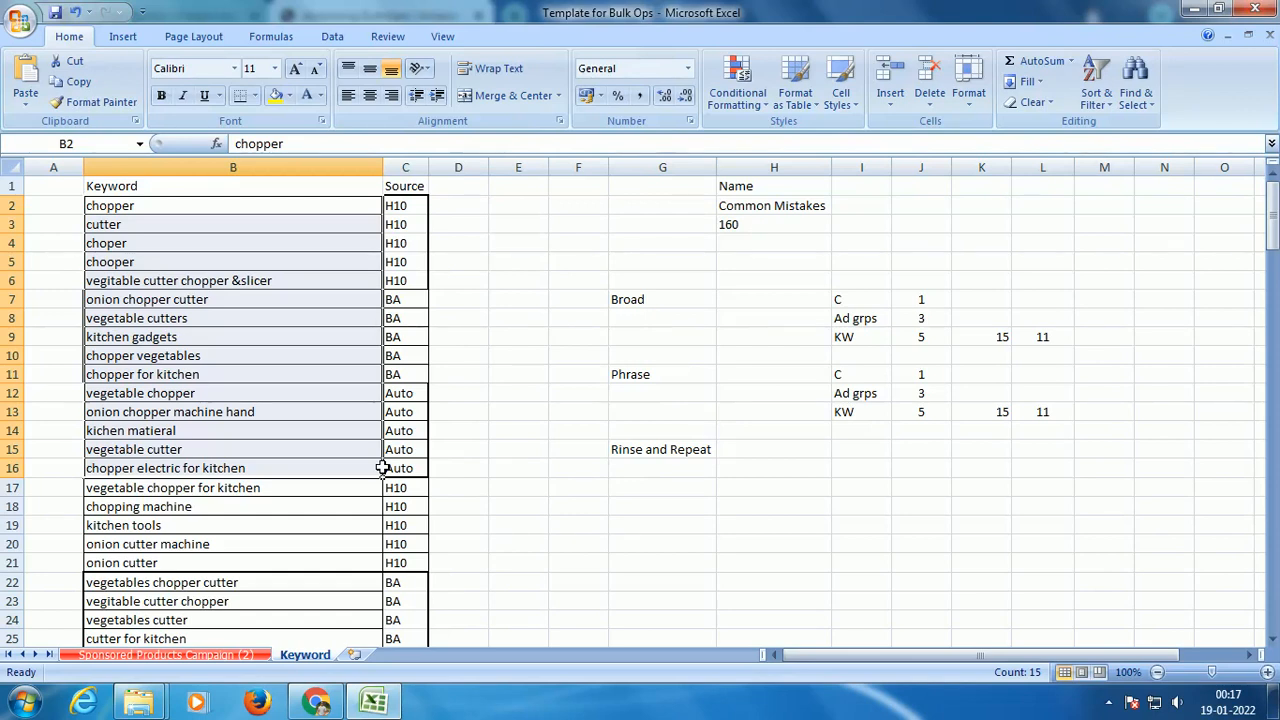
# Switch to Campaign Builder in the browser and start a new Sponsored Products campaign.
pyautogui.click(162, 655)
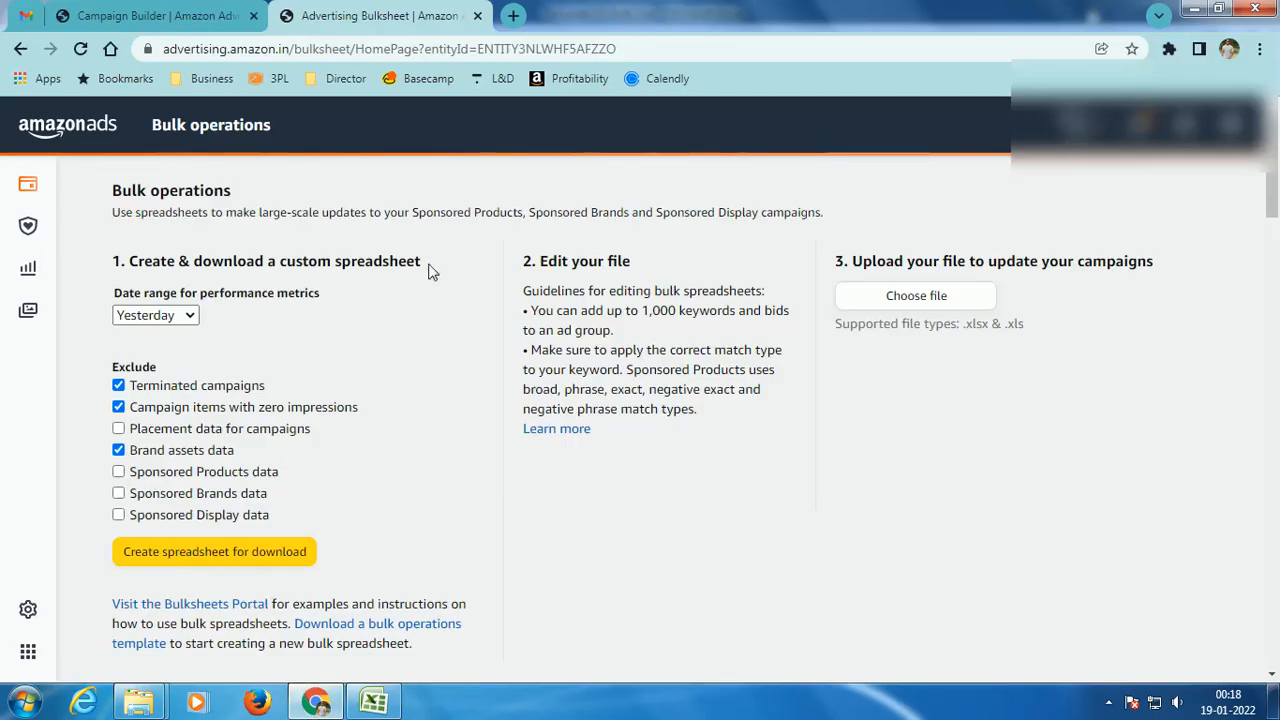
pyautogui.click(167, 25)
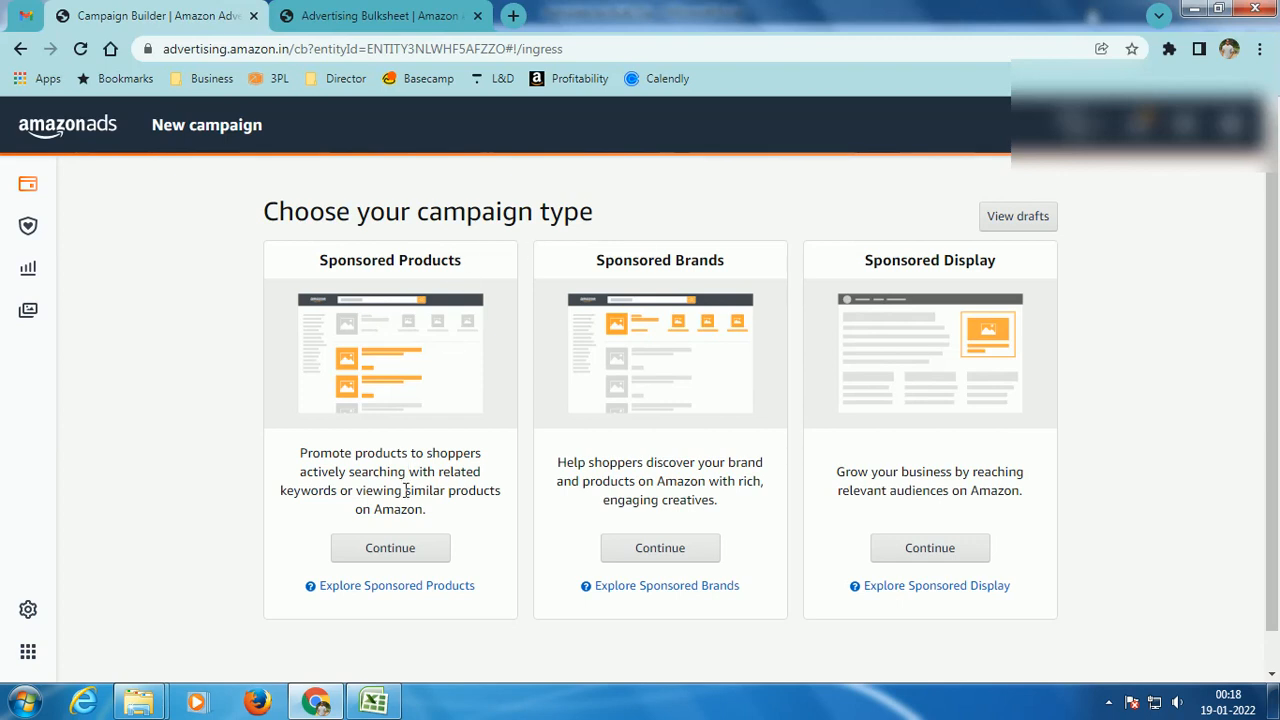
pyautogui.click(402, 553)
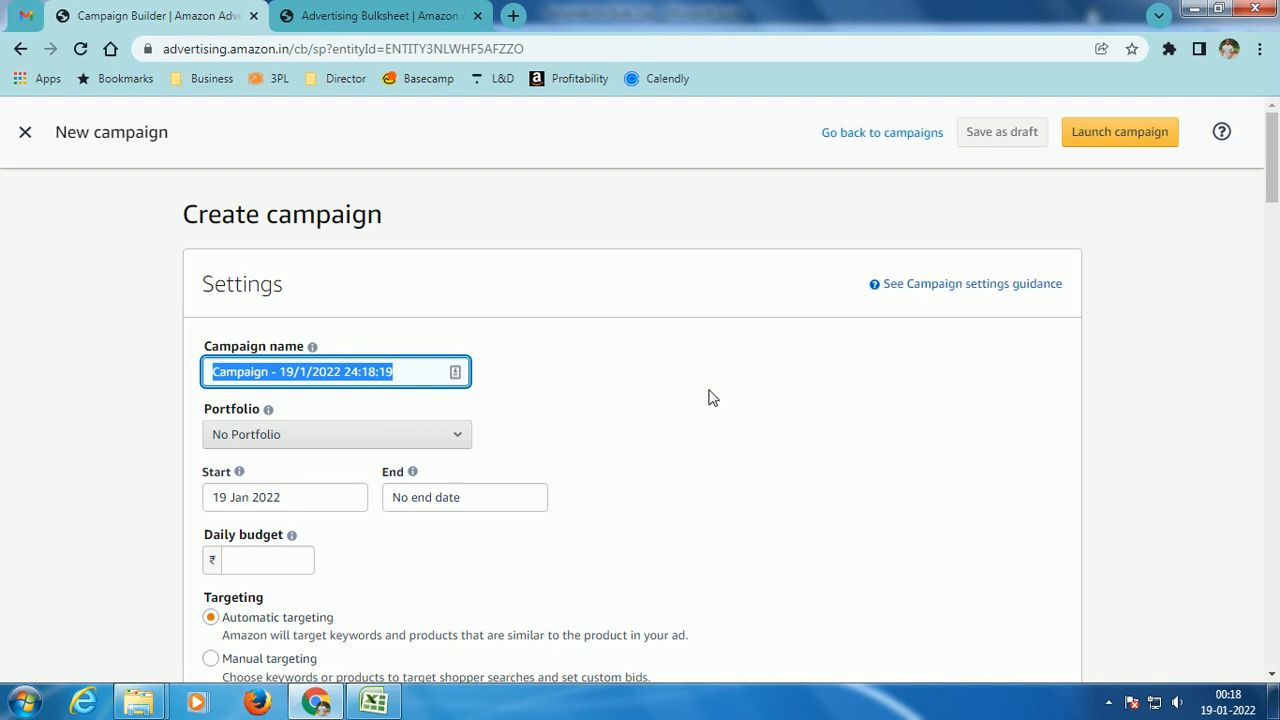
# Review the new campaign's settings and set its targeting to Manual targeting.
pyautogui.scroll(-1, 709, 397)
pyautogui.scroll(1, 585, 303)
pyautogui.moveTo(189, 212); pyautogui.dragTo(571, 257)
pyautogui.scroll(-1, 711, 334)
pyautogui.scroll(-1, 713, 336)
pyautogui.scroll(1, 700, 314)
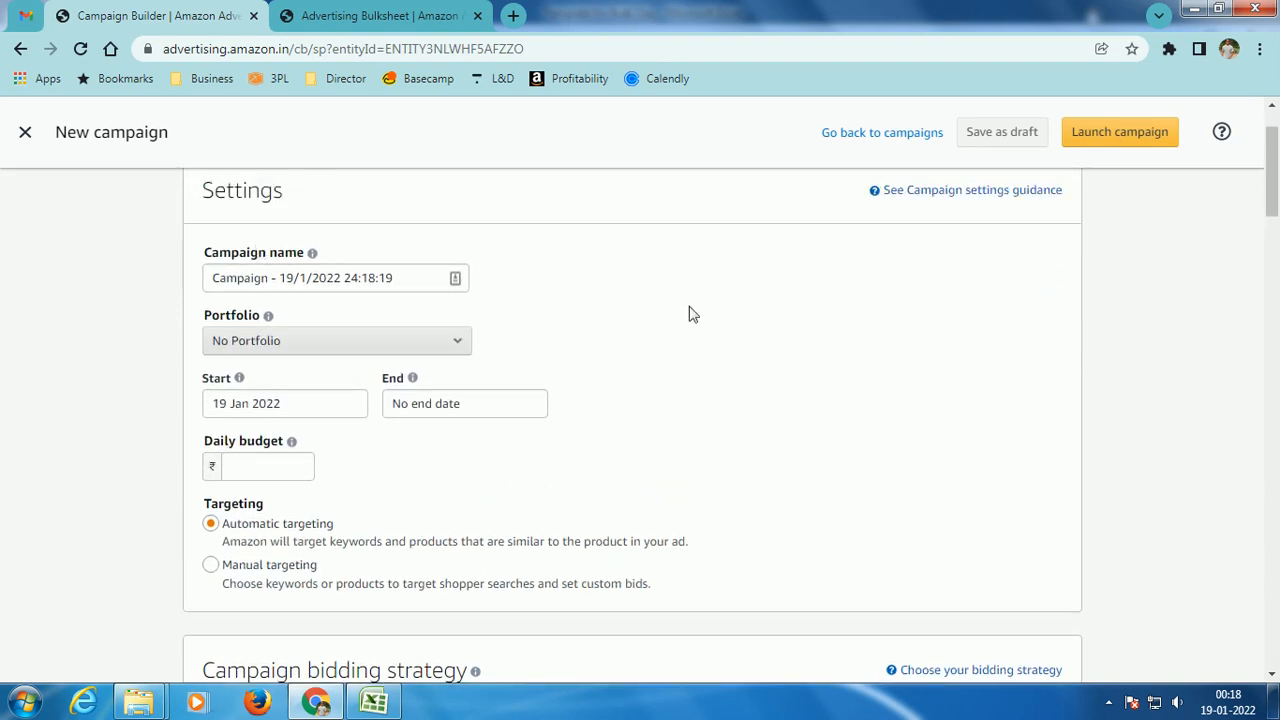
pyautogui.scroll(-1, 877, 334)
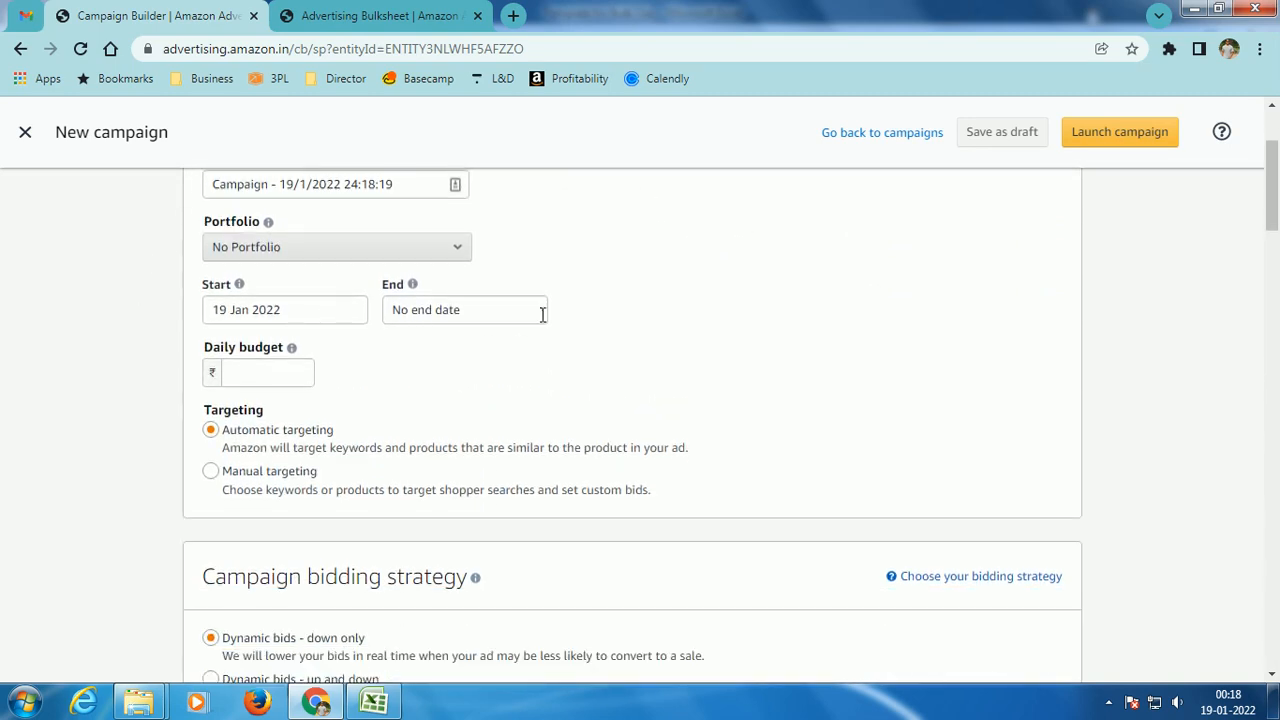
pyautogui.scroll(-1, 778, 330)
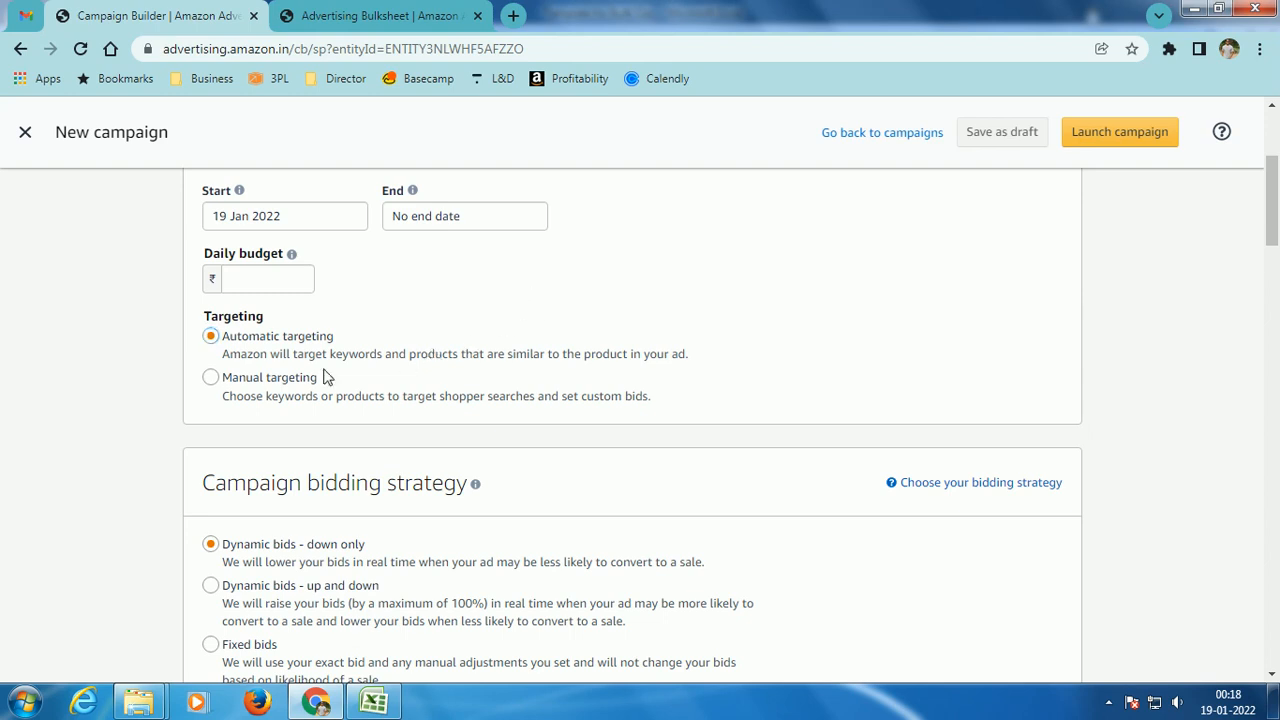
pyautogui.click(281, 385)
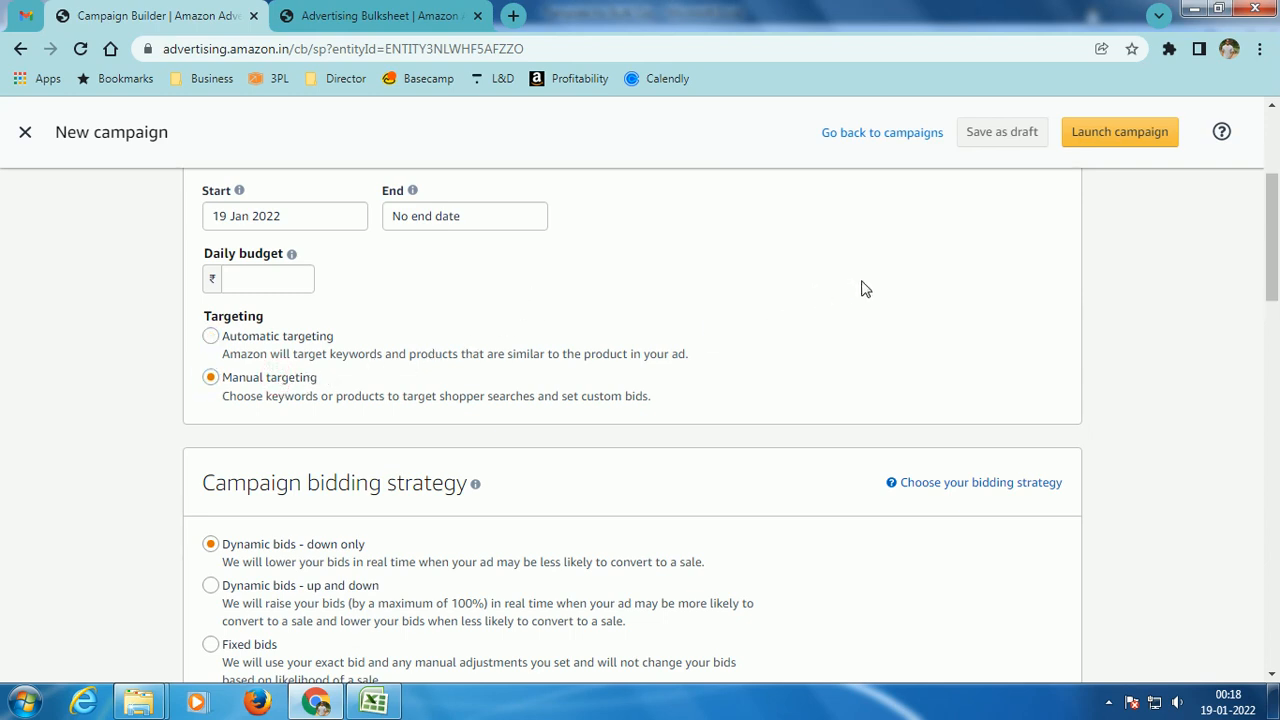
# Examine the campaign bidding strategy options and the start of the ad group section in the campaign form.
pyautogui.scroll(-1, 865, 289)
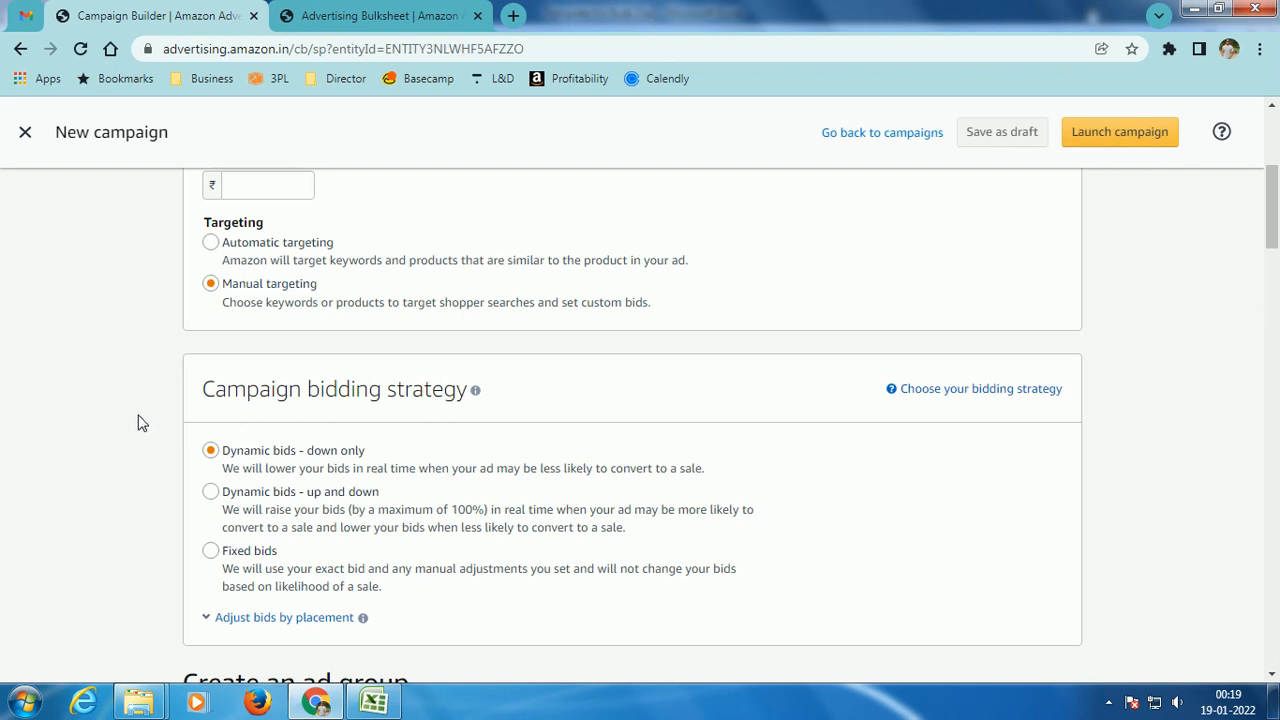
pyautogui.scroll(-1, 1220, 360)
pyautogui.scroll(2, 1220, 360)
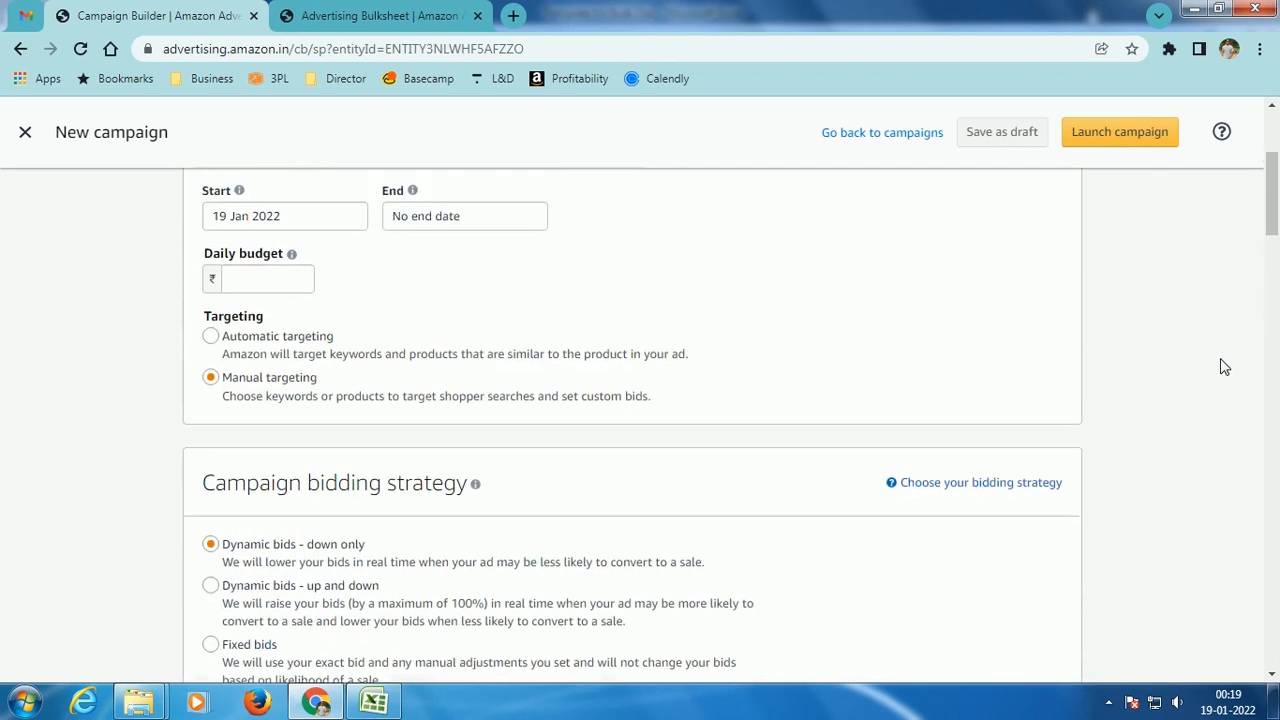
pyautogui.scroll(3, 1220, 362)
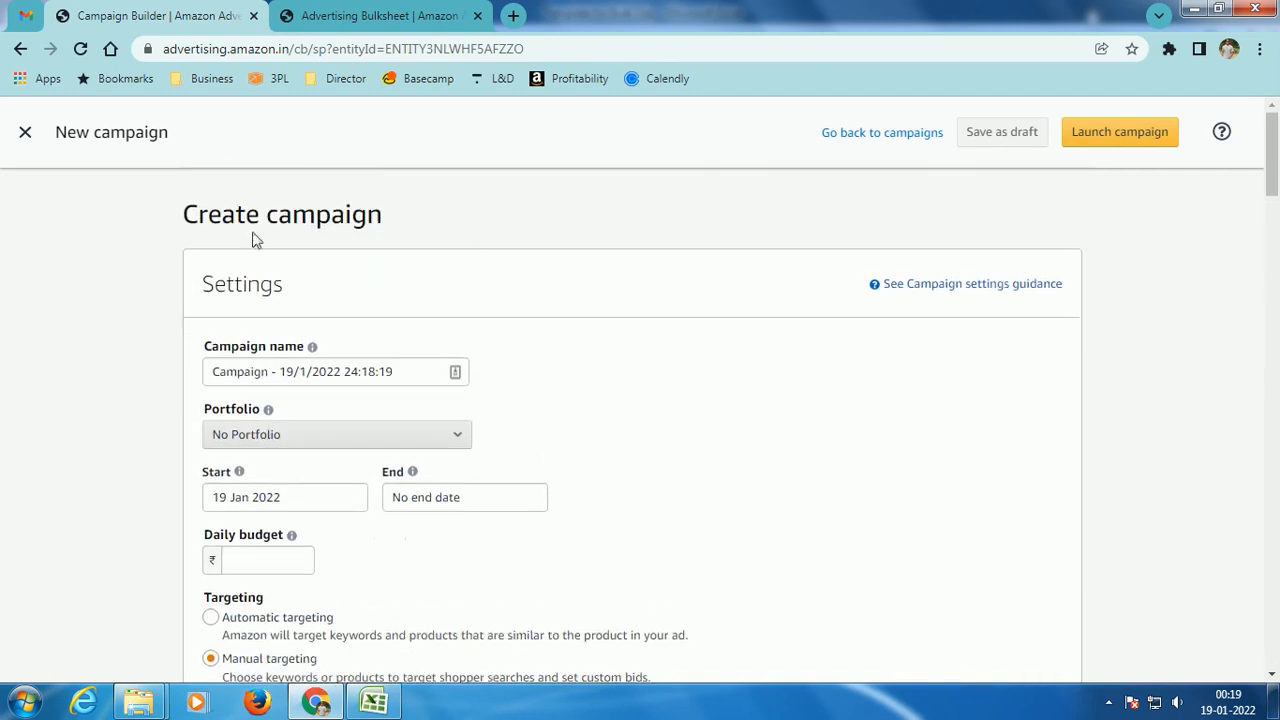
pyautogui.scroll(-6, 76, 340)
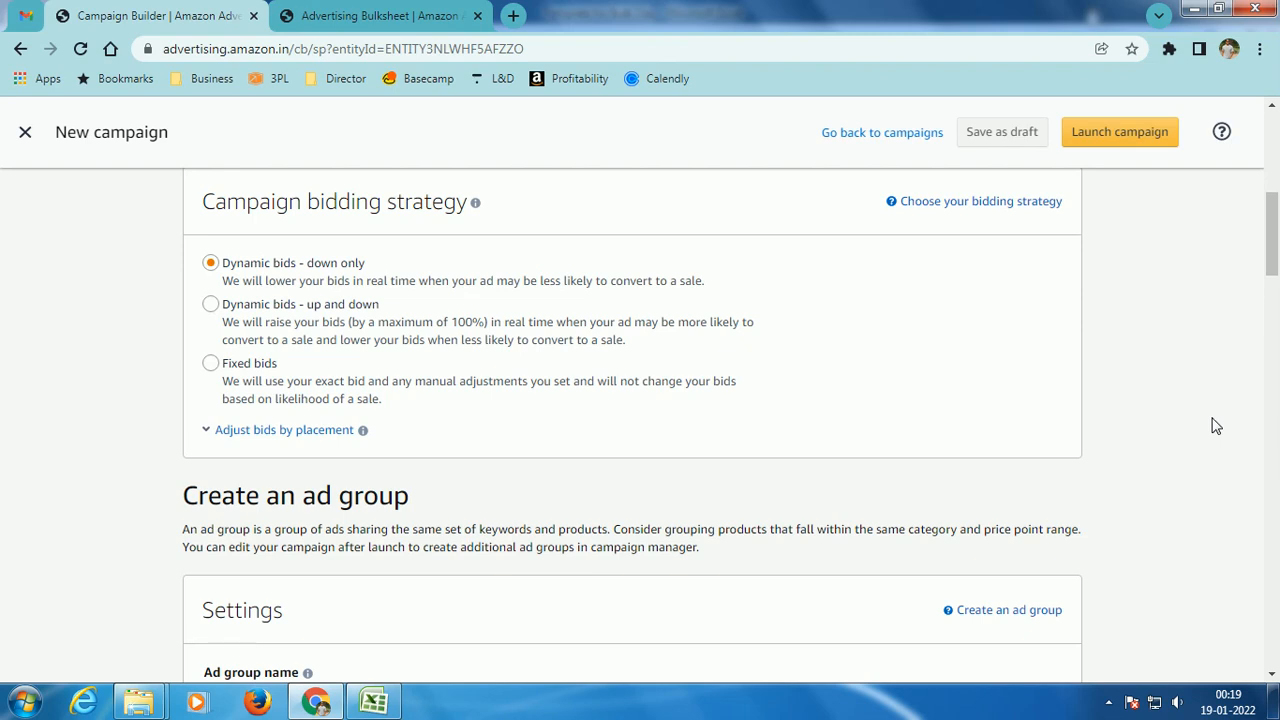
pyautogui.scroll(-1, 1216, 426)
pyautogui.moveTo(182, 418); pyautogui.dragTo(423, 417)
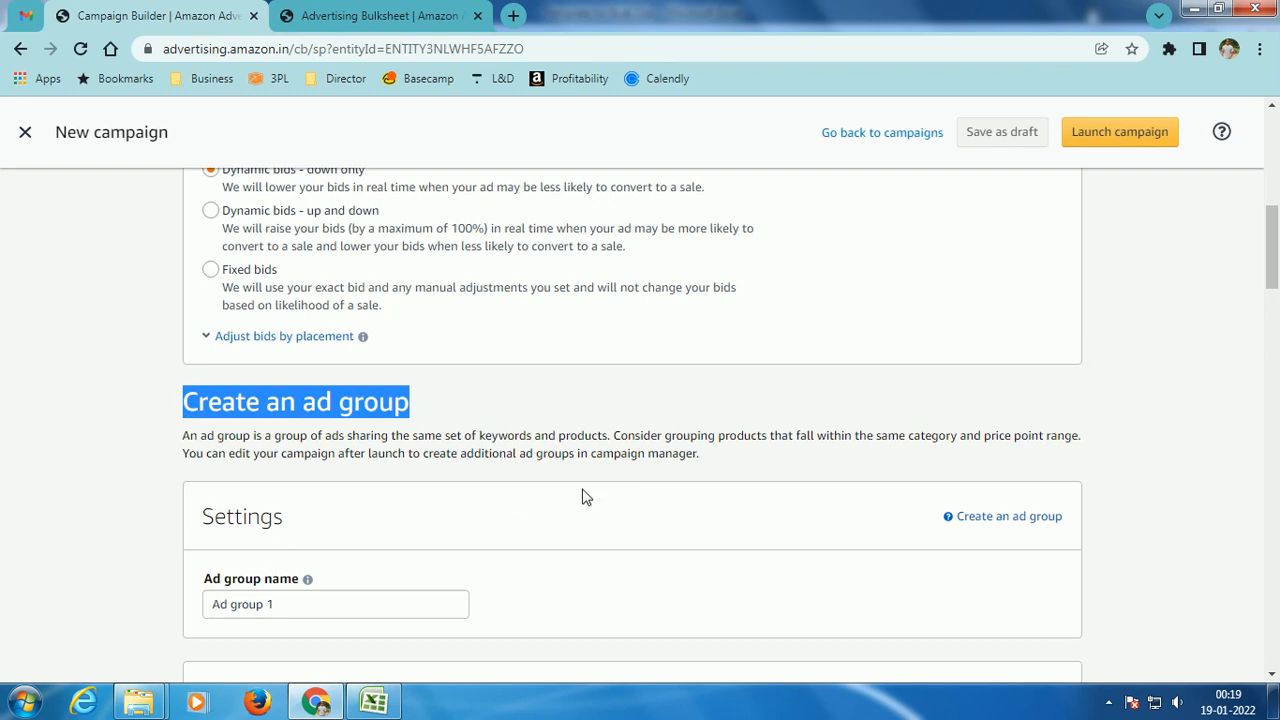
# Examine the ad group's name, products and keyword targeting sections in the campaign form.
pyautogui.scroll(-4, 585, 497)
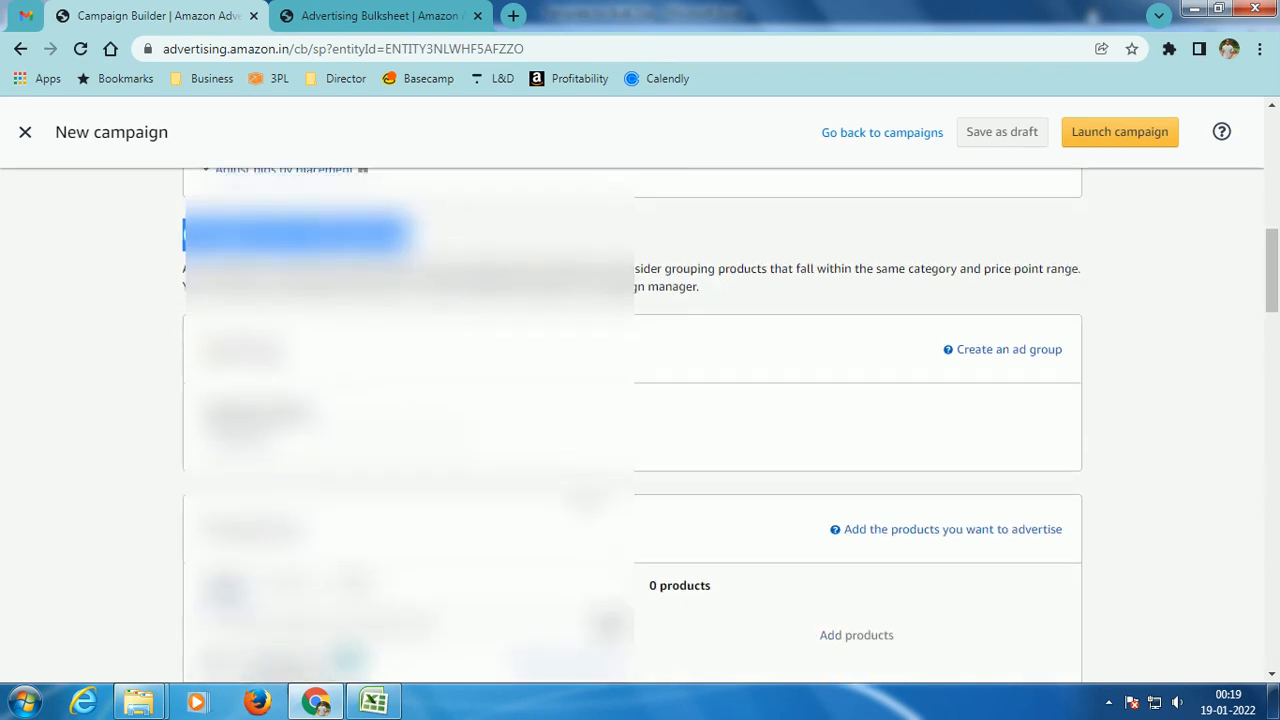
pyautogui.scroll(-2, 677, 486)
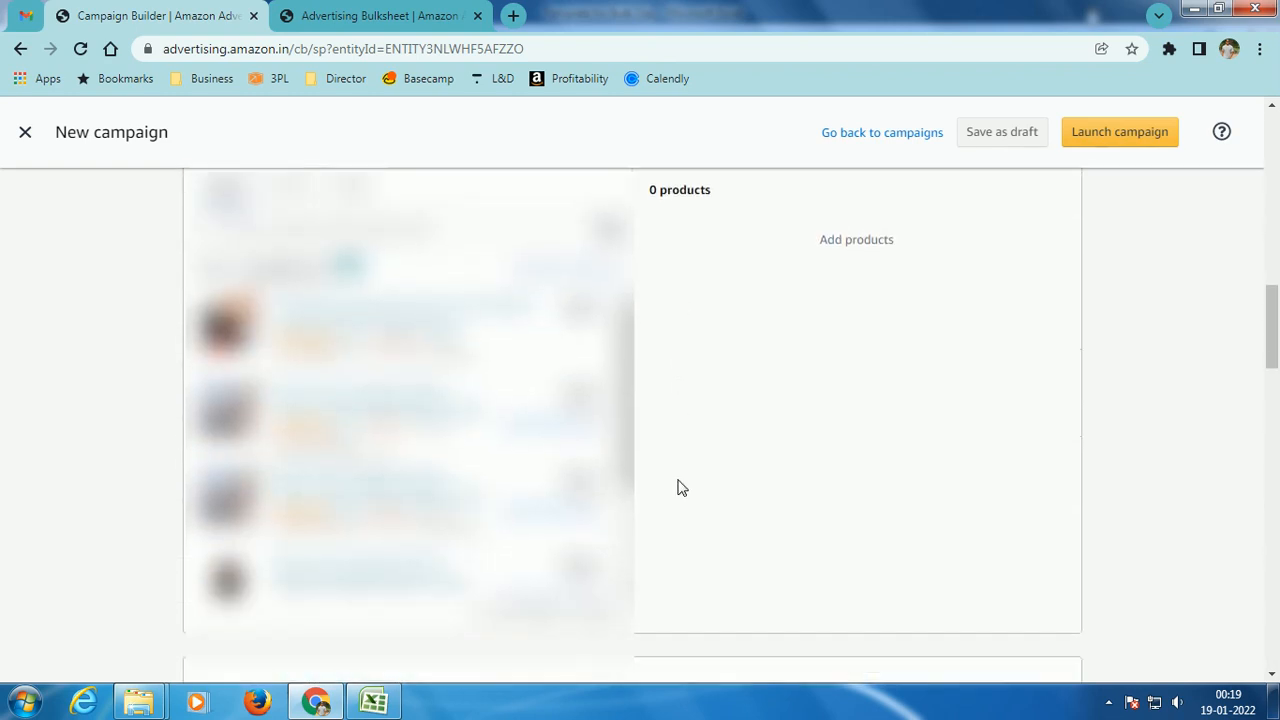
pyautogui.scroll(1, 677, 486)
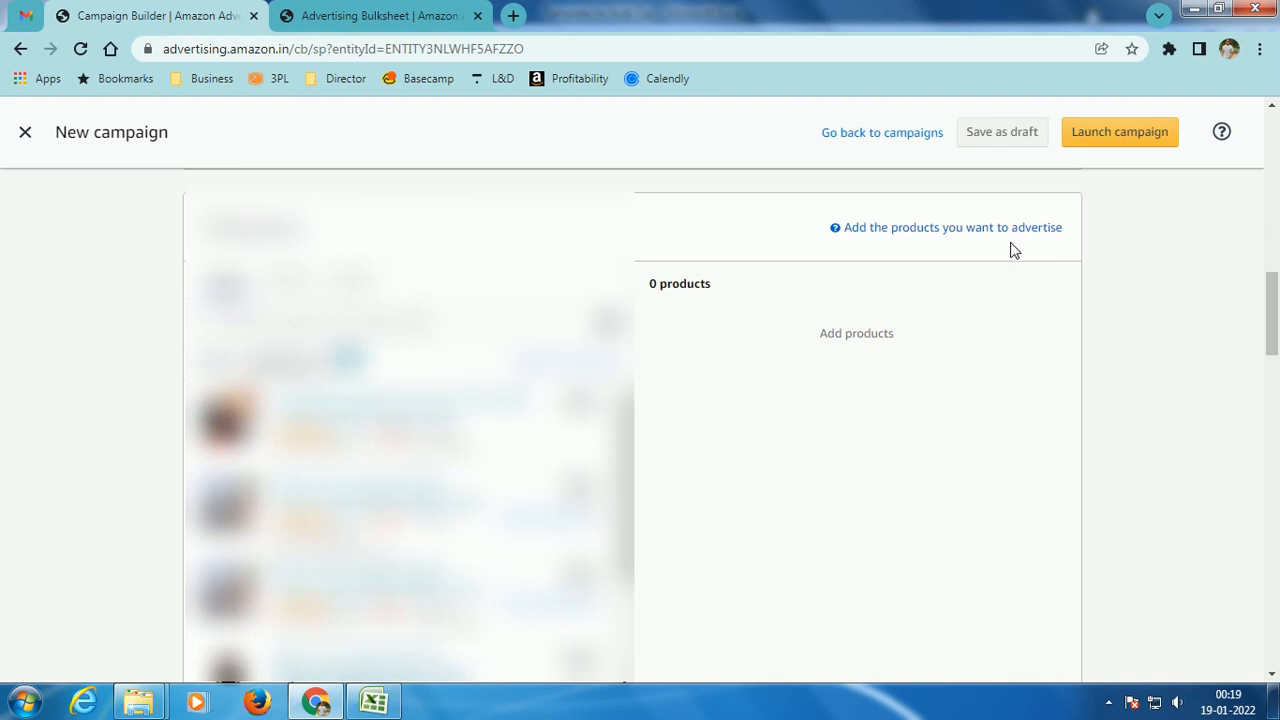
pyautogui.scroll(-5, 1013, 255)
pyautogui.scroll(-1, 1013, 262)
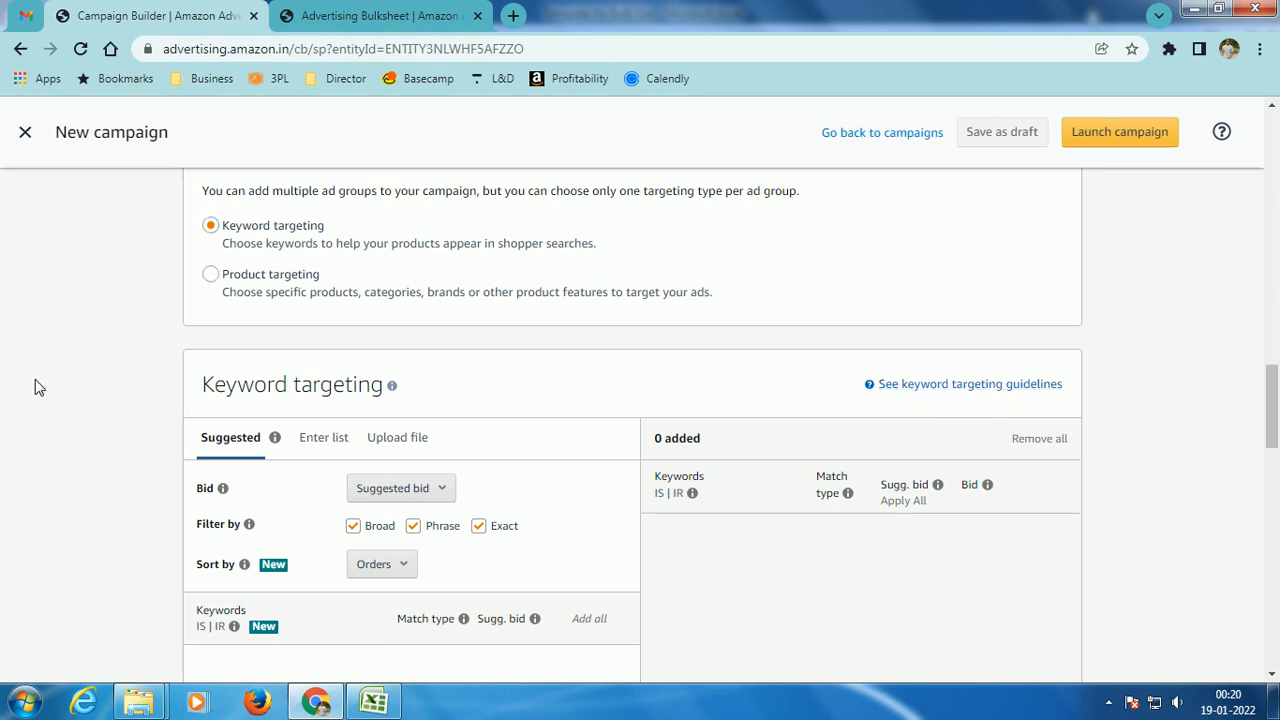
# Switch back to the bulk template in Excel and inspect the Record Type entry in cell B2.
pyautogui.click(360, 18)
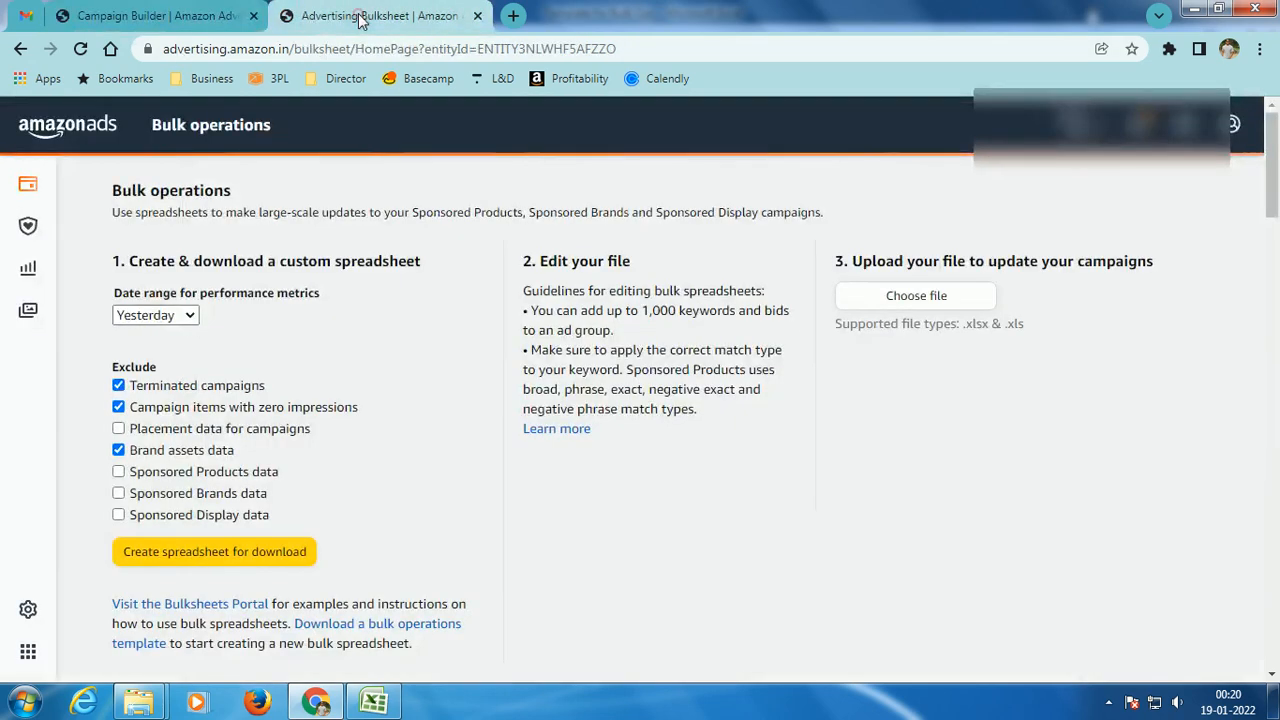
pyautogui.click(374, 701)
pyautogui.click(476, 425)
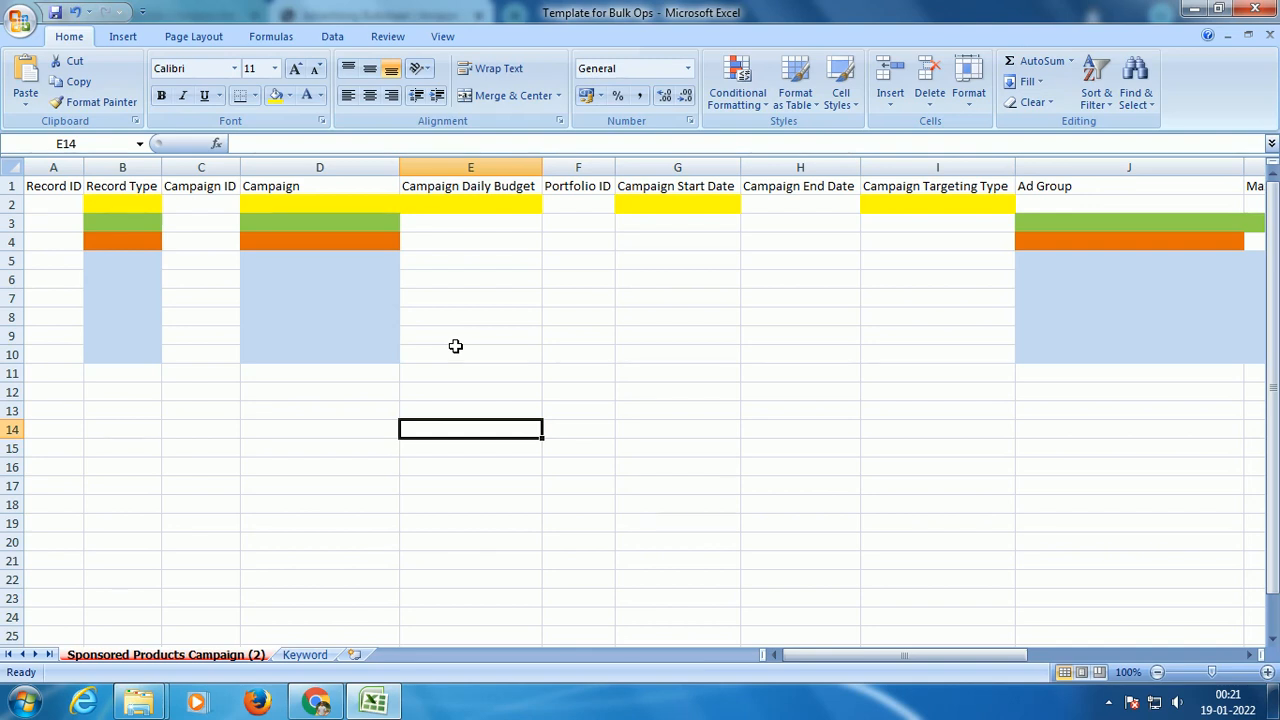
pyautogui.click(102, 209)
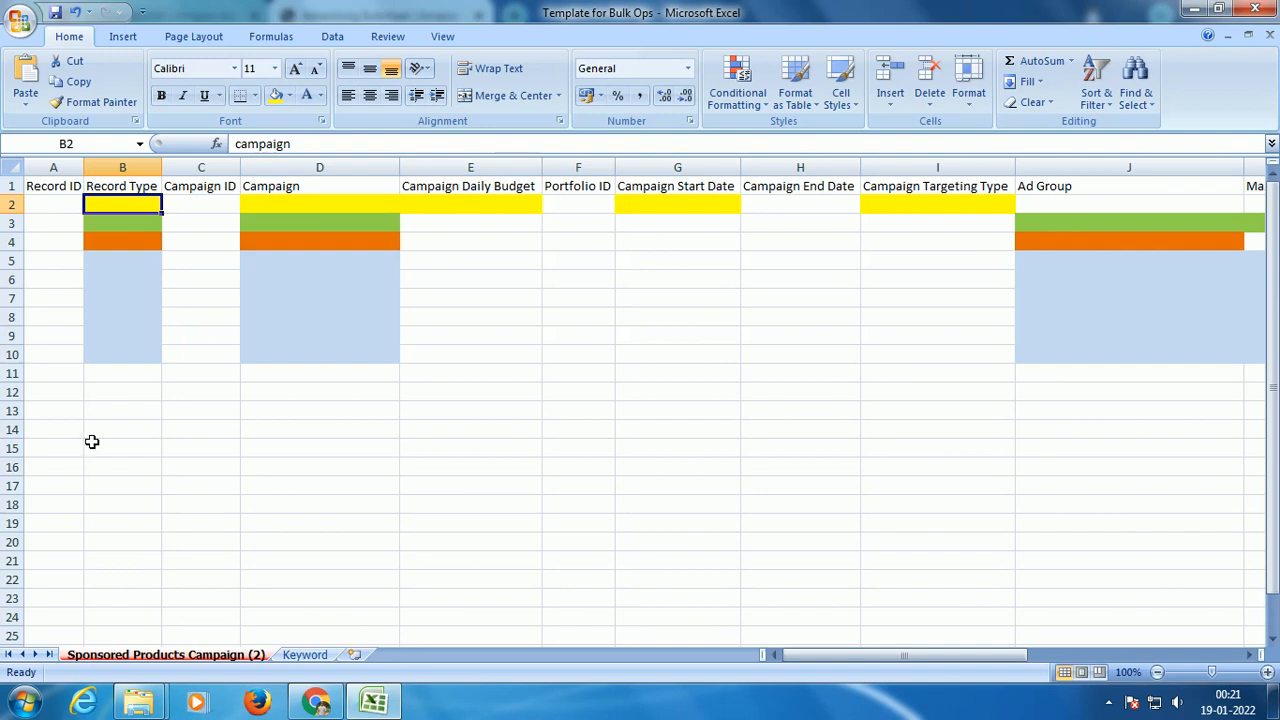
# Set the font colour of cell B2 and the rest of campaign row 2 to black.
pyautogui.click(321, 97)
pyautogui.click(308, 121)
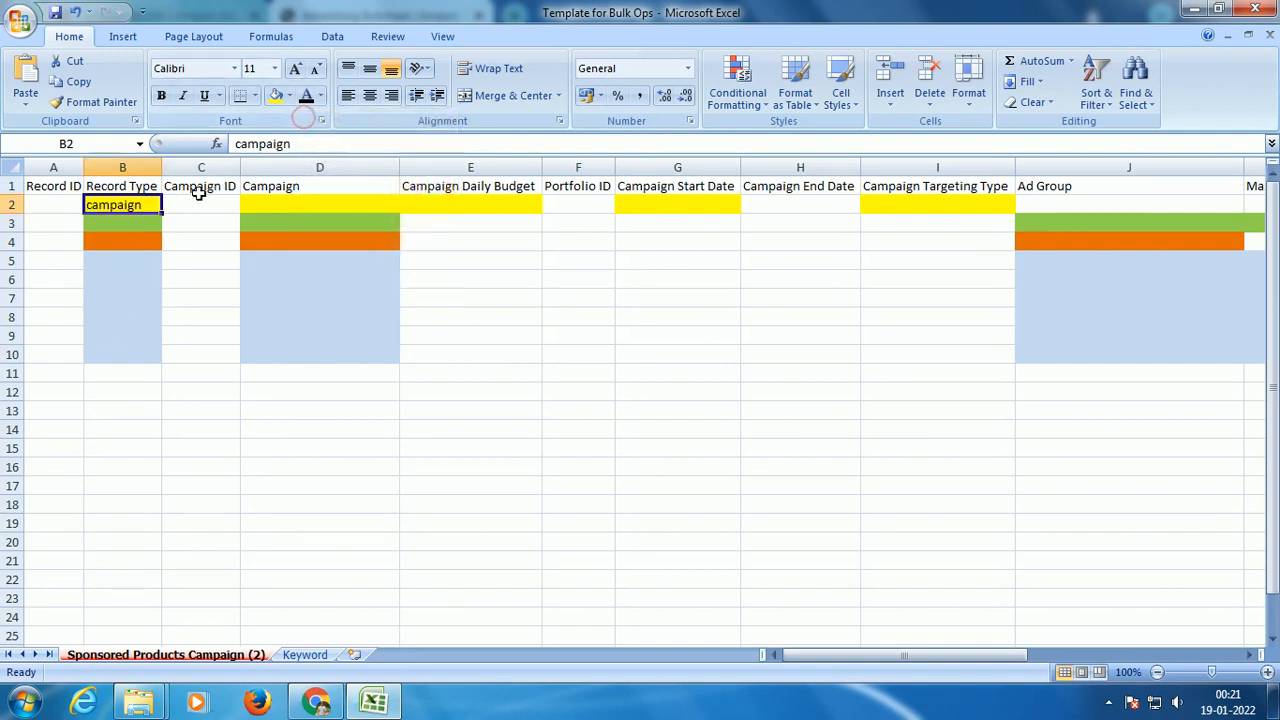
pyautogui.click(12, 204)
pyautogui.click(306, 95)
pyautogui.click(231, 266)
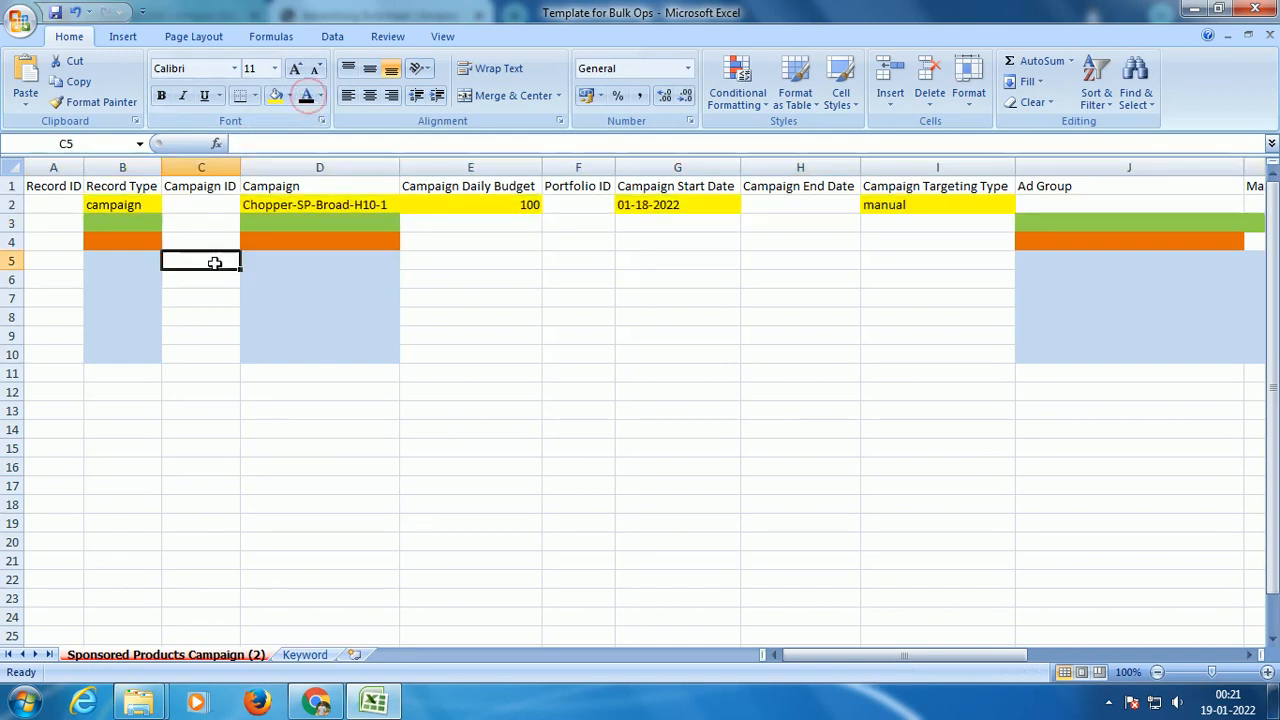
# Examine the product, SP and Broad parts of the campaign name in D2, and the daily budget in E2.
pyautogui.click(310, 204)
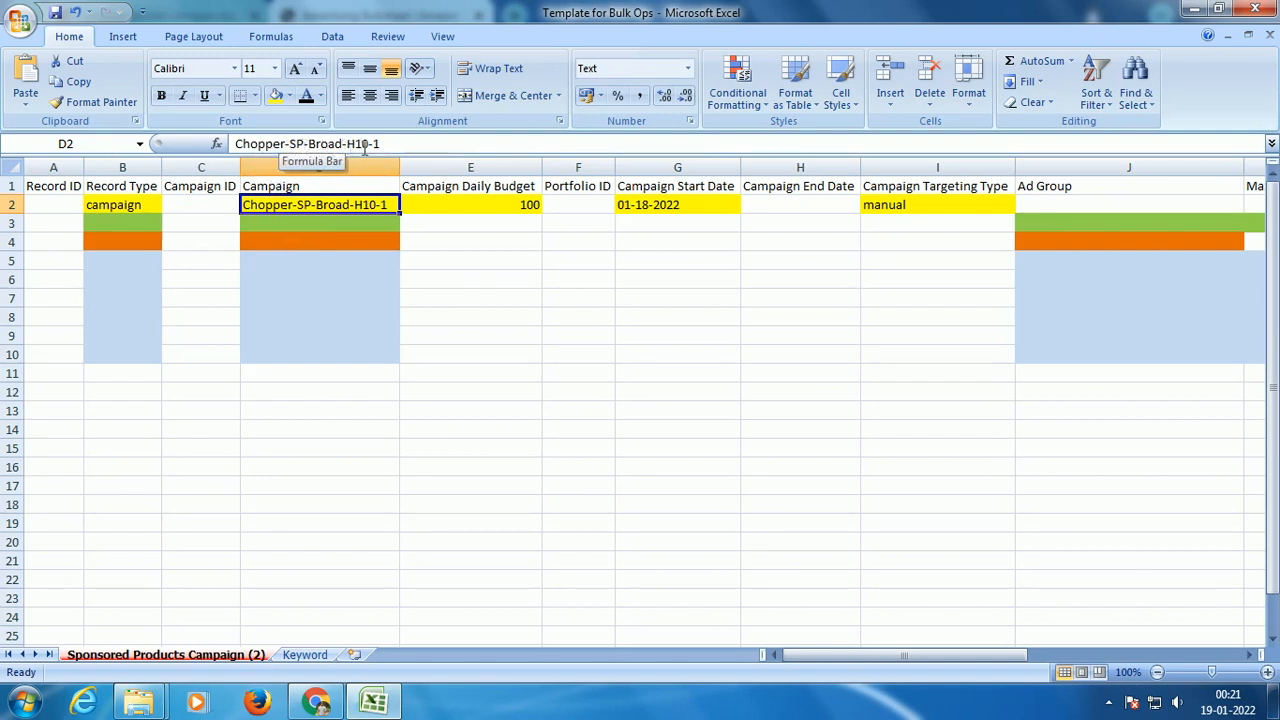
pyautogui.click(462, 256)
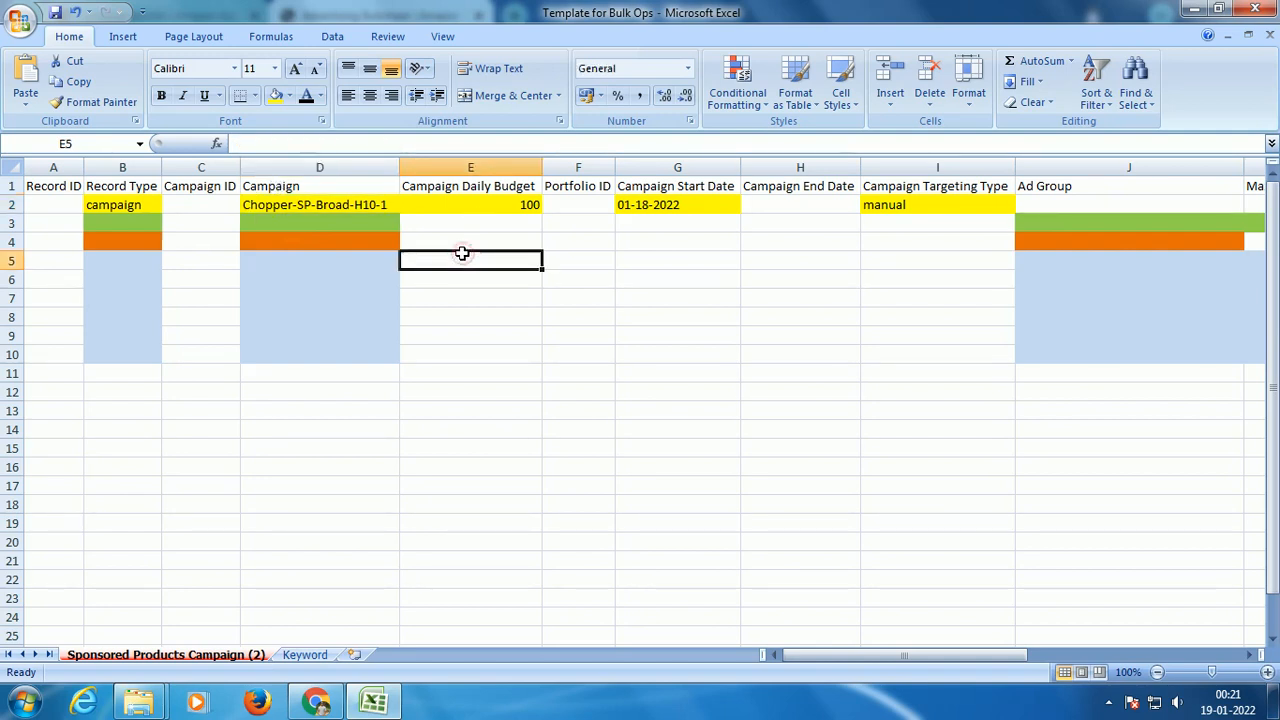
pyautogui.click(354, 206)
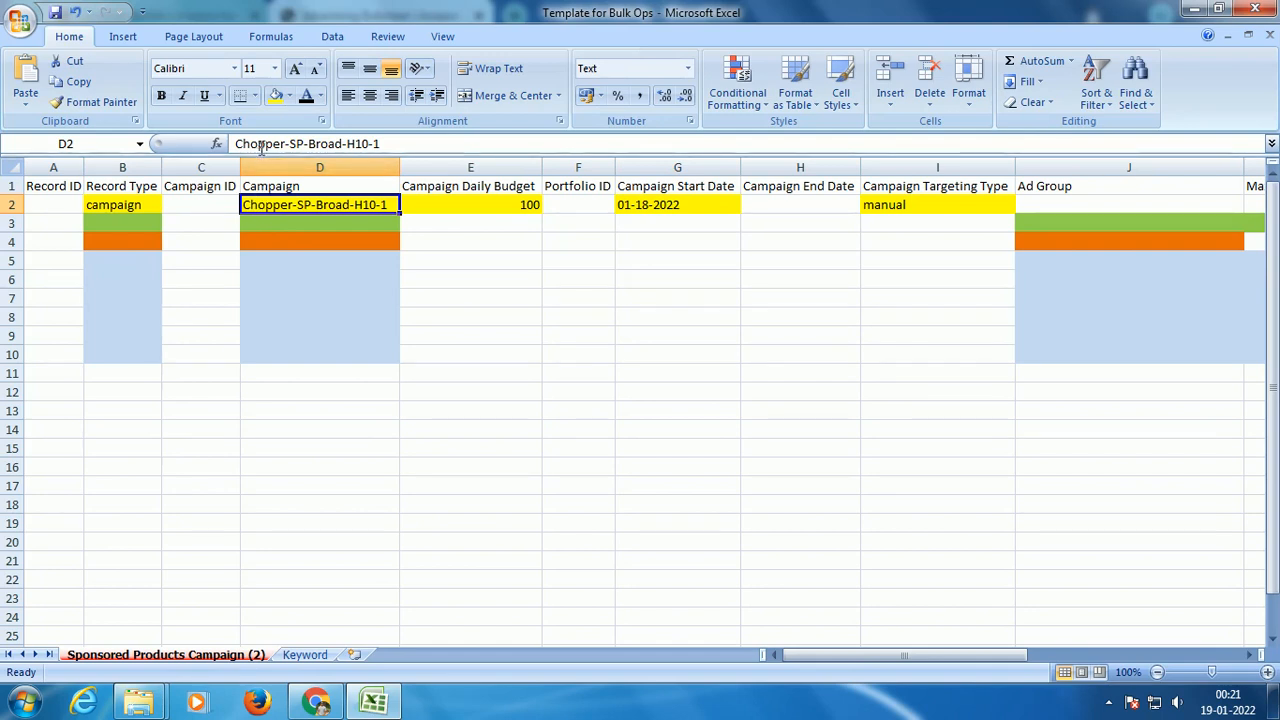
pyautogui.moveTo(238, 143); pyautogui.dragTo(287, 143)
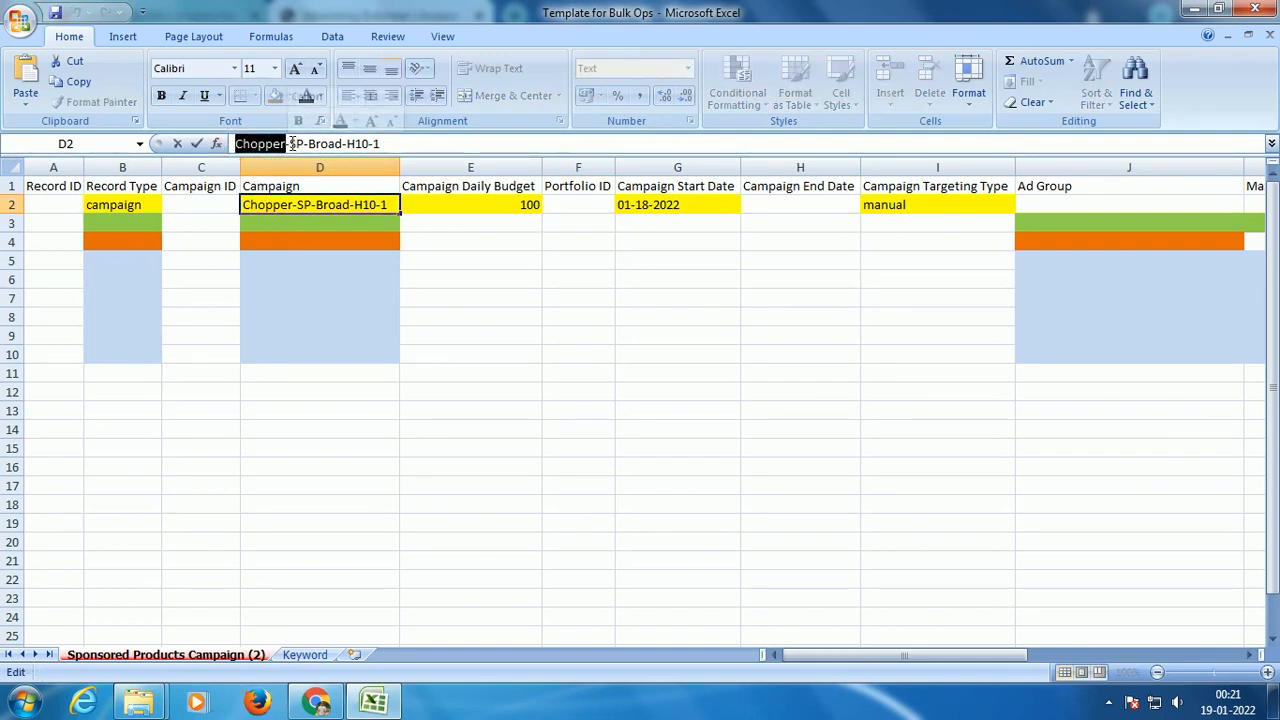
pyautogui.moveTo(289, 143); pyautogui.dragTo(303, 143)
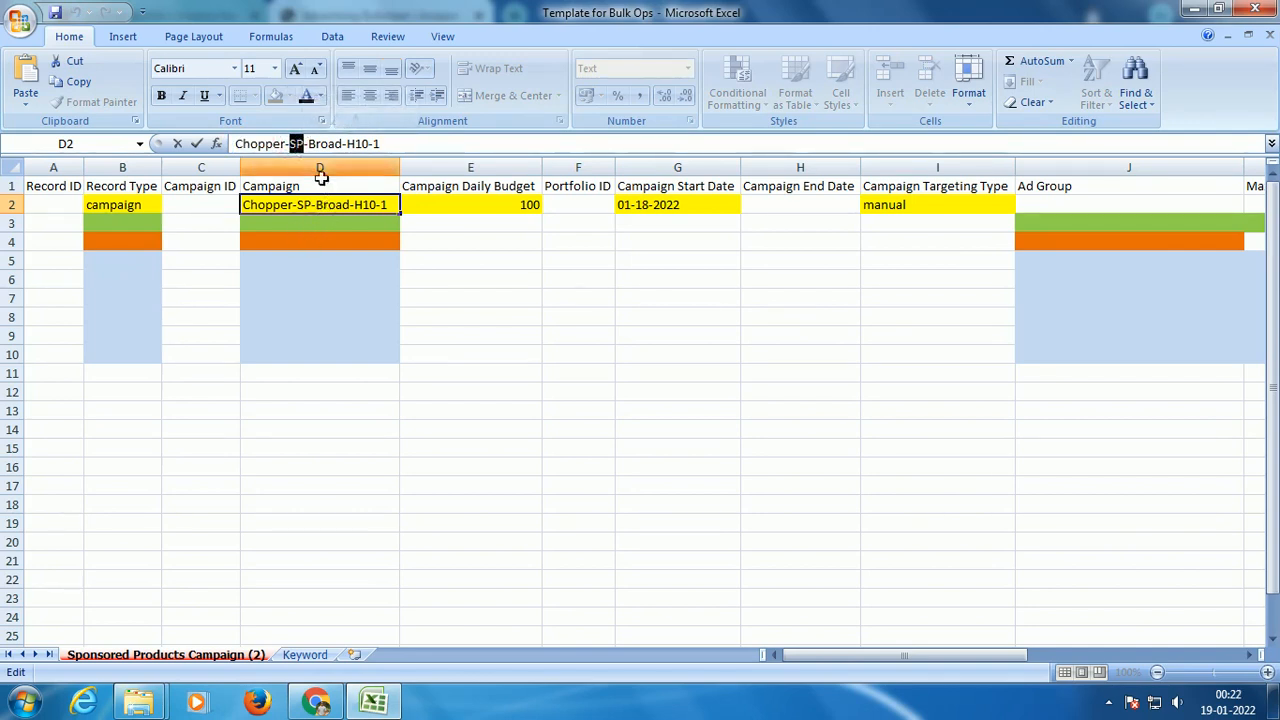
pyautogui.moveTo(309, 143); pyautogui.dragTo(342, 143)
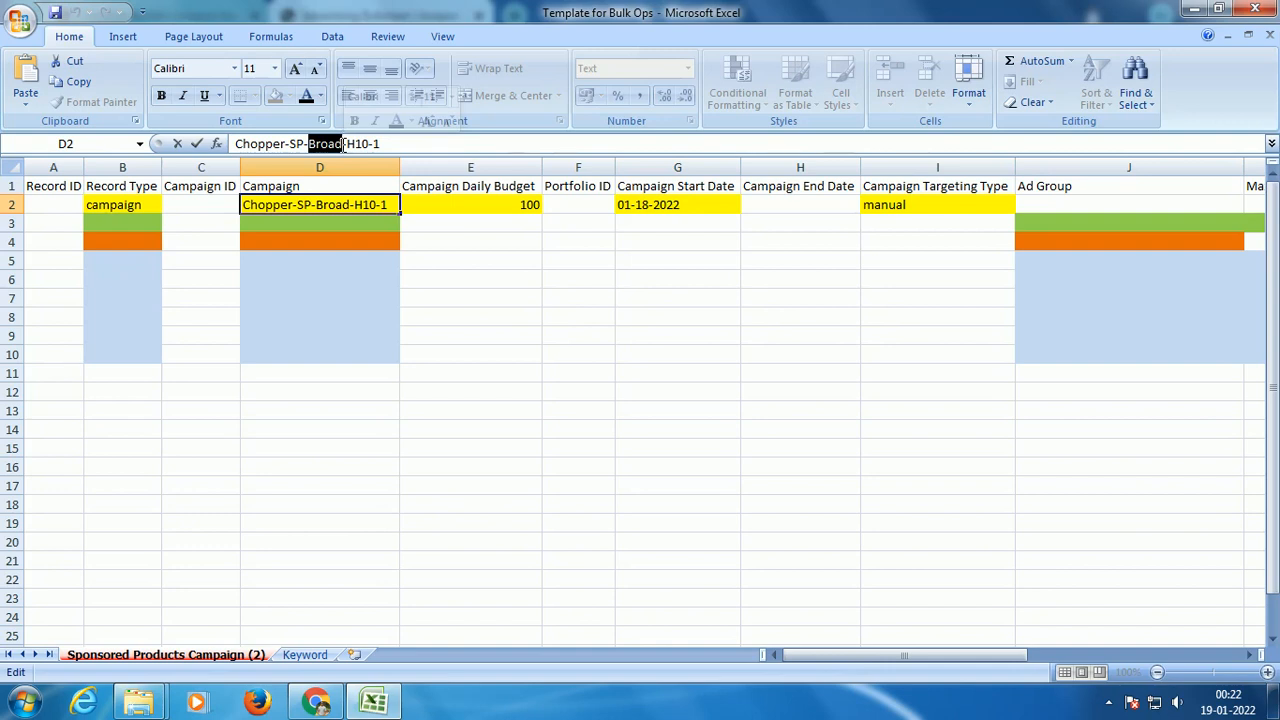
pyautogui.click(283, 252)
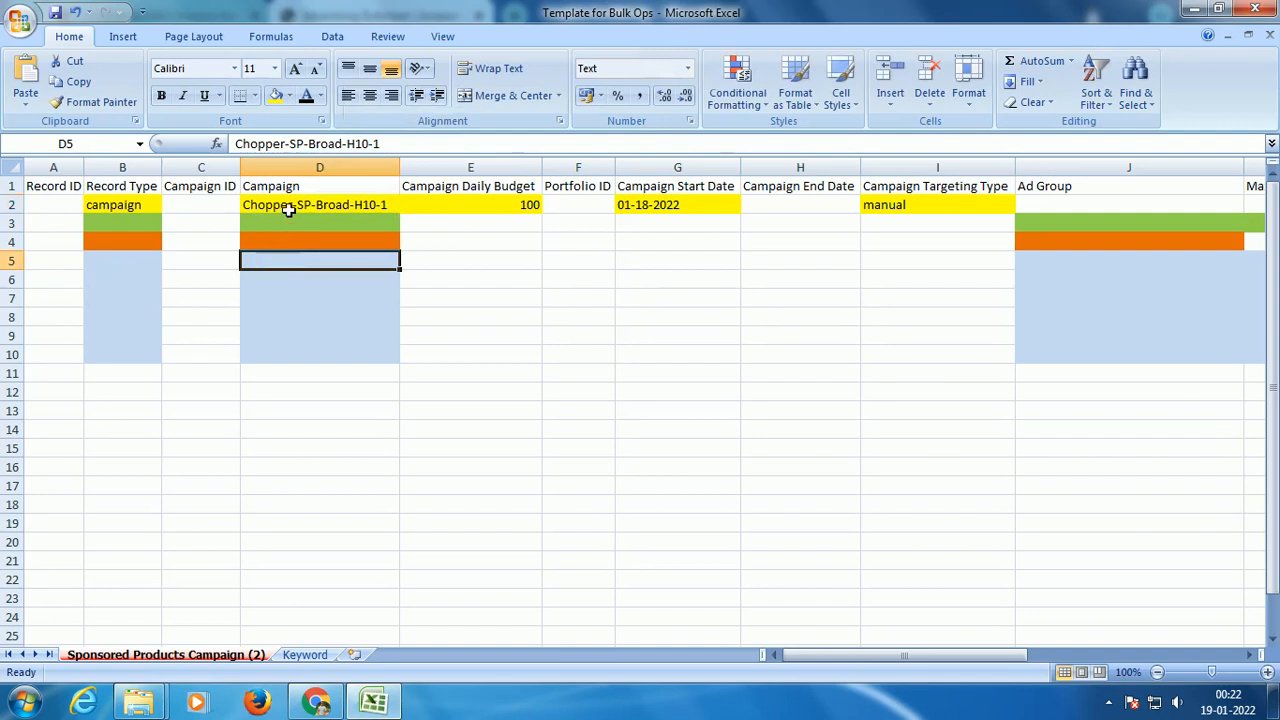
pyautogui.click(277, 205)
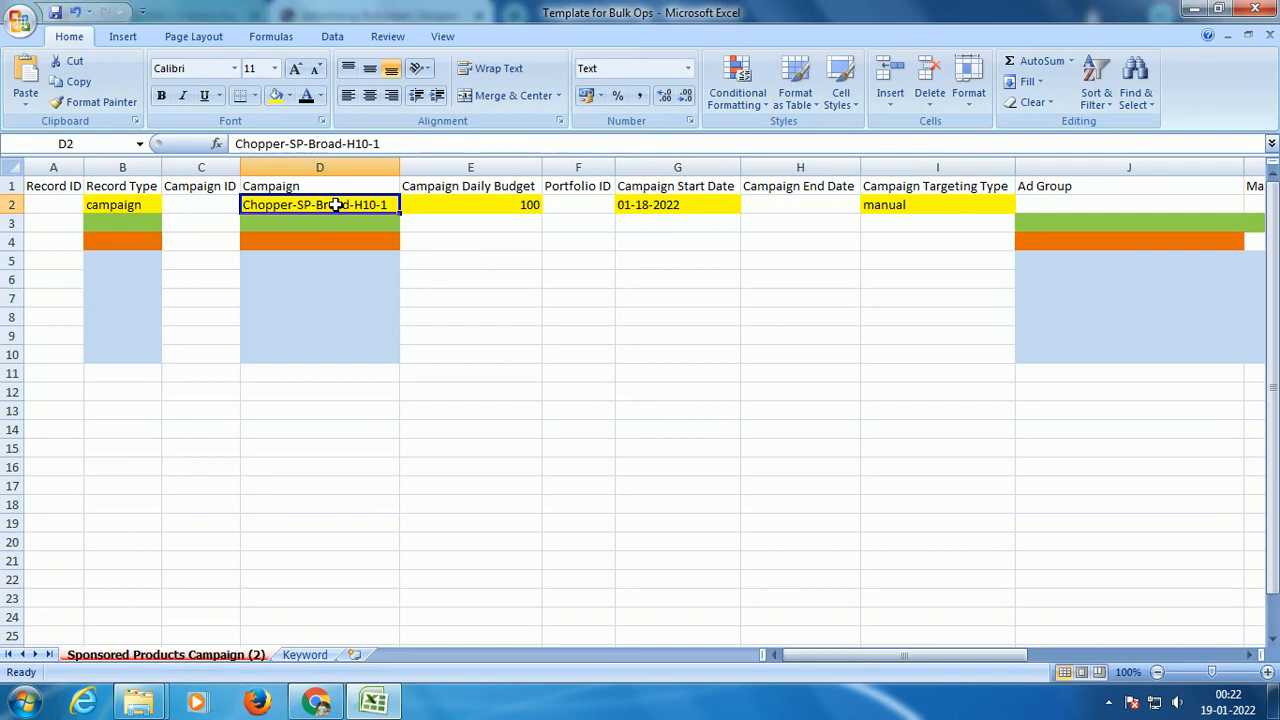
pyautogui.click(424, 206)
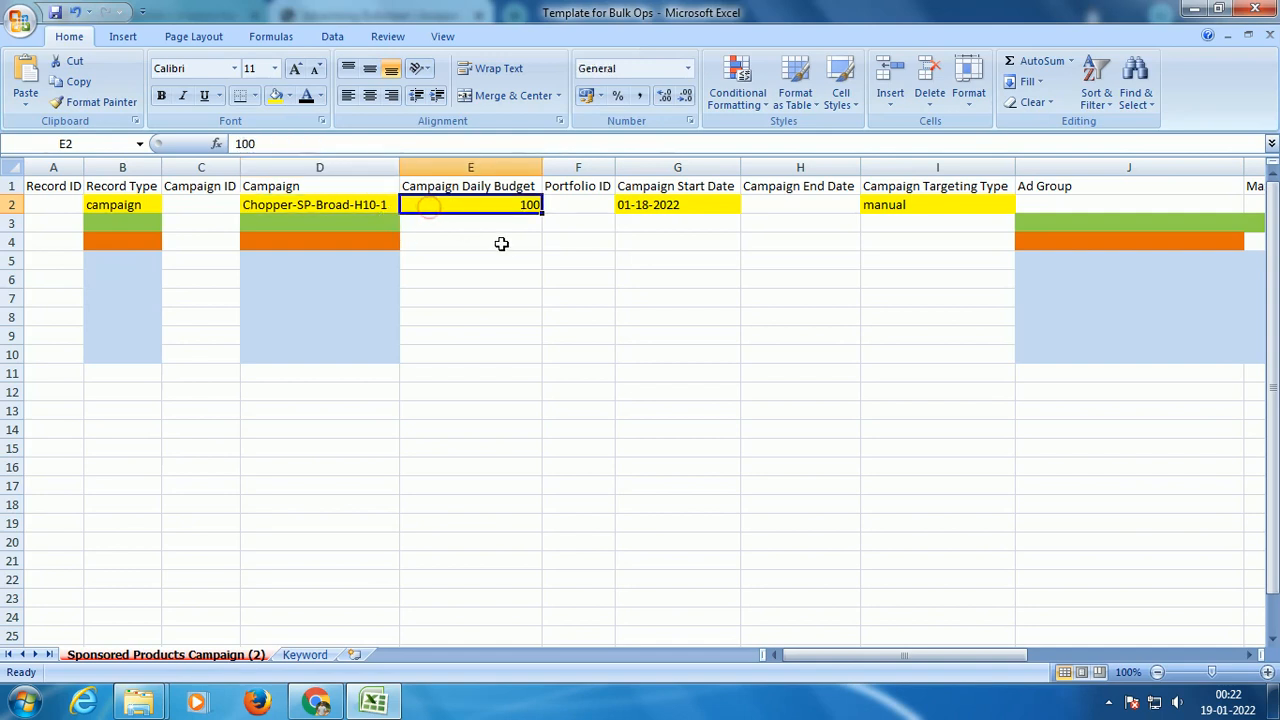
# Set the Campaign Start Date in cell G2 to 01-19-2022.
pyautogui.moveTo(834, 648); pyautogui.dragTo(868, 650)
pyautogui.click(564, 204)
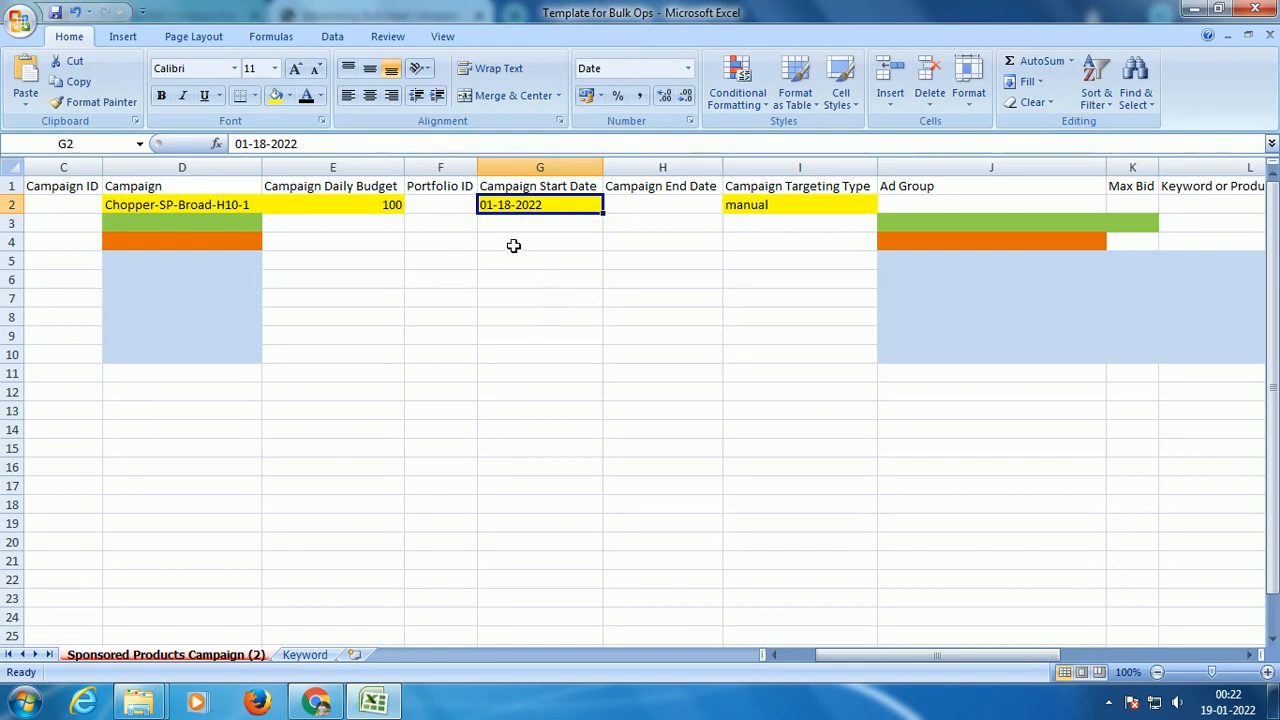
pyautogui.doubleClick(507, 205)
pyautogui.press('BackSpace')
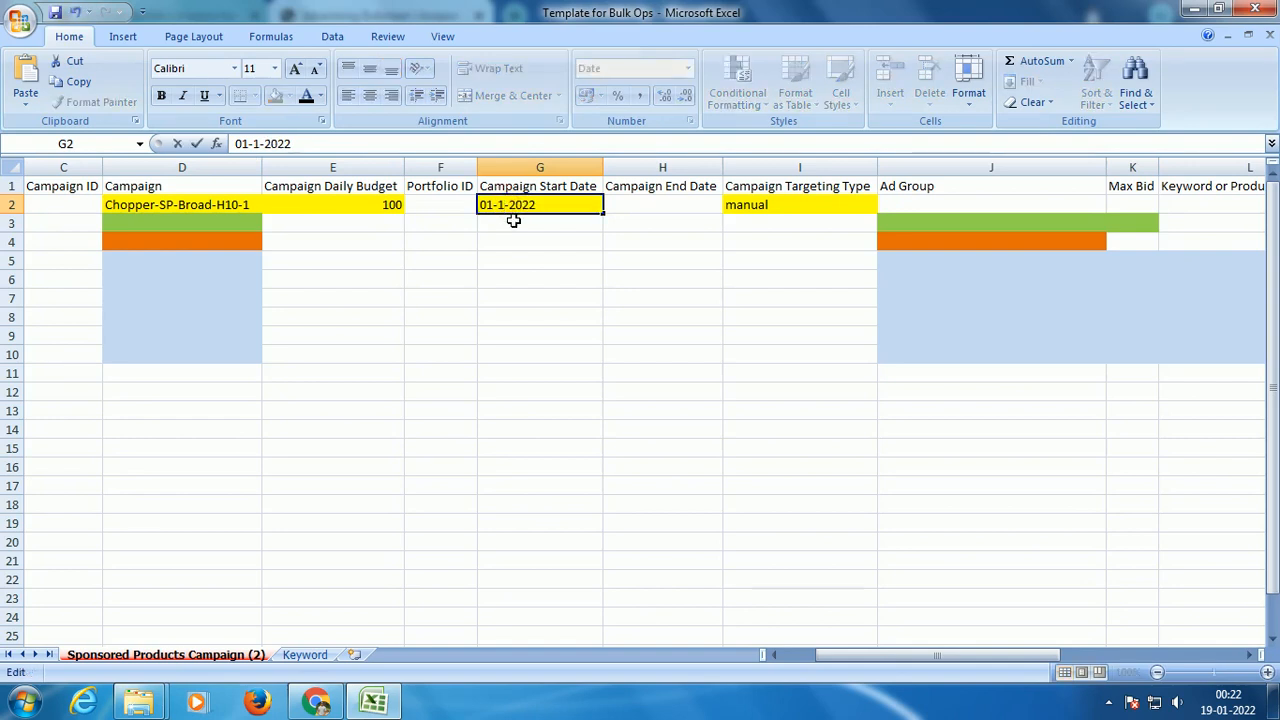
pyautogui.write('9')
pyautogui.press('Return')
pyautogui.press('Up')
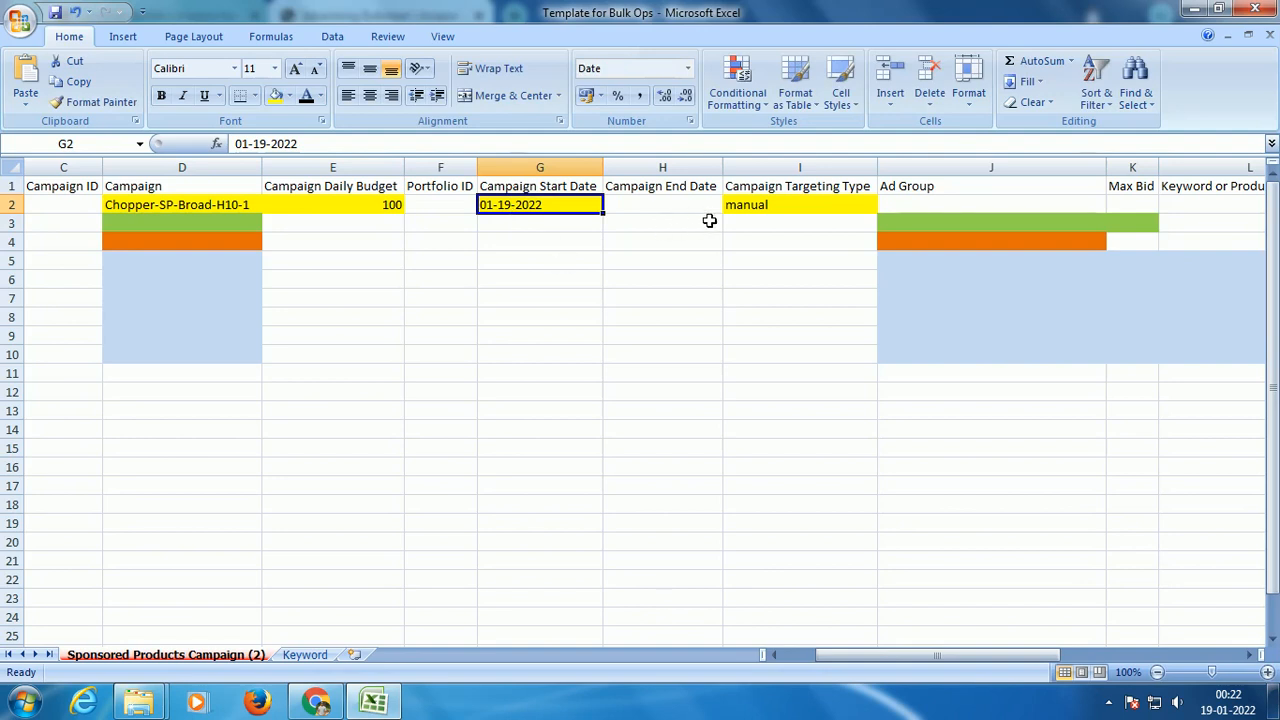
# Review the campaign row's targeting type, campaign status and bidding strategy entries in row 2.
pyautogui.click(762, 201)
pyautogui.moveTo(864, 655); pyautogui.dragTo(975, 650)
pyautogui.click(836, 204)
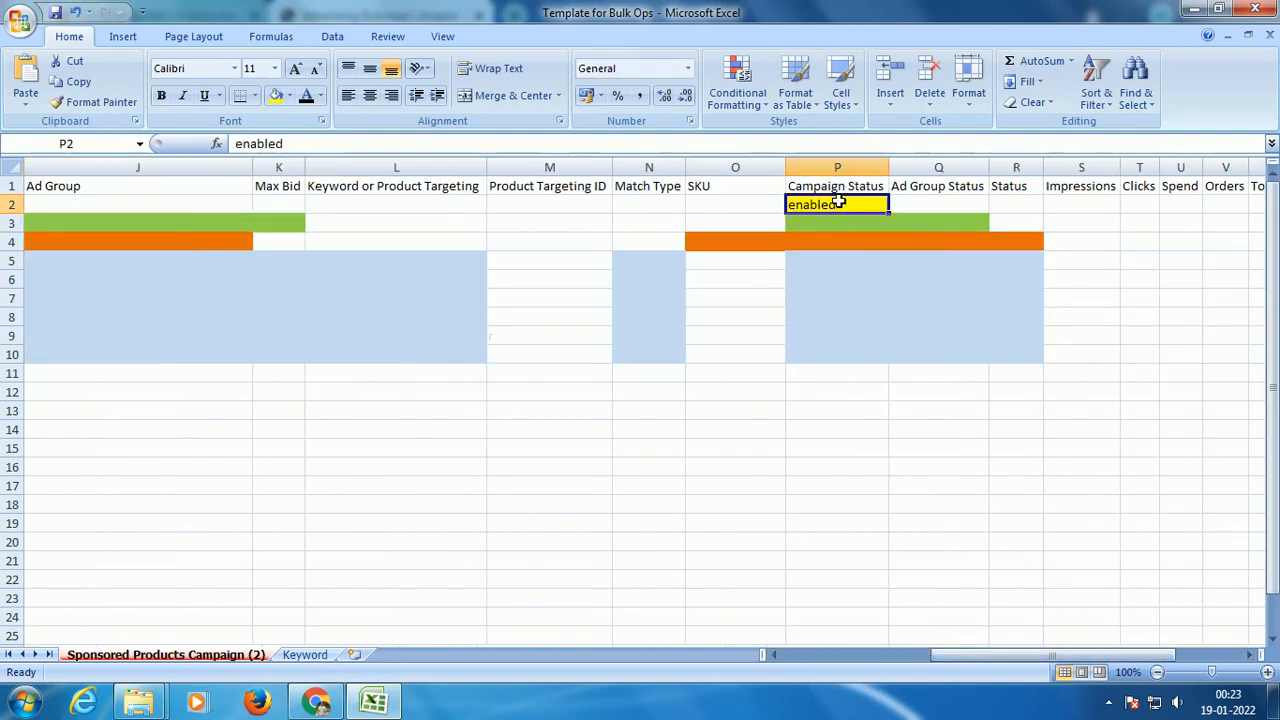
pyautogui.moveTo(952, 651); pyautogui.dragTo(1022, 650)
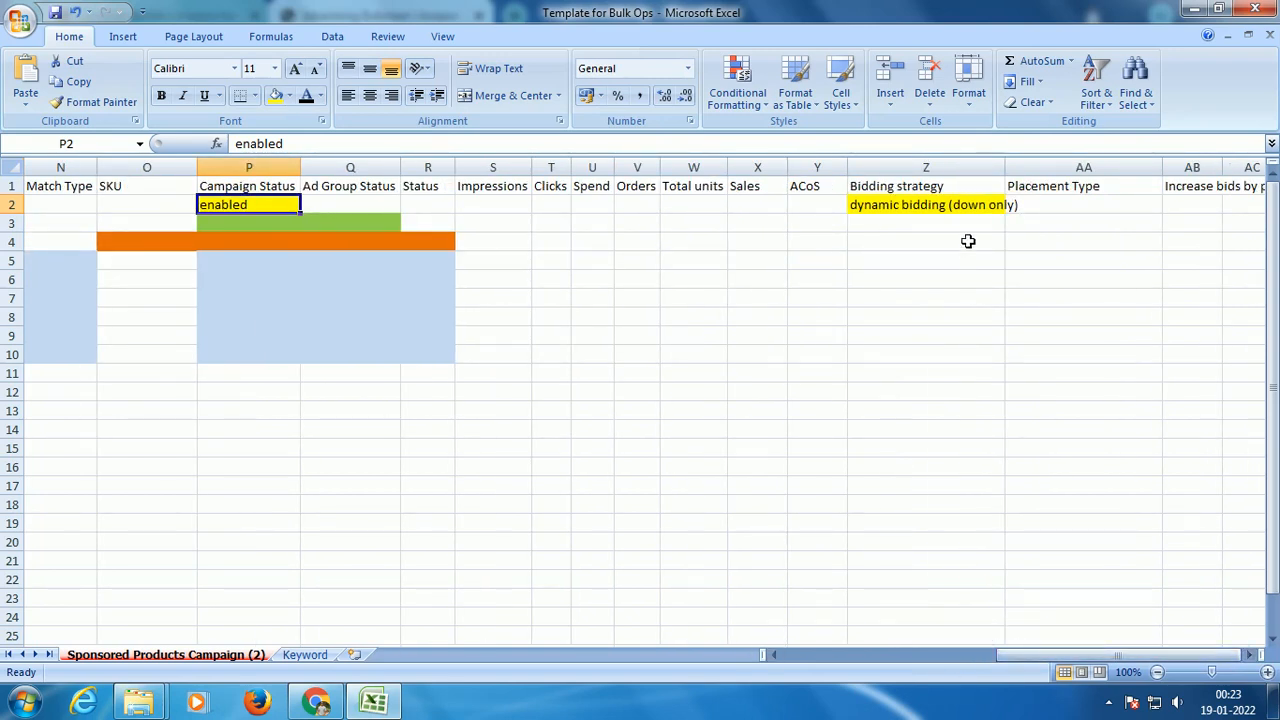
pyautogui.click(960, 206)
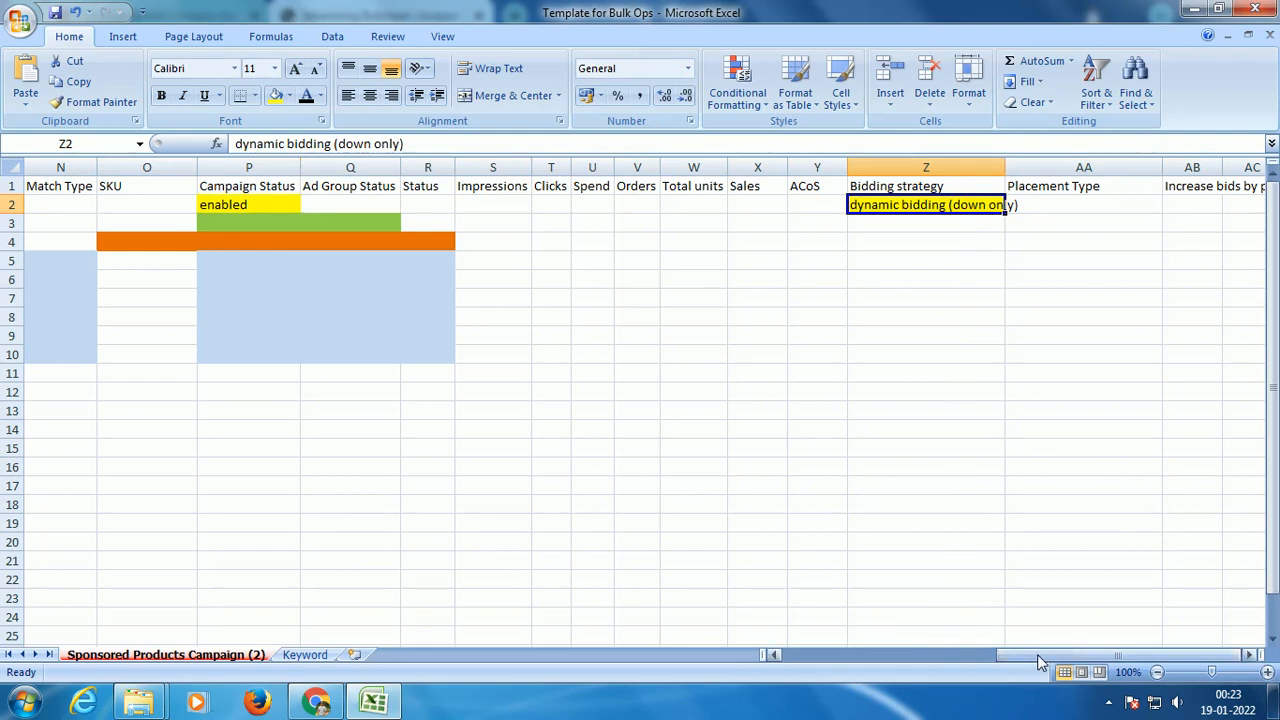
# Set the font colour of the green ad group row 3 to black.
pyautogui.moveTo(1037, 654); pyautogui.dragTo(790, 668)
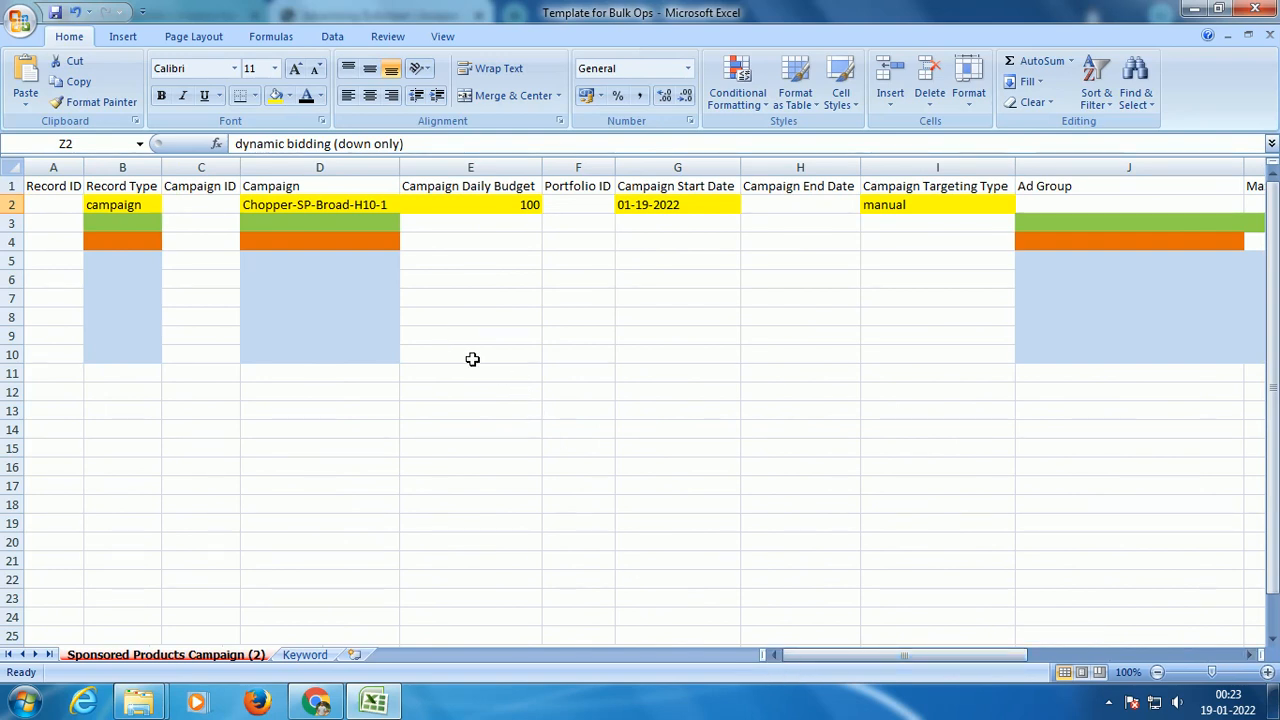
pyautogui.click(14, 223)
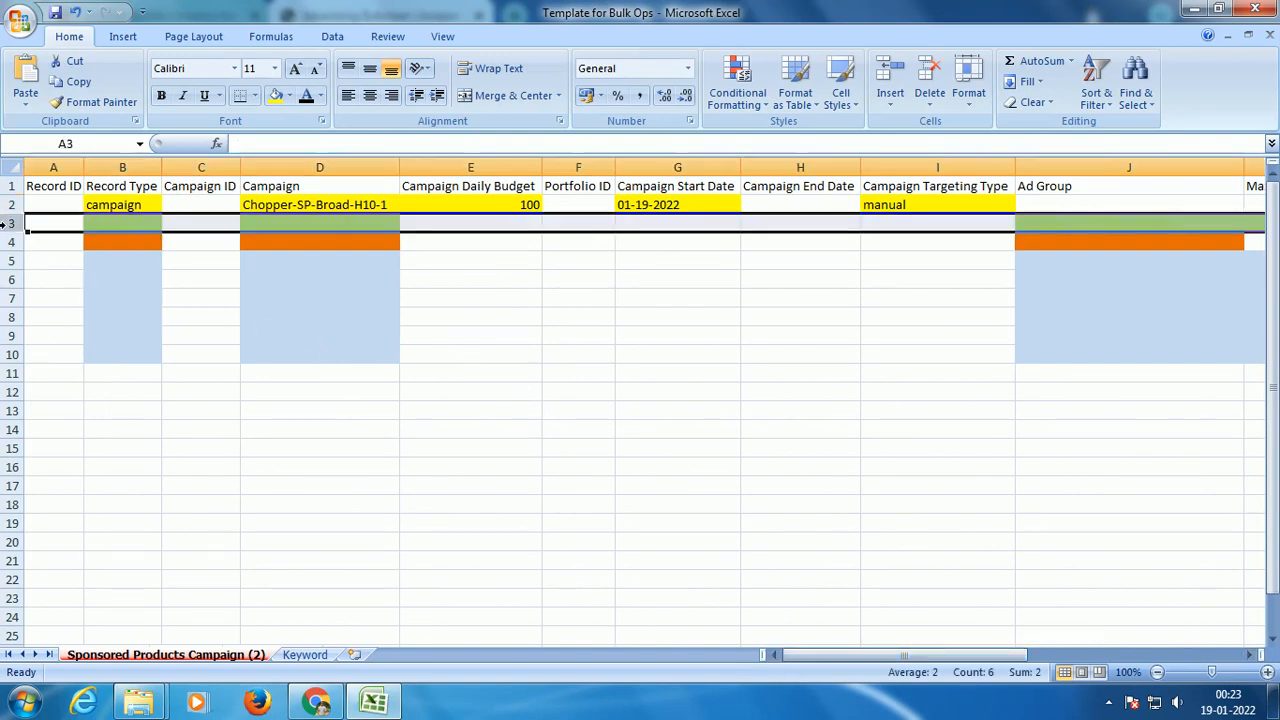
pyautogui.click(306, 95)
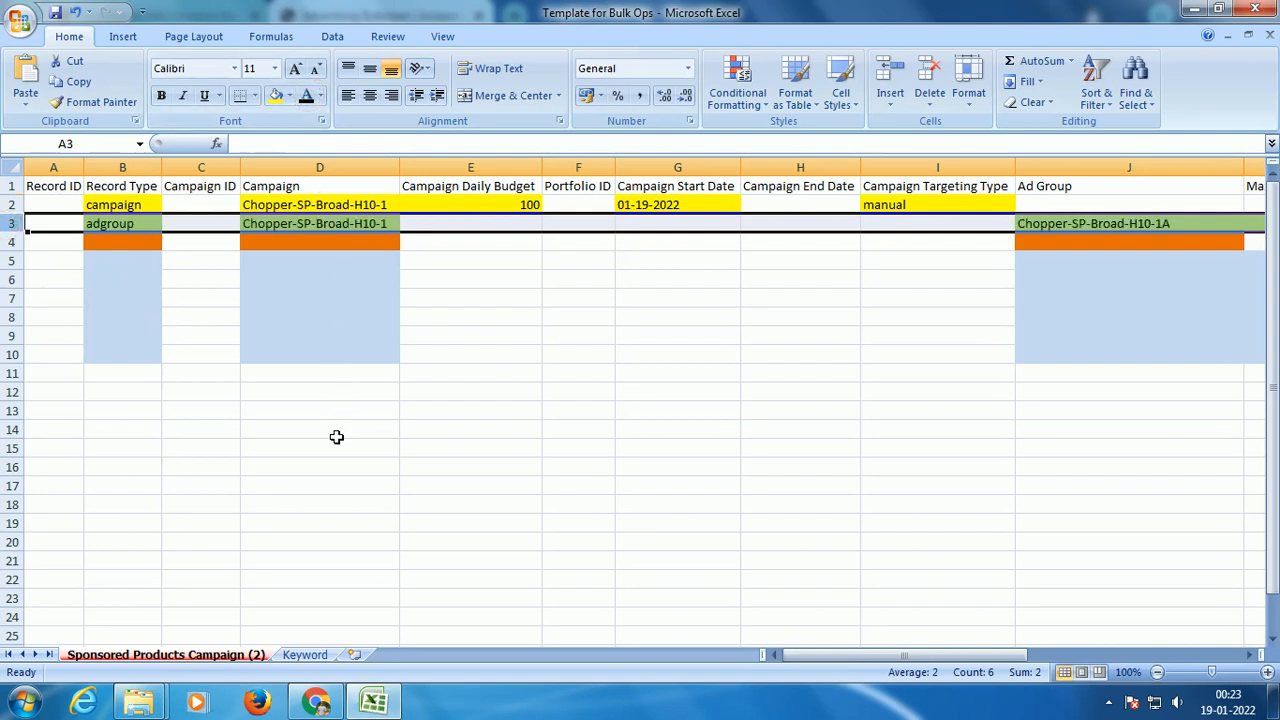
# Inspect the Record Type and Campaign entries of the ad group row in cells B3 and D3.
pyautogui.click(135, 225)
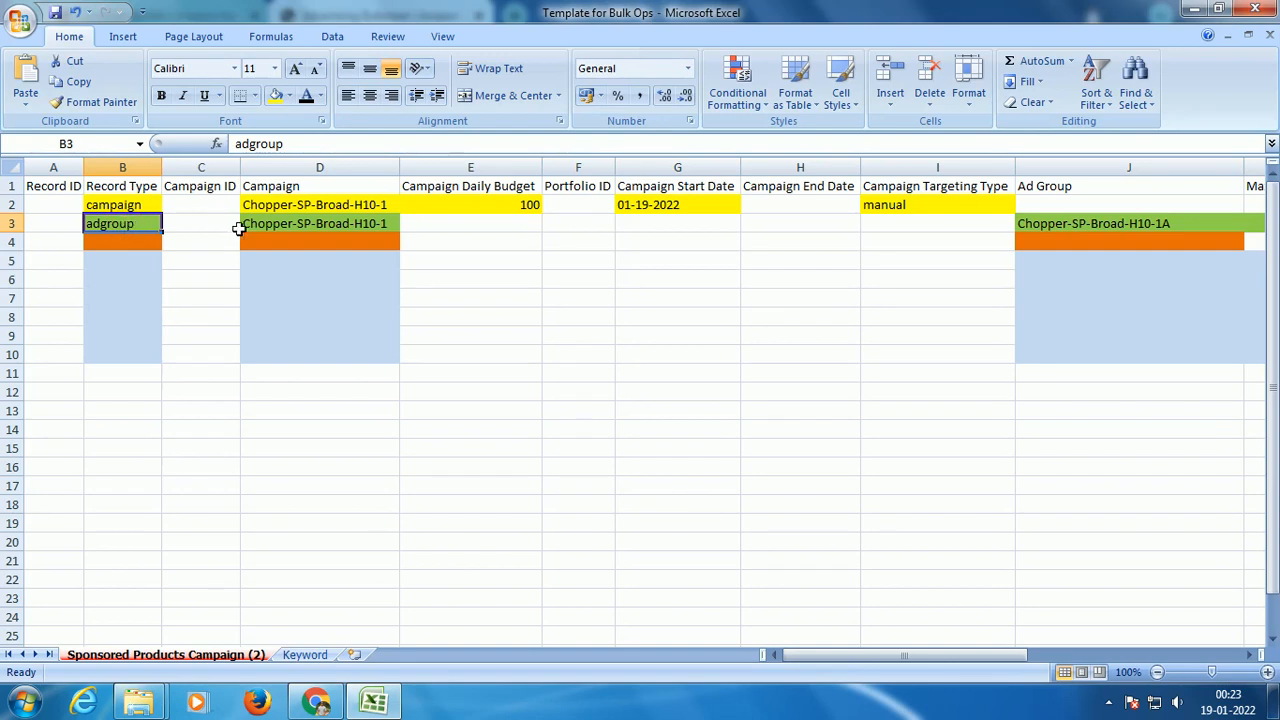
pyautogui.click(272, 223)
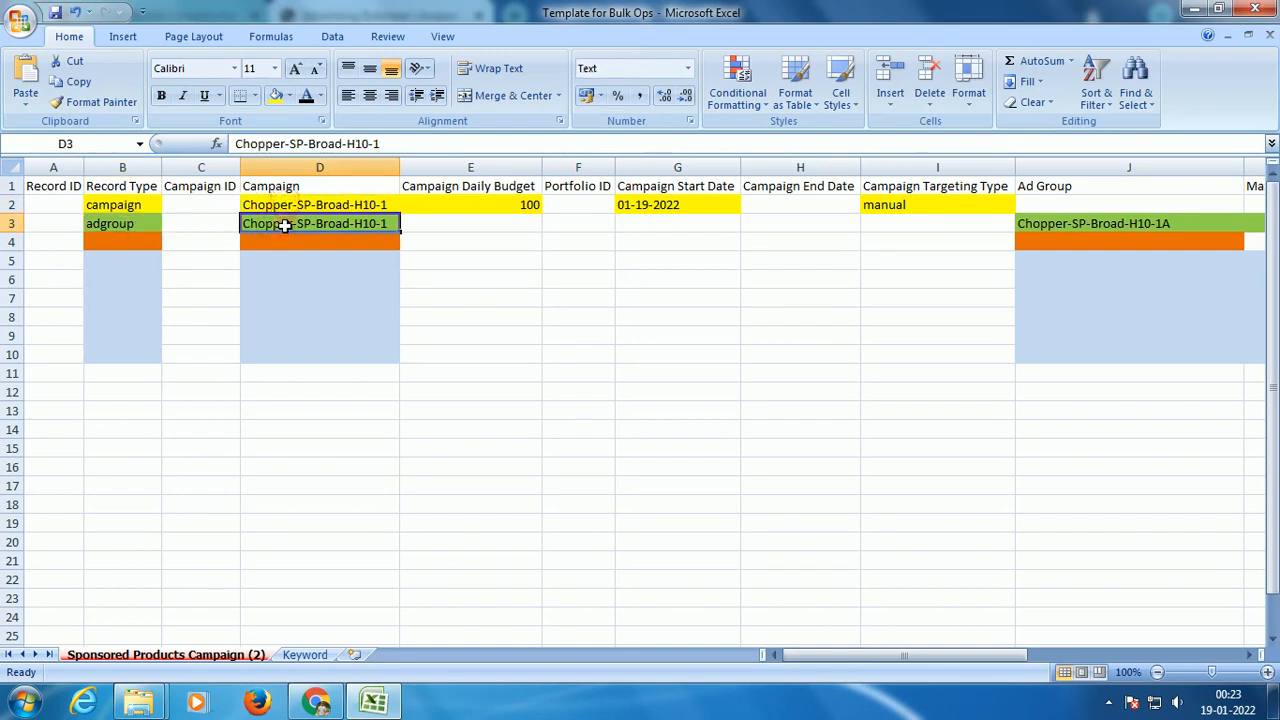
pyautogui.click(137, 223)
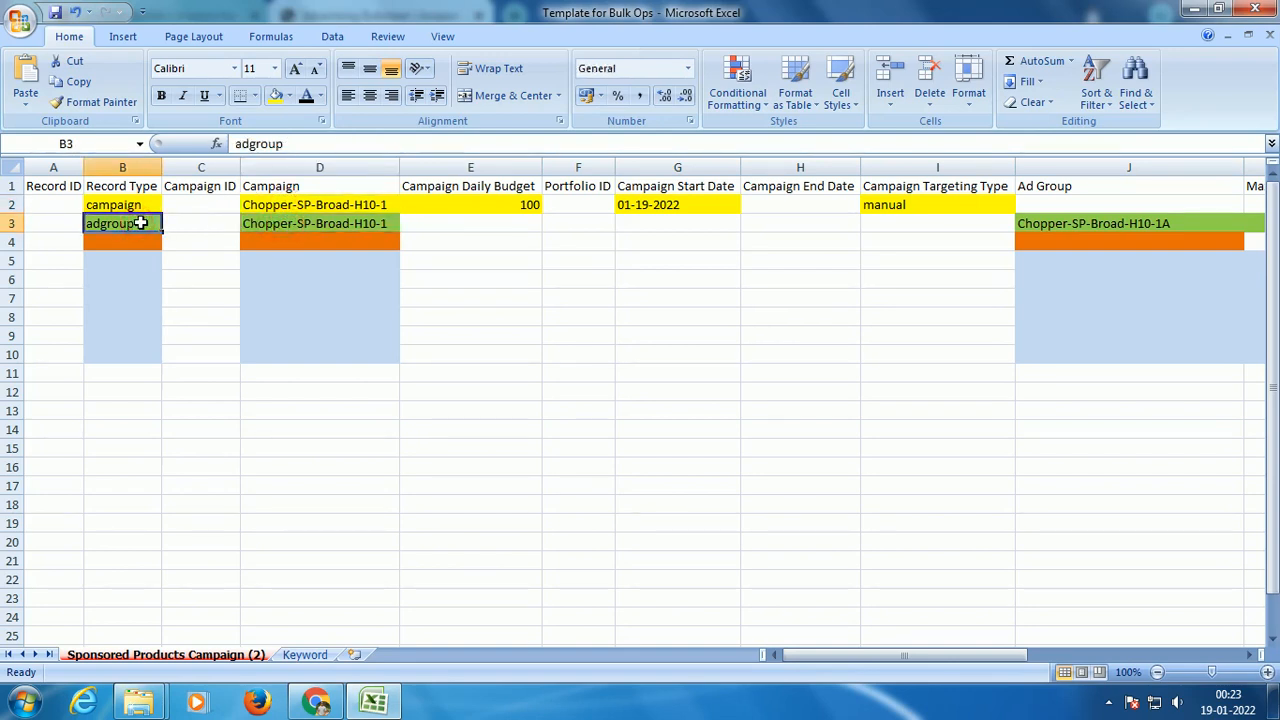
pyautogui.click(277, 223)
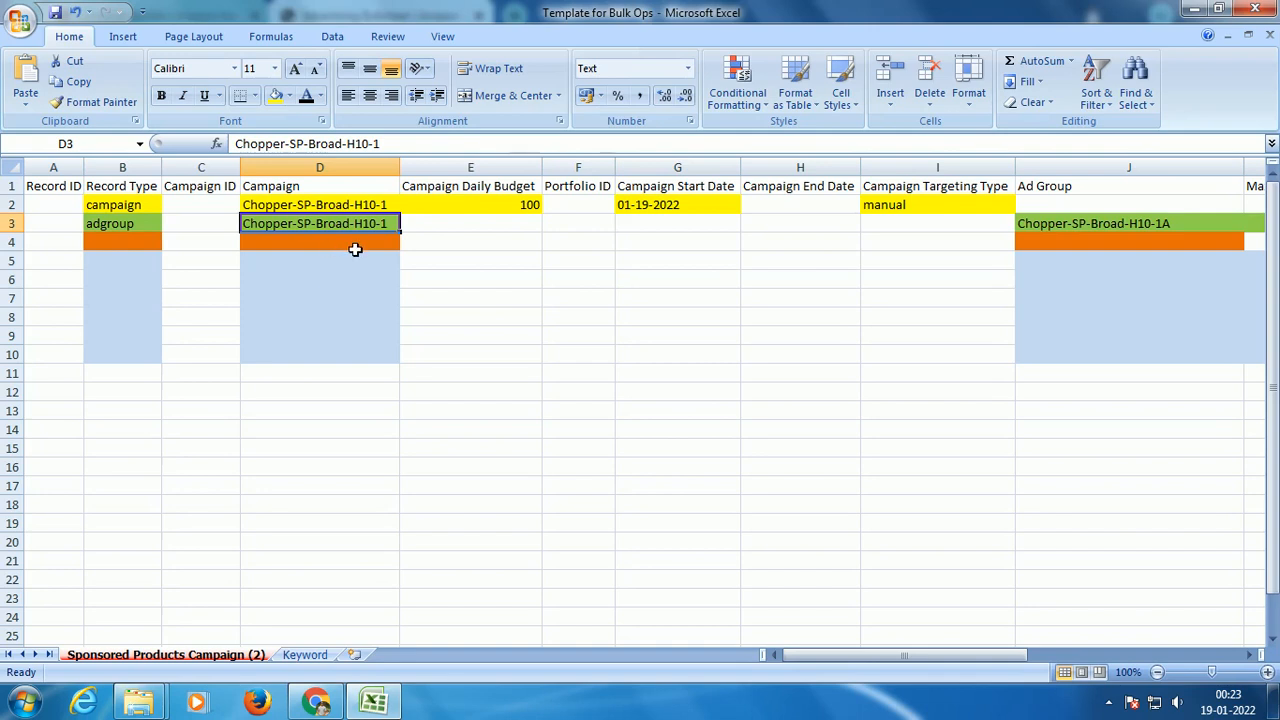
# Examine the ad group name in cell J3, focusing on its trailing letter A.
pyautogui.moveTo(938, 650)
pyautogui.mouseDown()
pyautogui.moveTo(976, 654)
pyautogui.moveTo(952, 656)
pyautogui.mouseUp()
pyautogui.click(1018, 224)
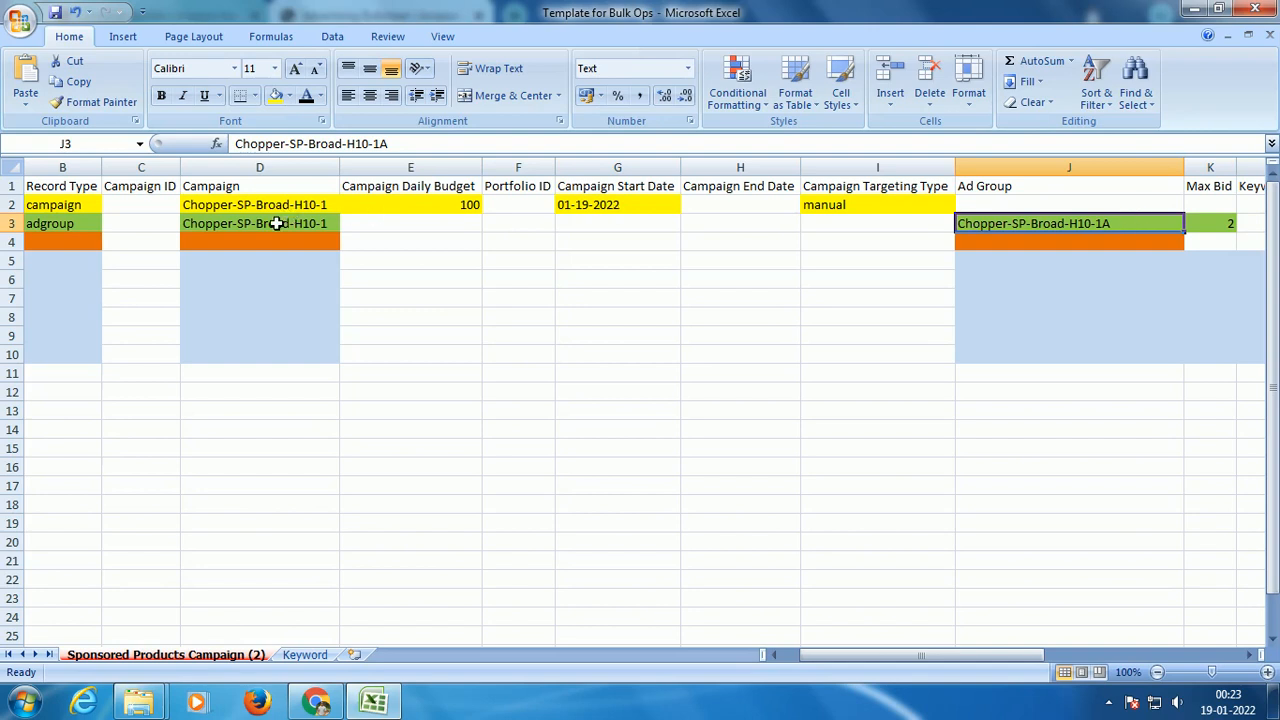
pyautogui.doubleClick(1137, 224)
pyautogui.moveTo(1114, 224); pyautogui.dragTo(1105, 224)
pyautogui.click(1080, 298)
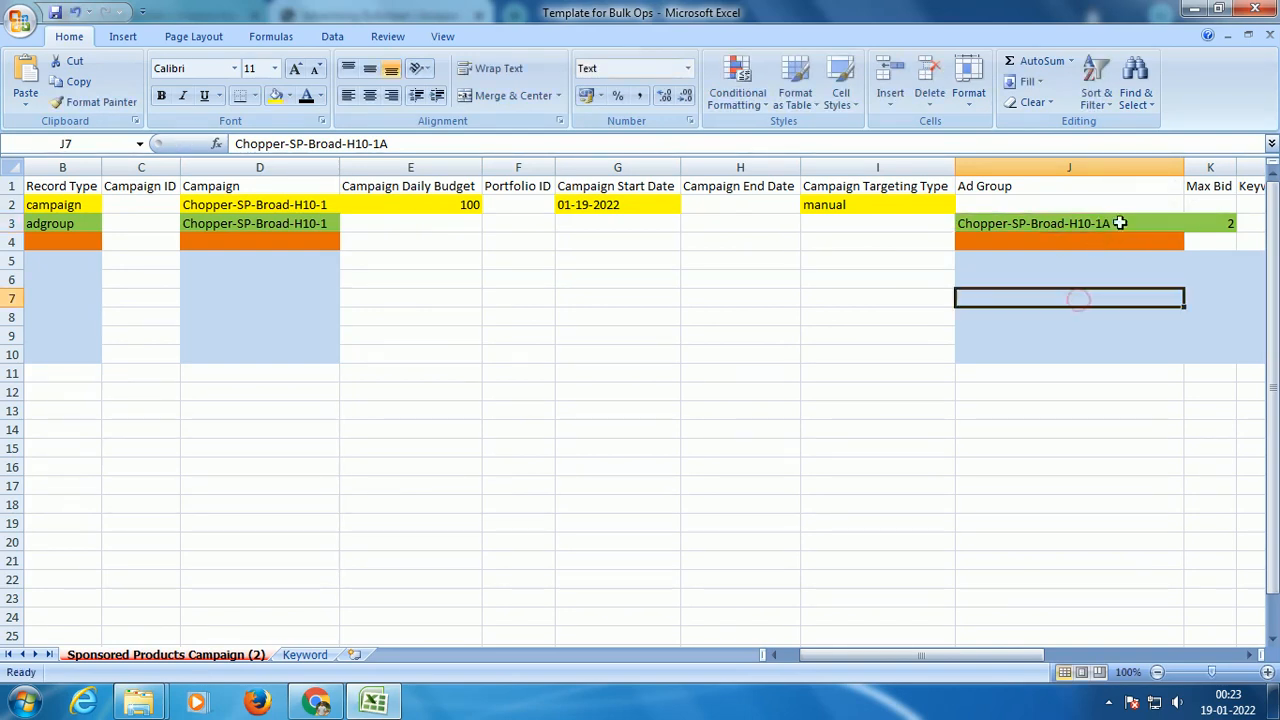
pyautogui.click(1120, 223)
pyautogui.doubleClick(1120, 223)
pyautogui.moveTo(1120, 224); pyautogui.dragTo(1105, 224)
pyautogui.click(707, 274)
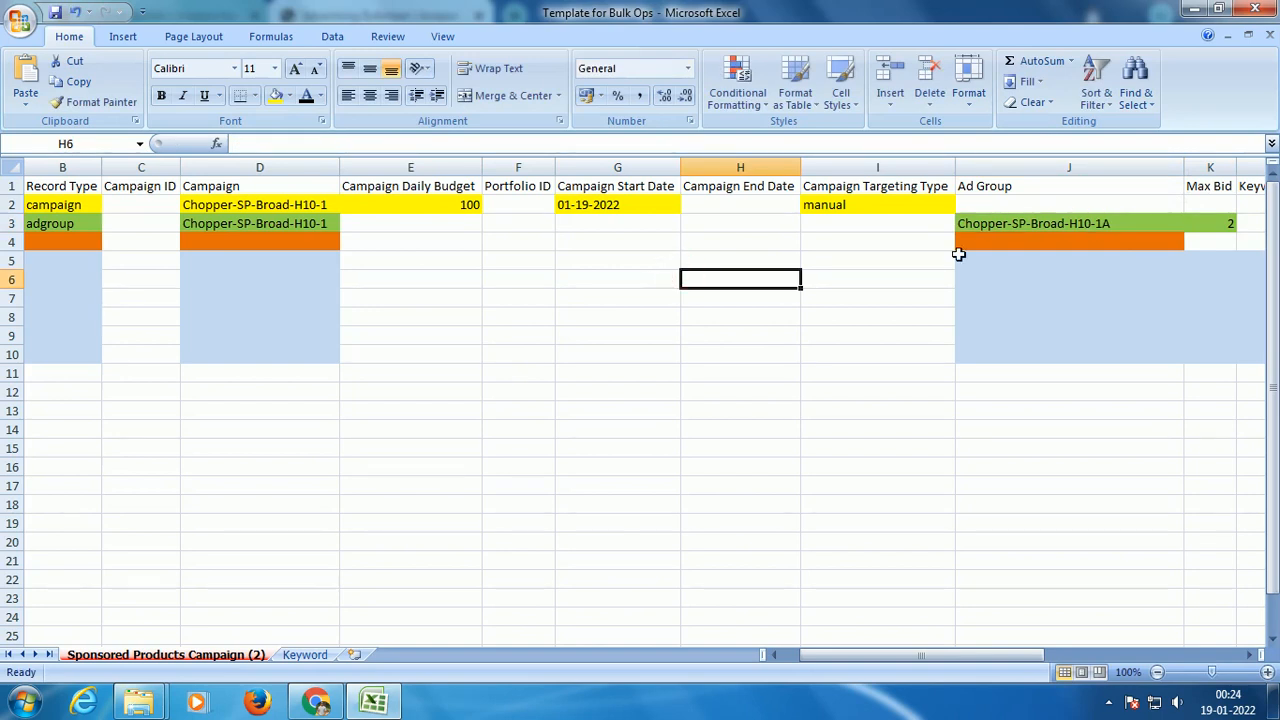
pyautogui.doubleClick(1134, 221)
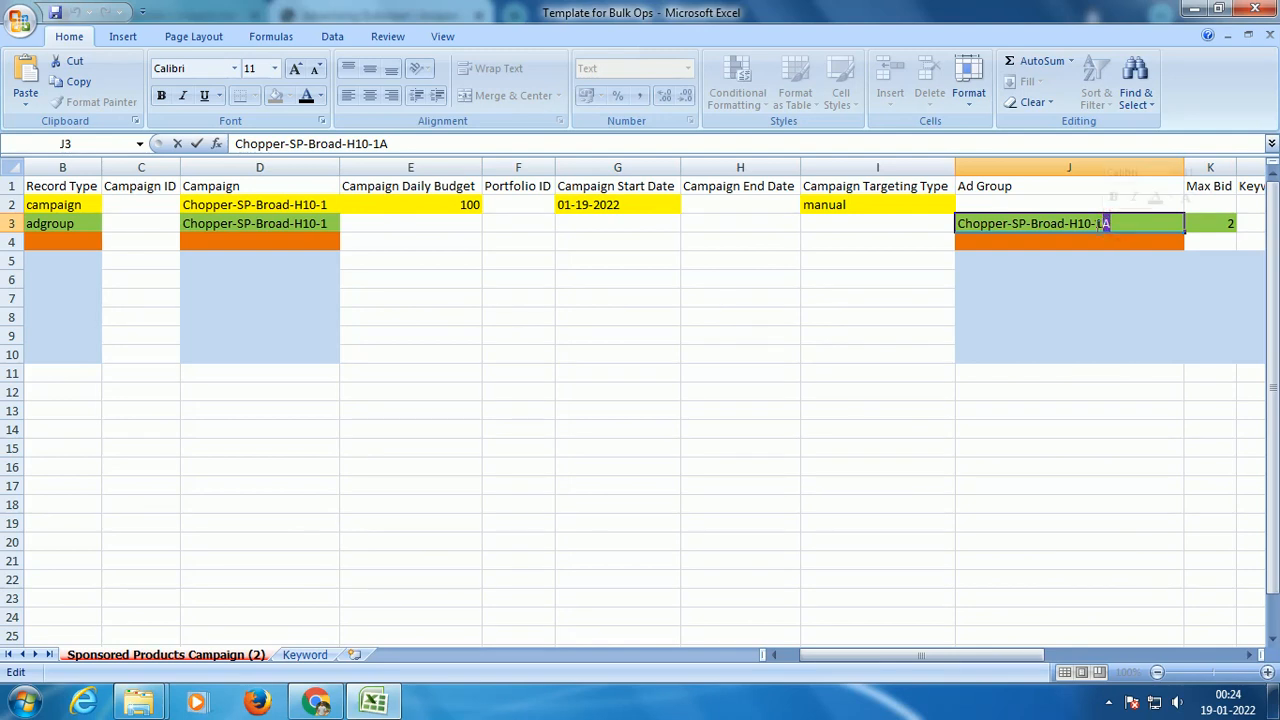
pyautogui.click(851, 296)
# Compare the ending of the campaign name in D3 with the ending of the ad group name in J3.
pyautogui.click(283, 215)
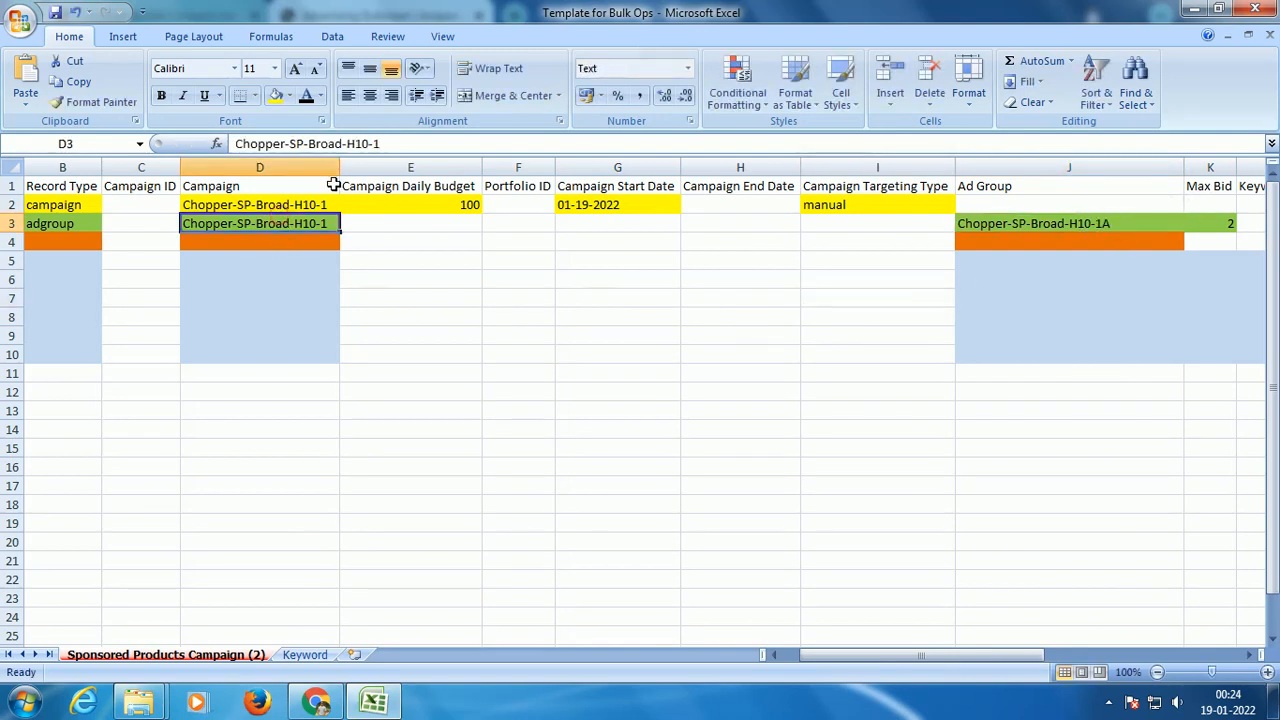
pyautogui.click(380, 143)
pyautogui.click(683, 260)
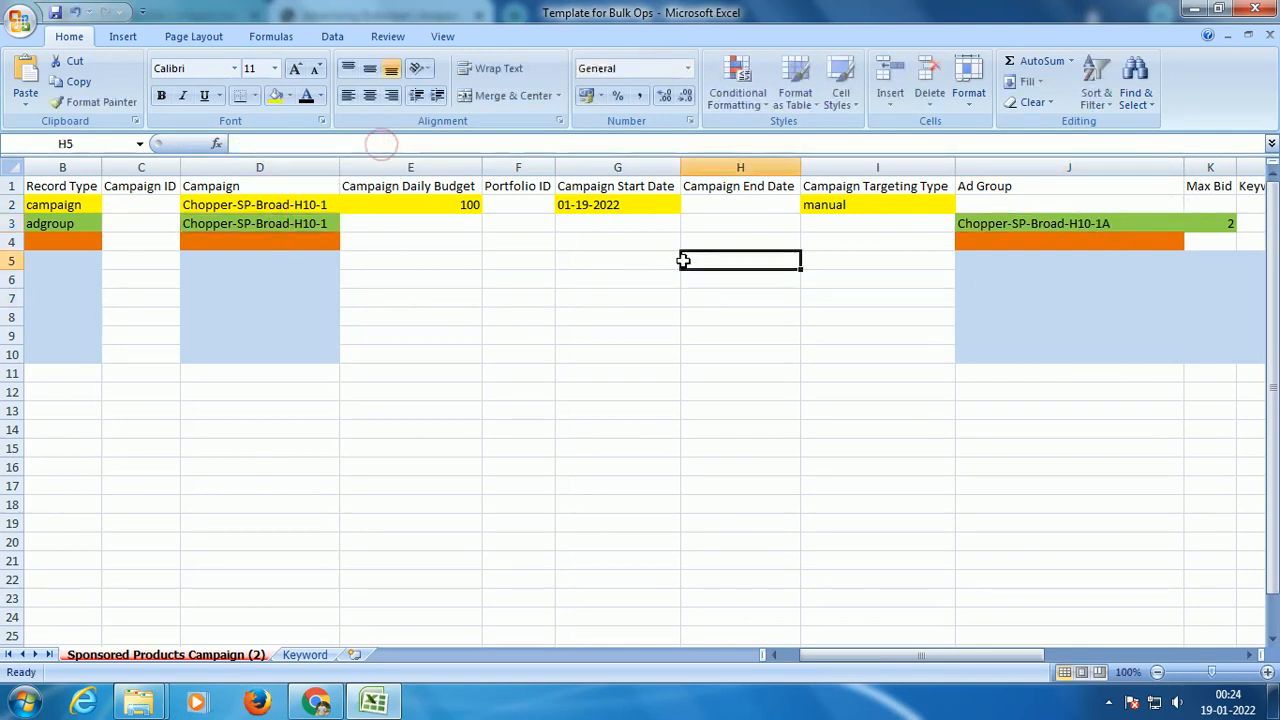
pyautogui.click(1063, 225)
pyautogui.click(408, 144)
pyautogui.moveTo(407, 145); pyautogui.dragTo(341, 145)
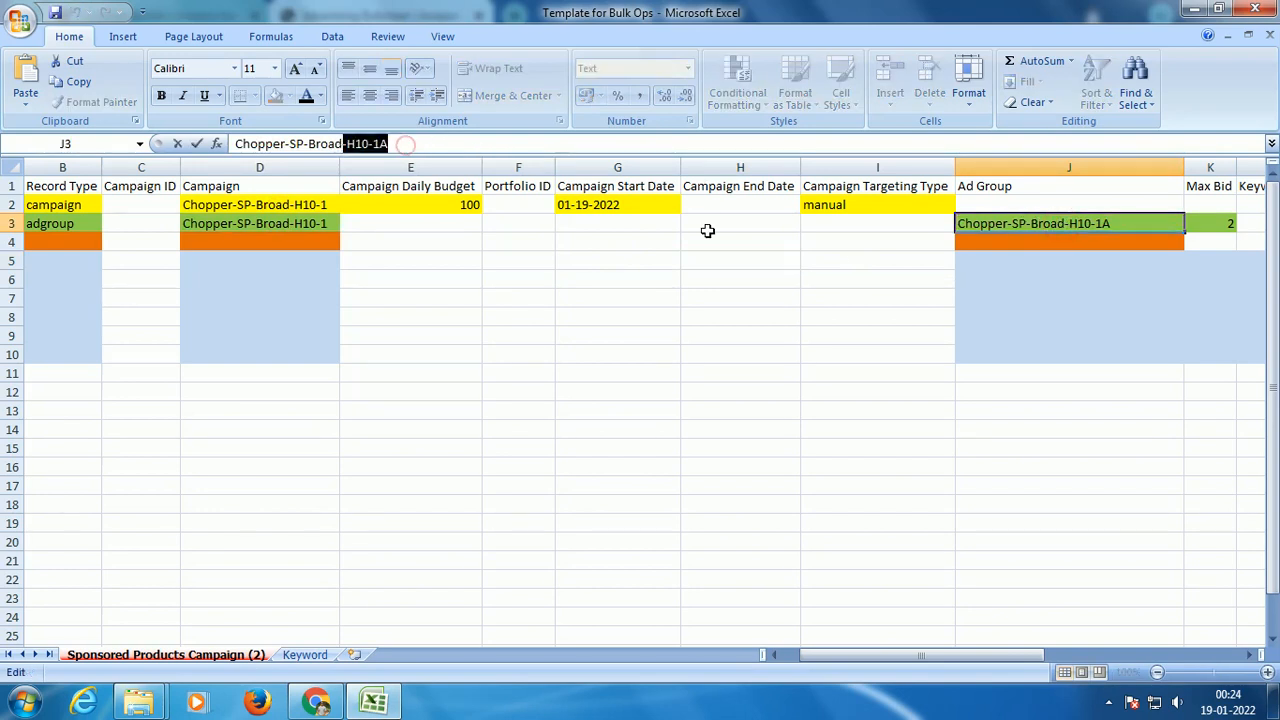
pyautogui.click(837, 260)
# Review the Max Bid, Campaign Status and Ad Group Status entries in row 3.
pyautogui.moveTo(1026, 653); pyautogui.dragTo(1045, 653)
pyautogui.click(693, 222)
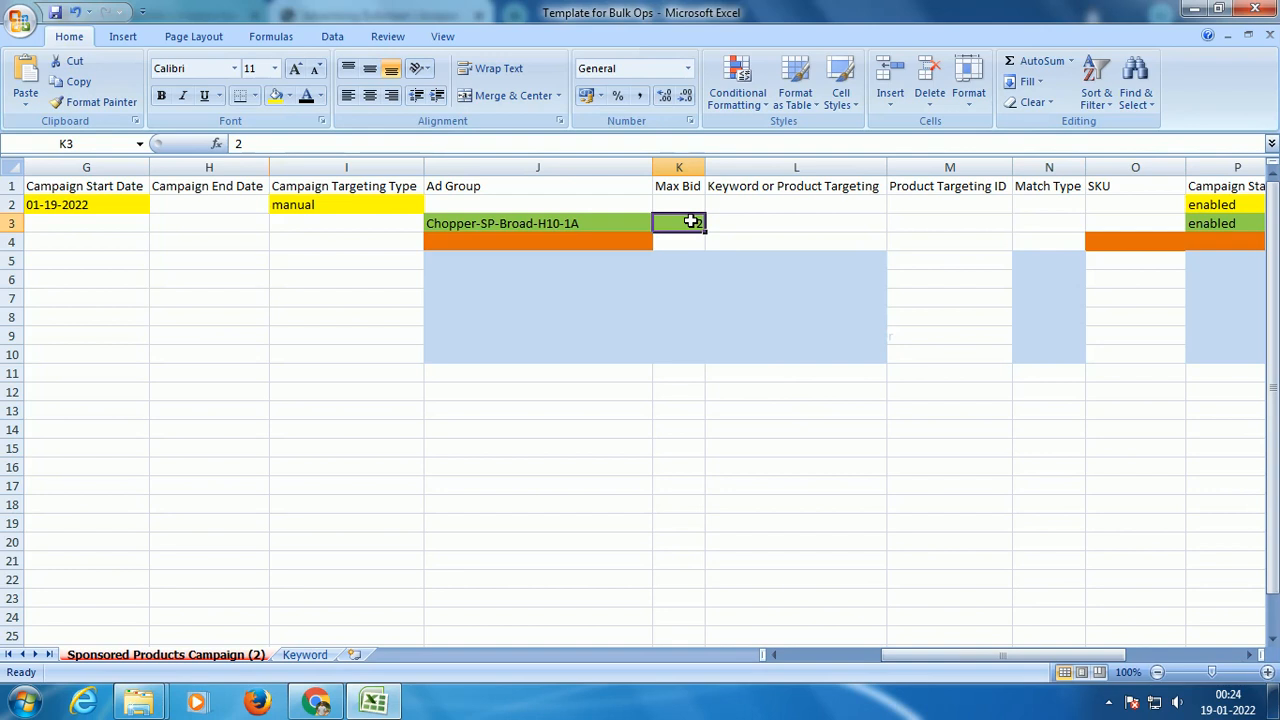
pyautogui.moveTo(908, 656); pyautogui.dragTo(932, 653)
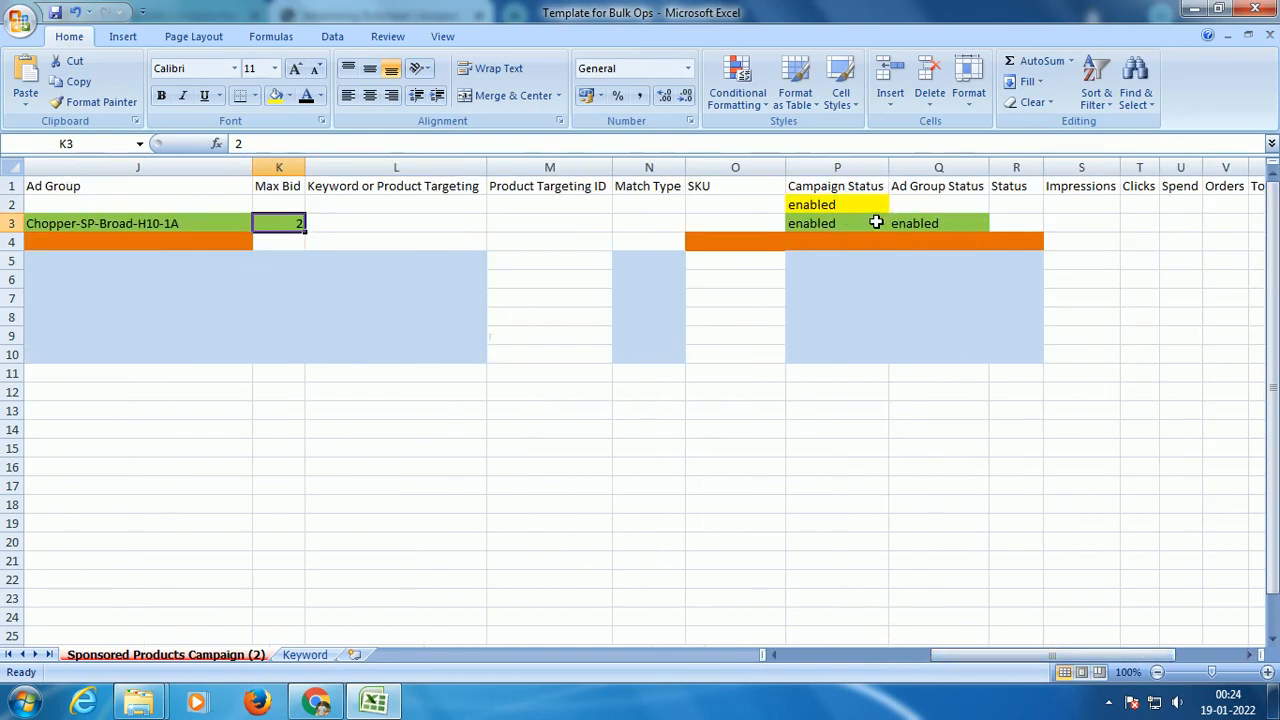
pyautogui.click(872, 221)
pyautogui.click(916, 222)
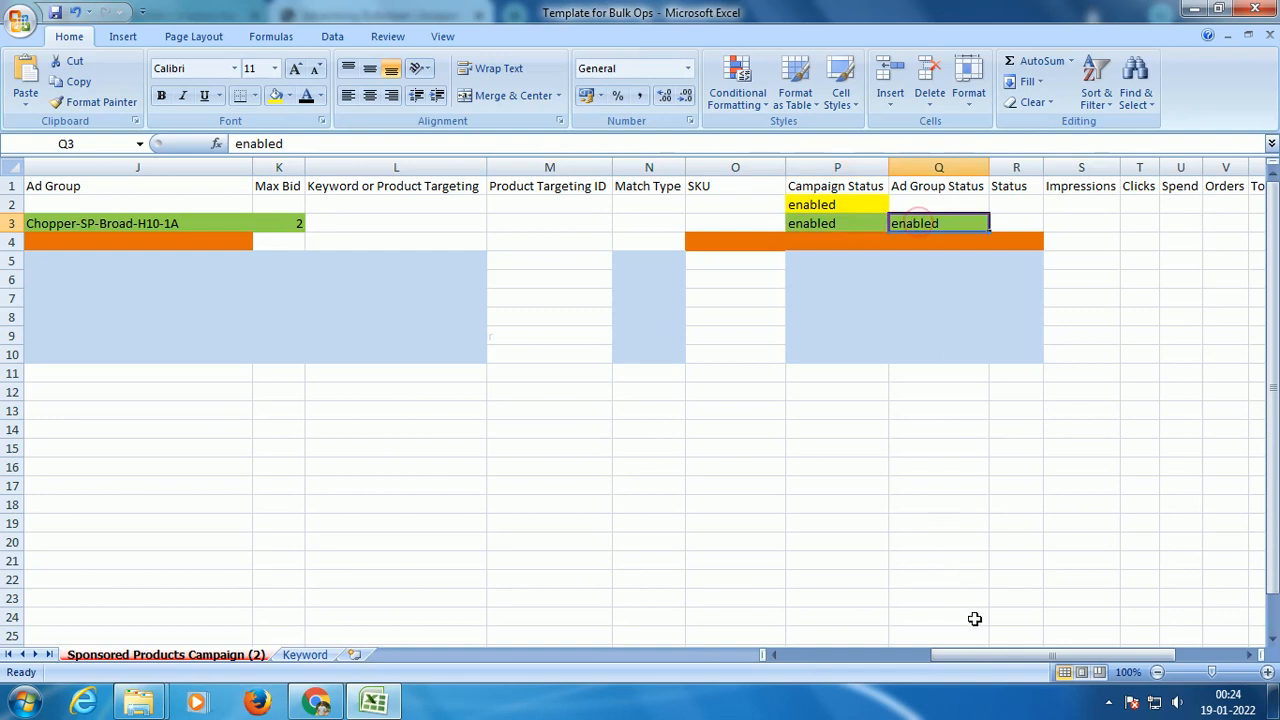
pyautogui.moveTo(976, 657); pyautogui.dragTo(785, 652)
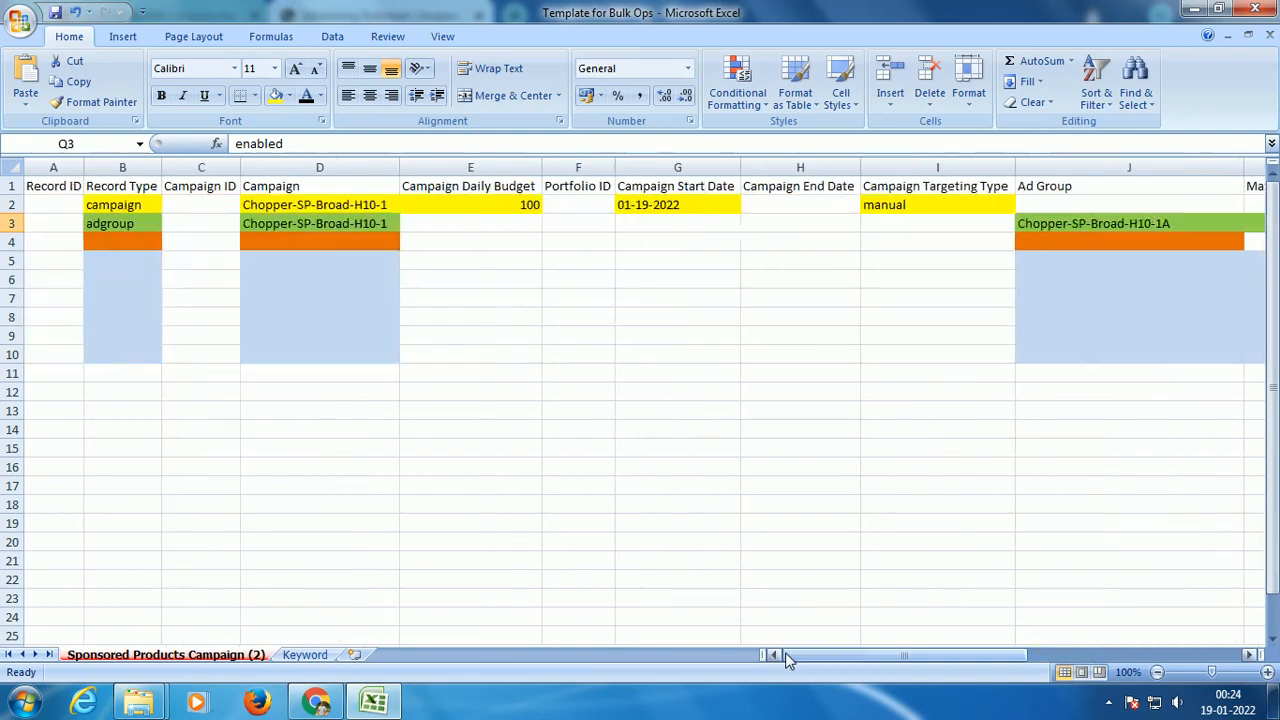
# Make the text of ad row 4 black and check its Record Type and Campaign entries.
pyautogui.click(12, 243)
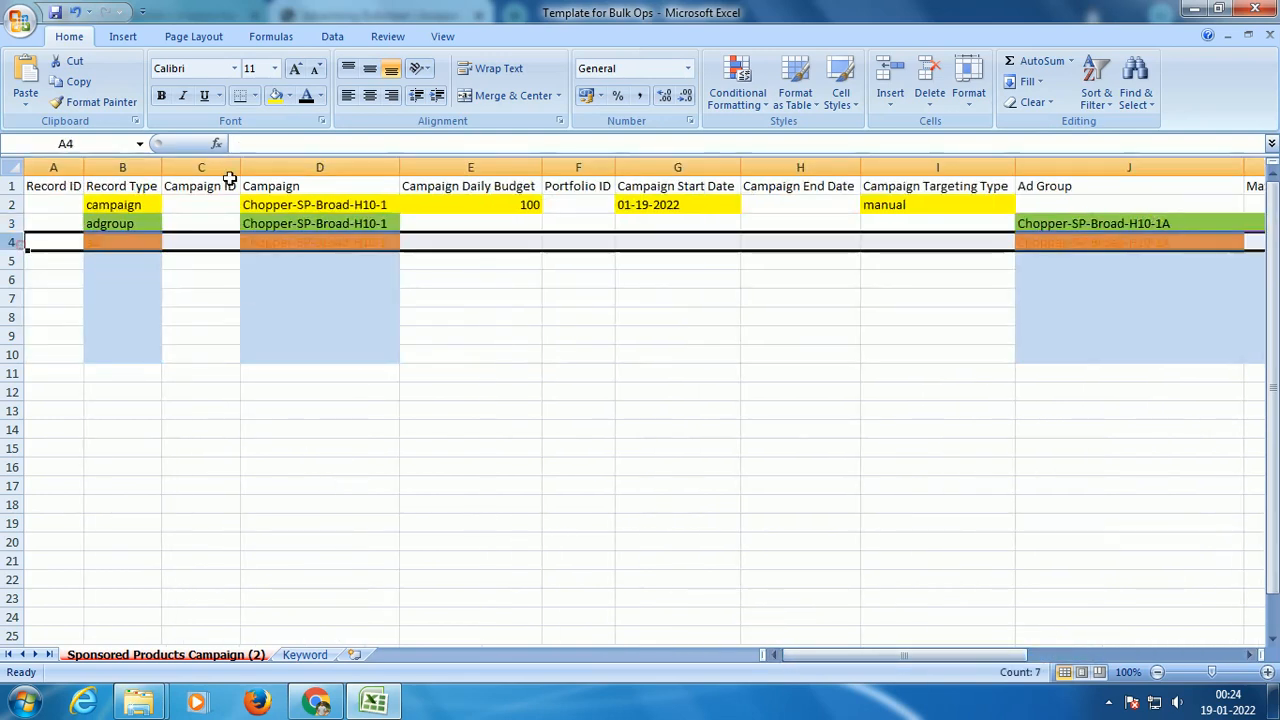
pyautogui.click(306, 95)
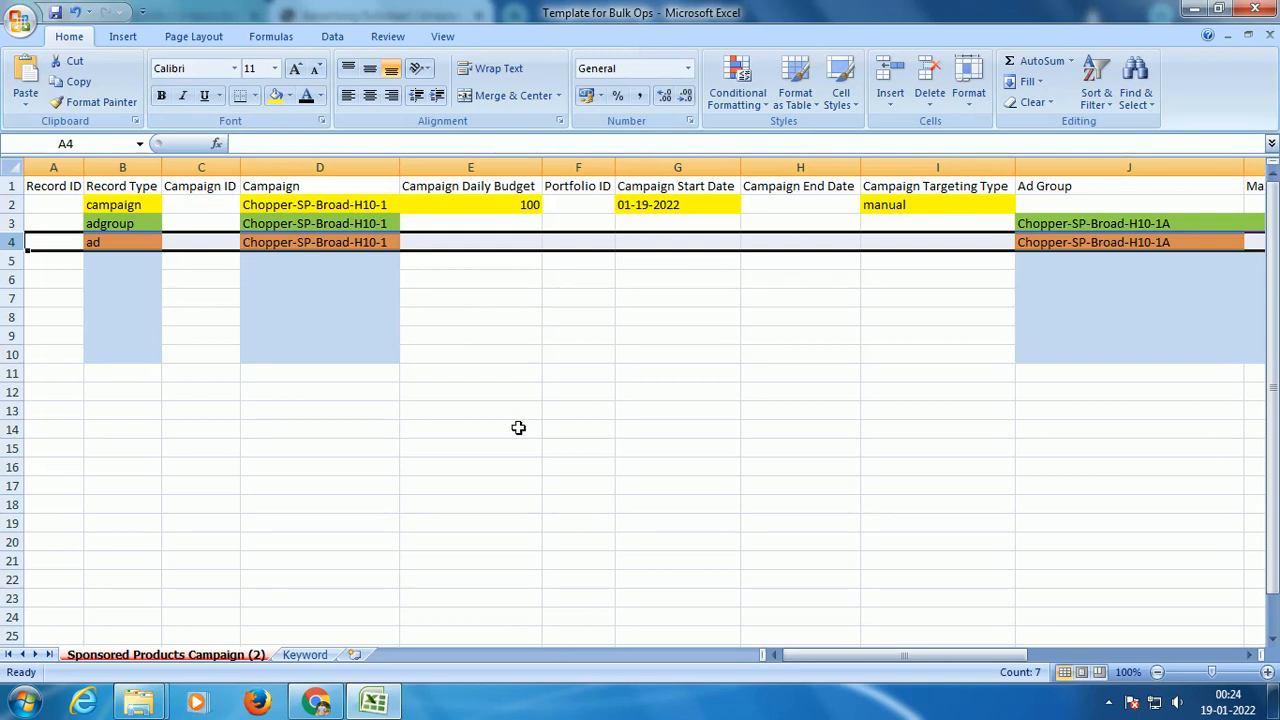
pyautogui.click(140, 246)
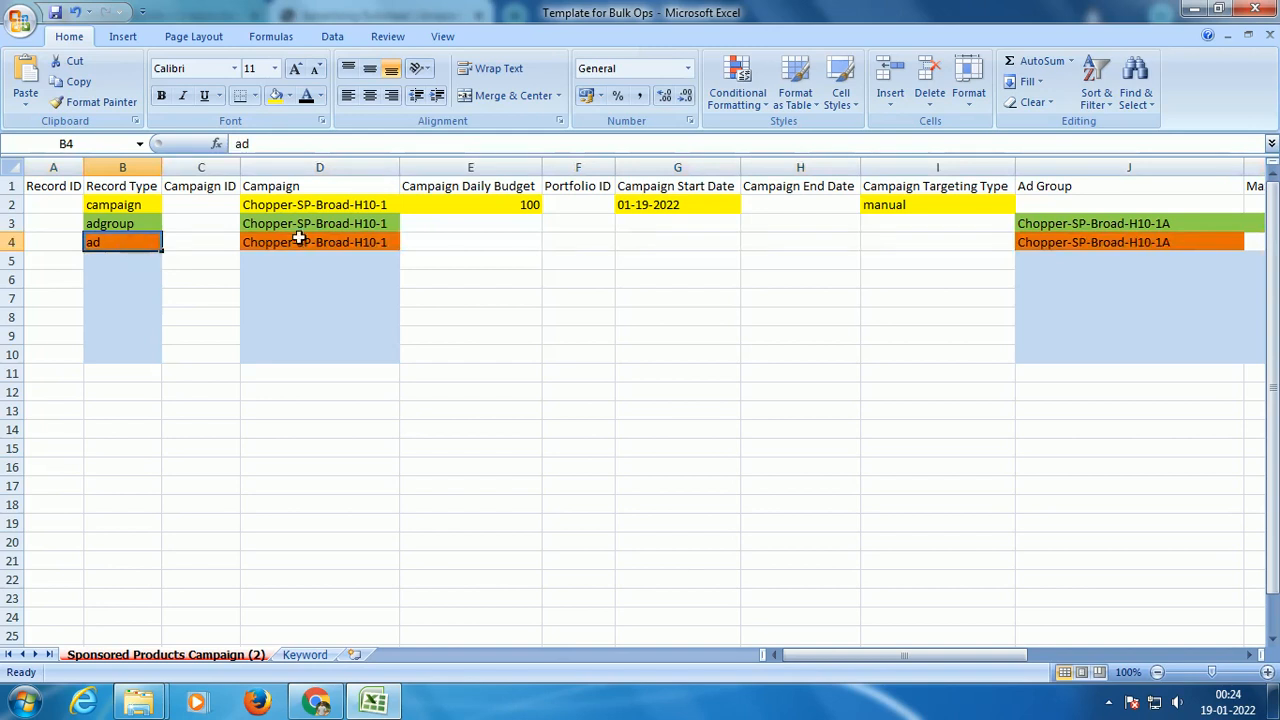
pyautogui.click(298, 239)
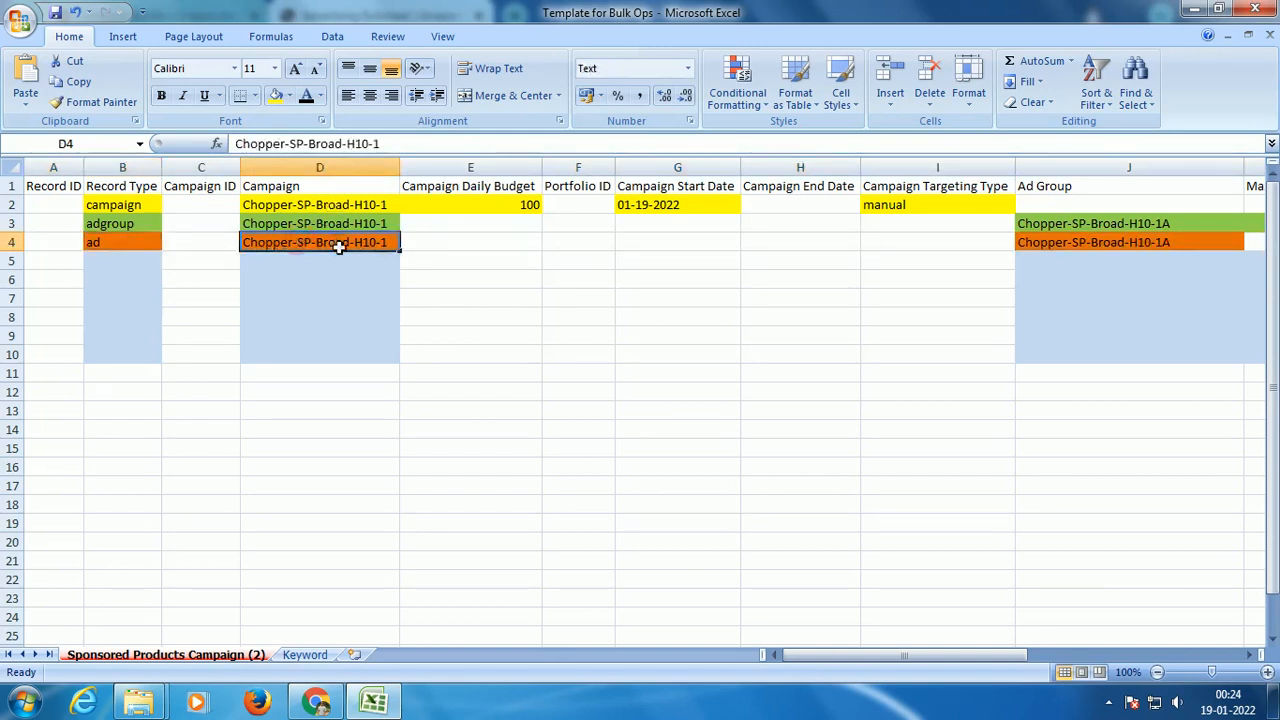
# Compare the Ad Group name of the ad row in J4 with the ad group row's name in J3.
pyautogui.moveTo(812, 658); pyautogui.dragTo(865, 655)
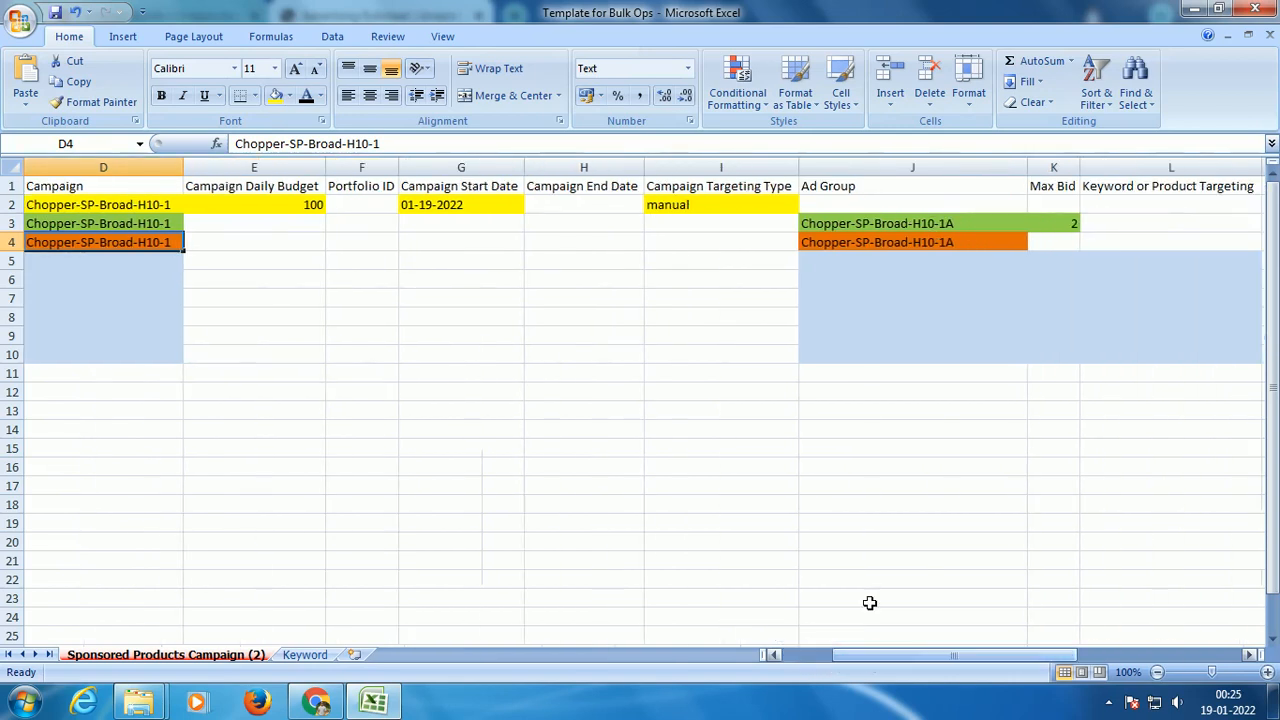
pyautogui.click(903, 237)
pyautogui.click(903, 223)
pyautogui.click(842, 241)
pyautogui.click(849, 222)
pyautogui.click(851, 241)
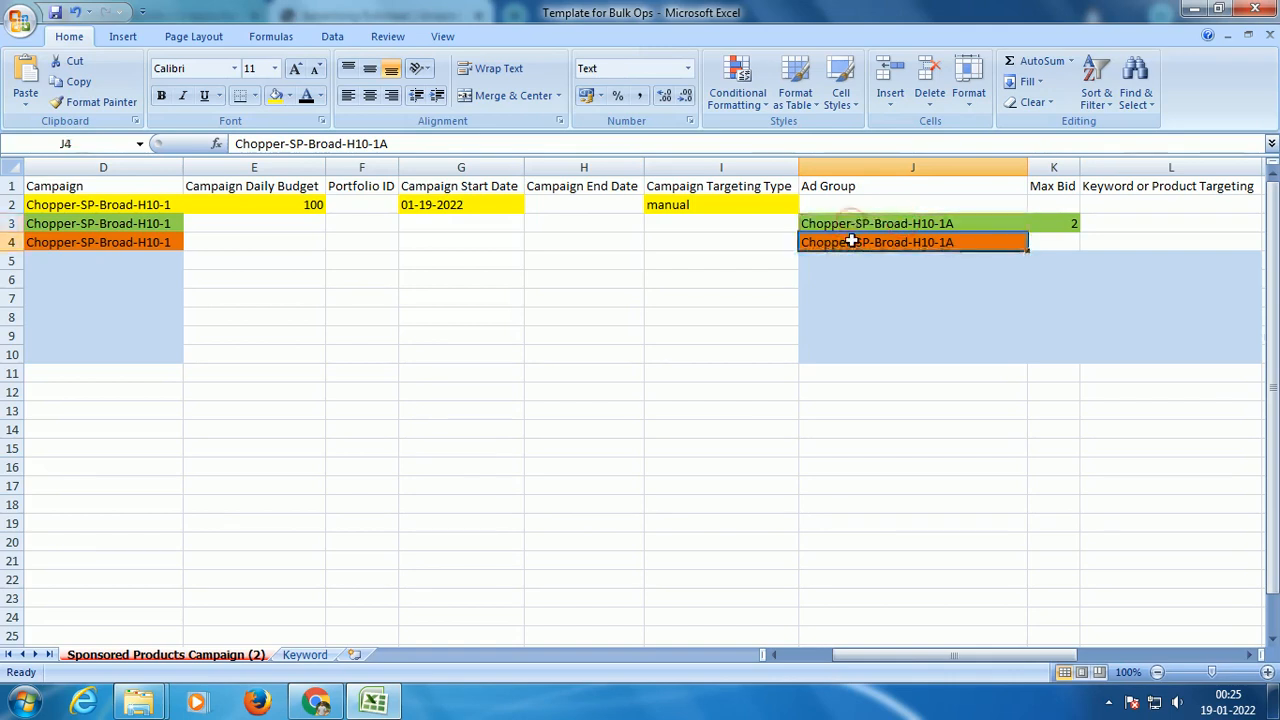
# Review the SKU, Campaign Status, Ad Group Status and Status entries of the ad row 4.
pyautogui.moveTo(886, 656); pyautogui.dragTo(963, 665)
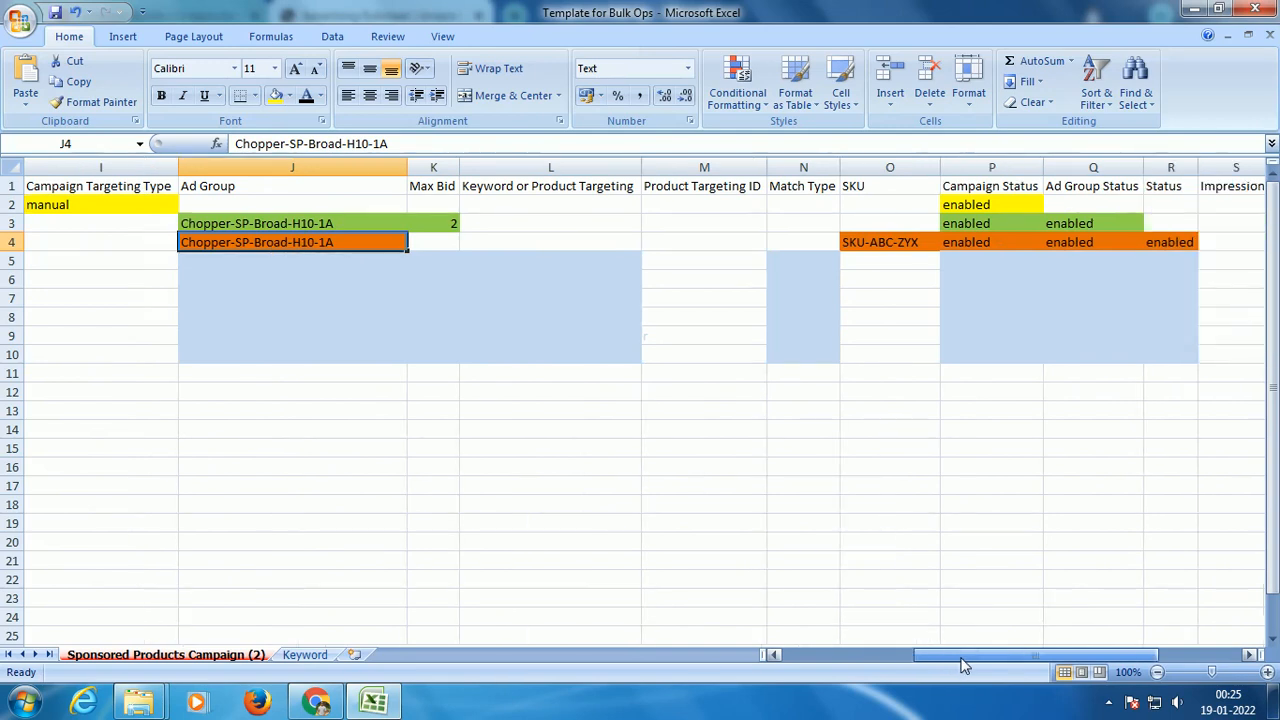
pyautogui.click(900, 243)
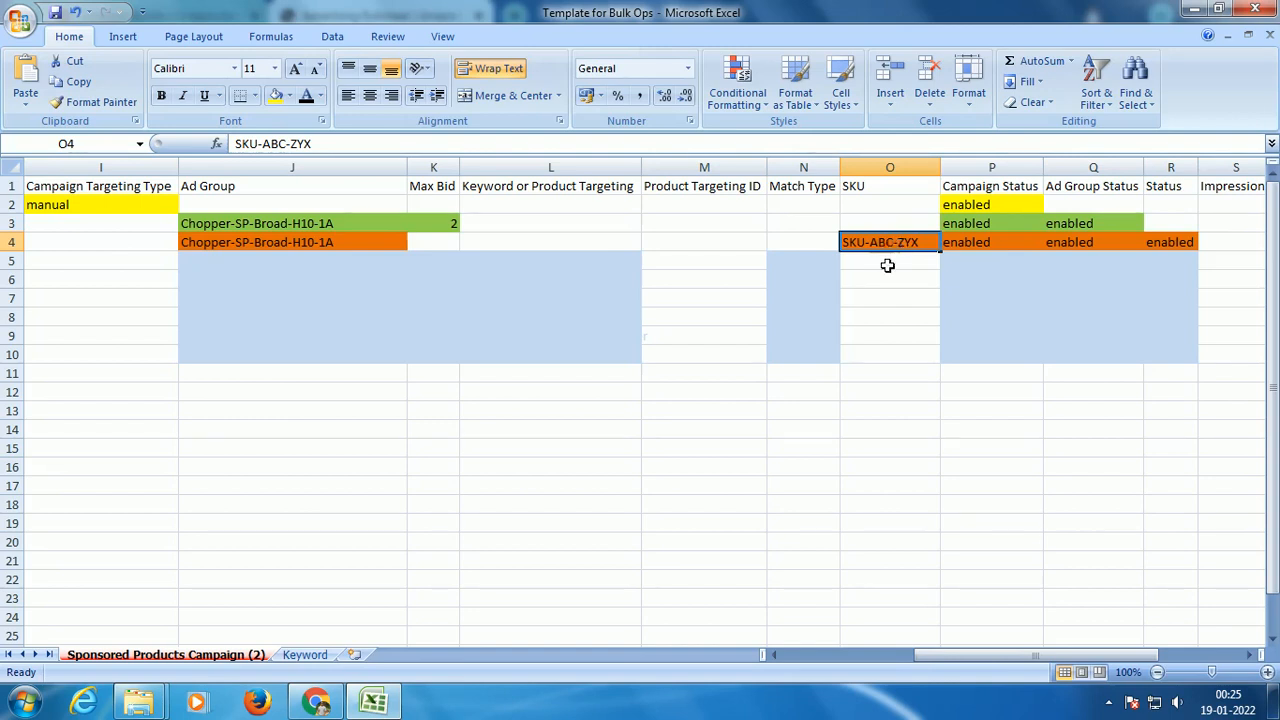
pyautogui.click(972, 249)
pyautogui.click(1055, 250)
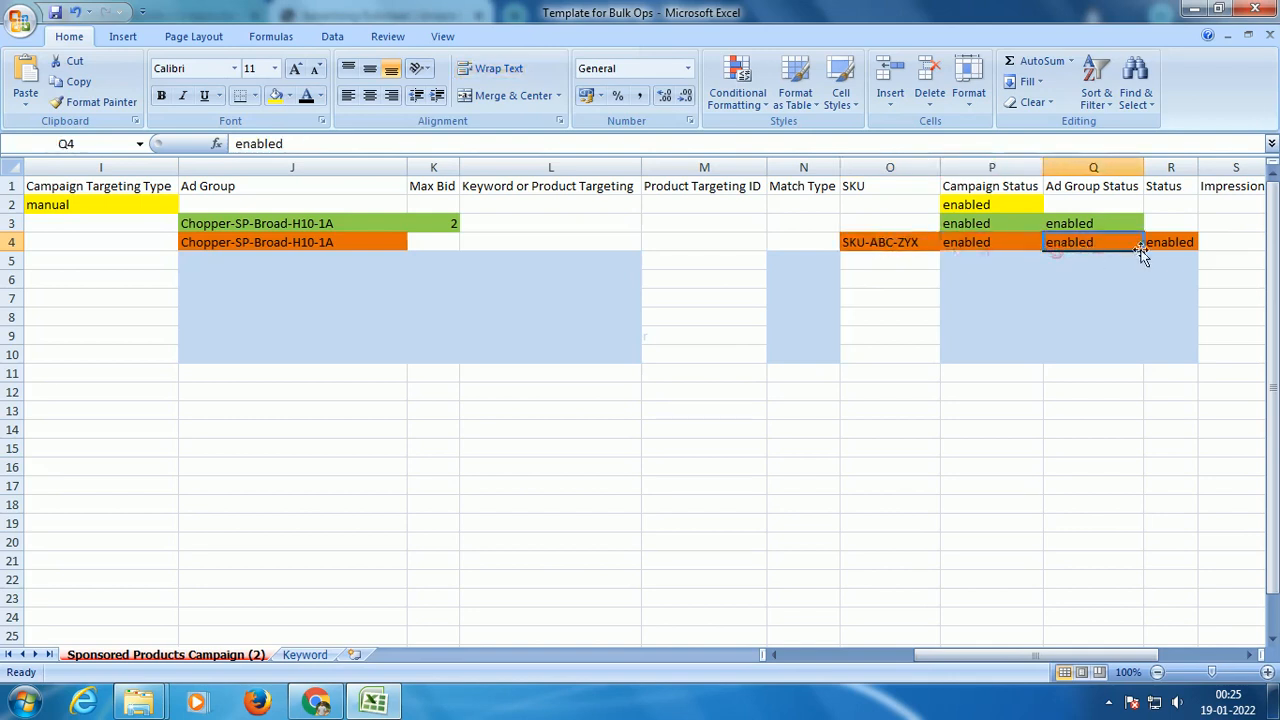
pyautogui.click(1153, 243)
pyautogui.moveTo(1015, 655); pyautogui.dragTo(868, 670)
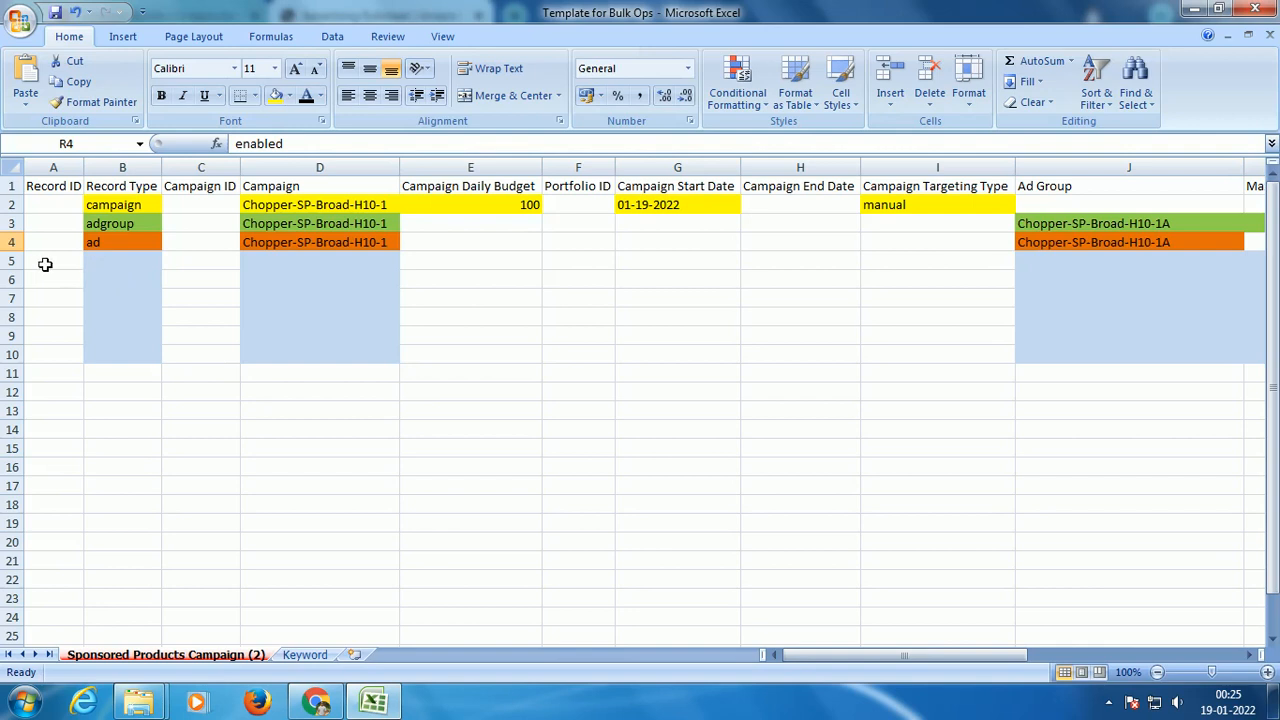
# Apply black font color to rows 5 to 10 so the keyword entries are readable.
pyautogui.click(13, 242)
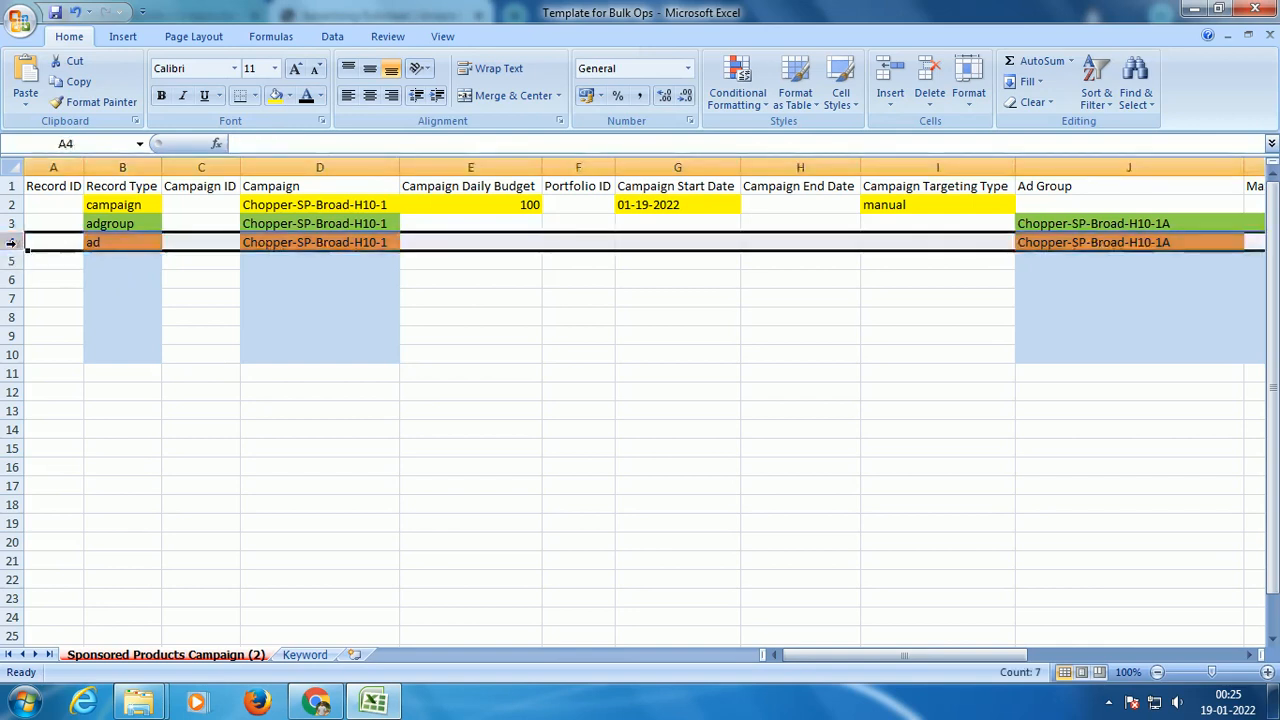
pyautogui.moveTo(12, 261); pyautogui.dragTo(8, 357)
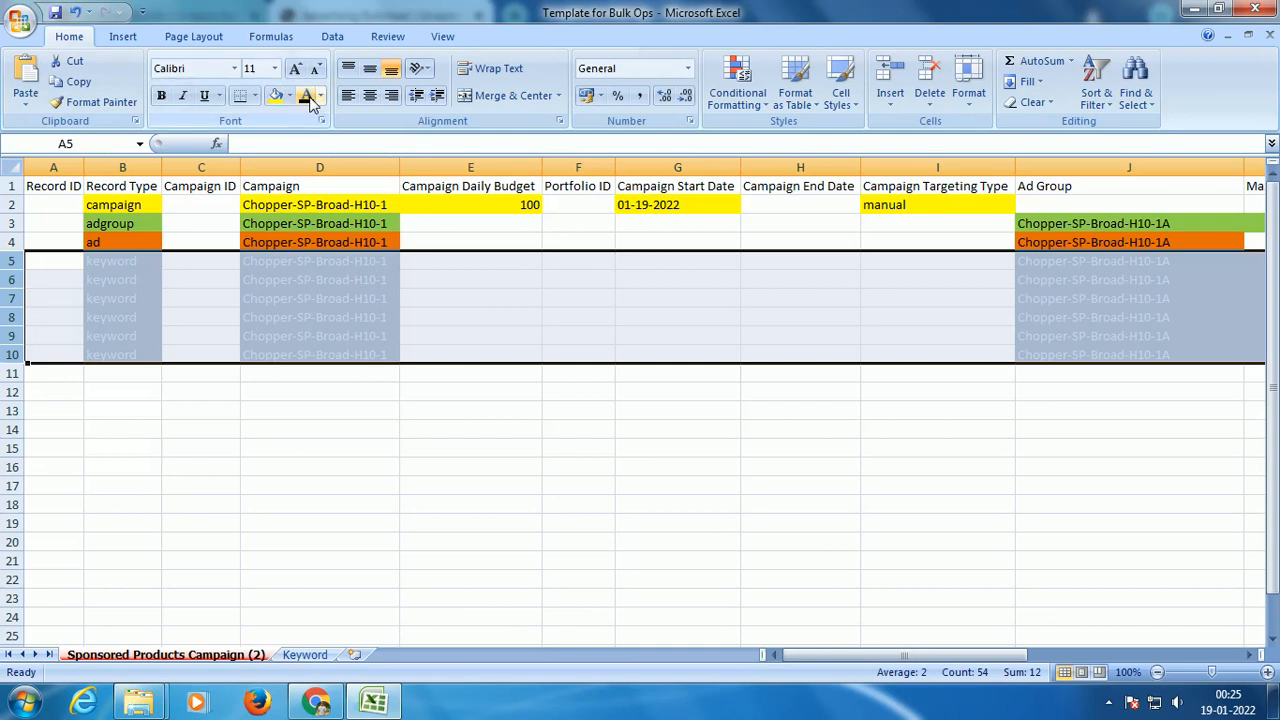
pyautogui.click(229, 410)
# Examine the Record Type entries of keyword rows 5 to 10 and compare the Campaign names in D2:D10.
pyautogui.moveTo(139, 263); pyautogui.dragTo(135, 347)
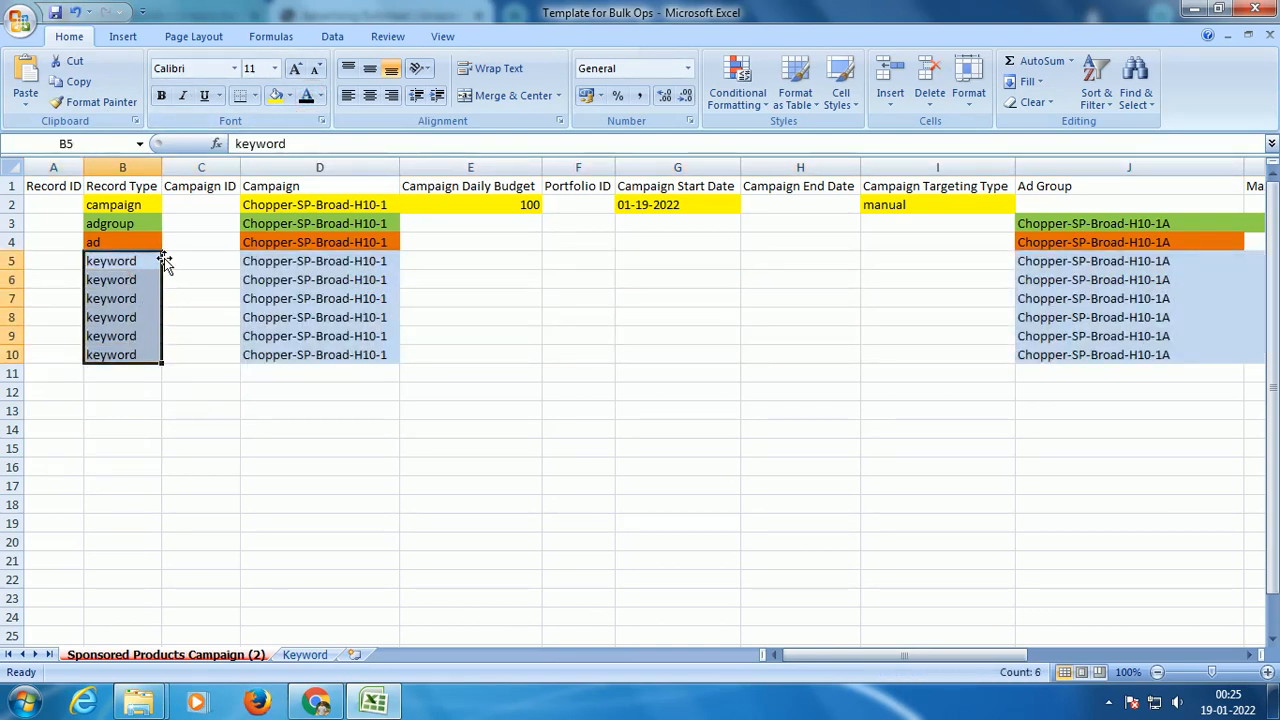
pyautogui.click(315, 204)
pyautogui.moveTo(315, 204); pyautogui.dragTo(312, 357)
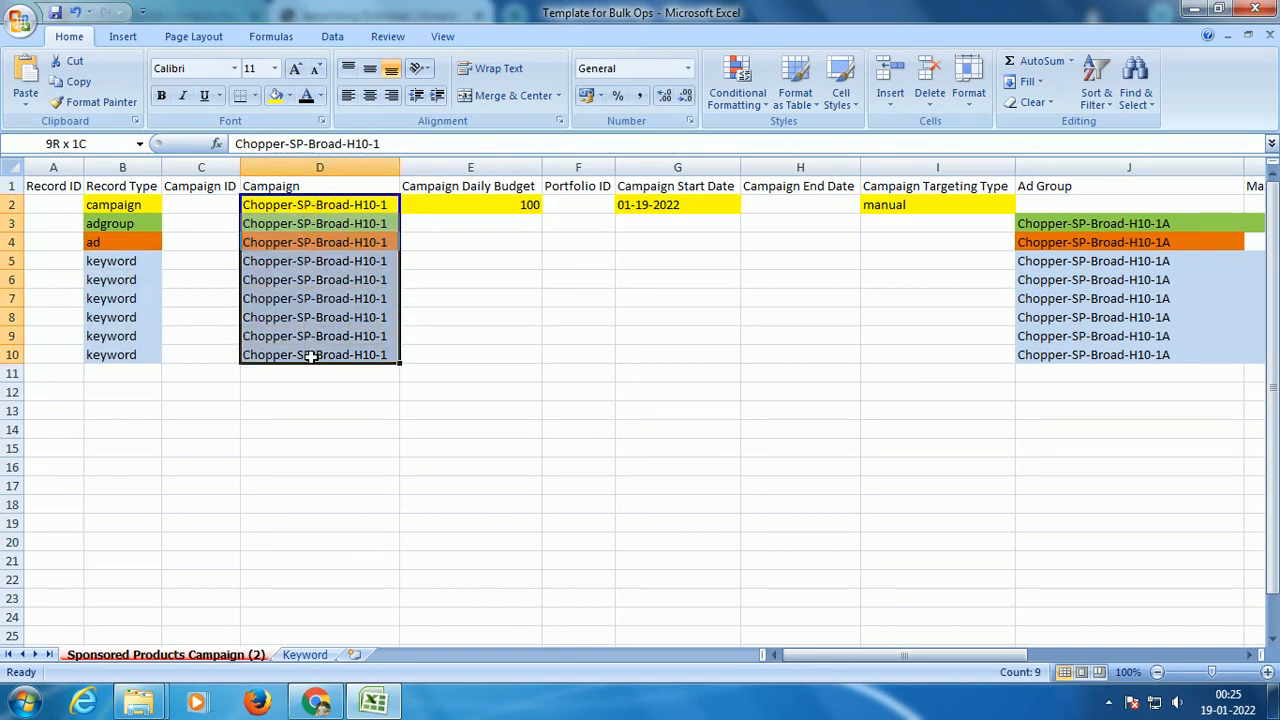
pyautogui.moveTo(140, 262); pyautogui.dragTo(133, 352)
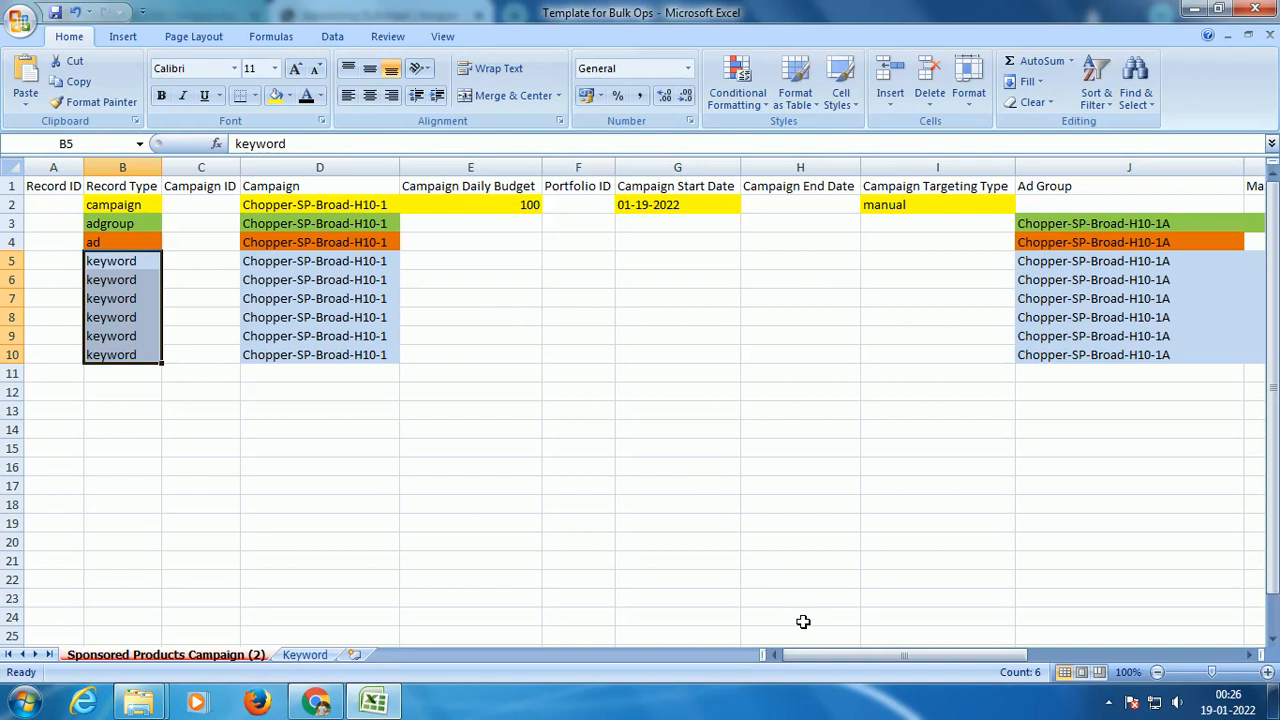
# Review the Ad Group, Keyword or Product Targeting and Max Bid entries of keyword rows 5 to 10.
pyautogui.moveTo(810, 655); pyautogui.dragTo(882, 655)
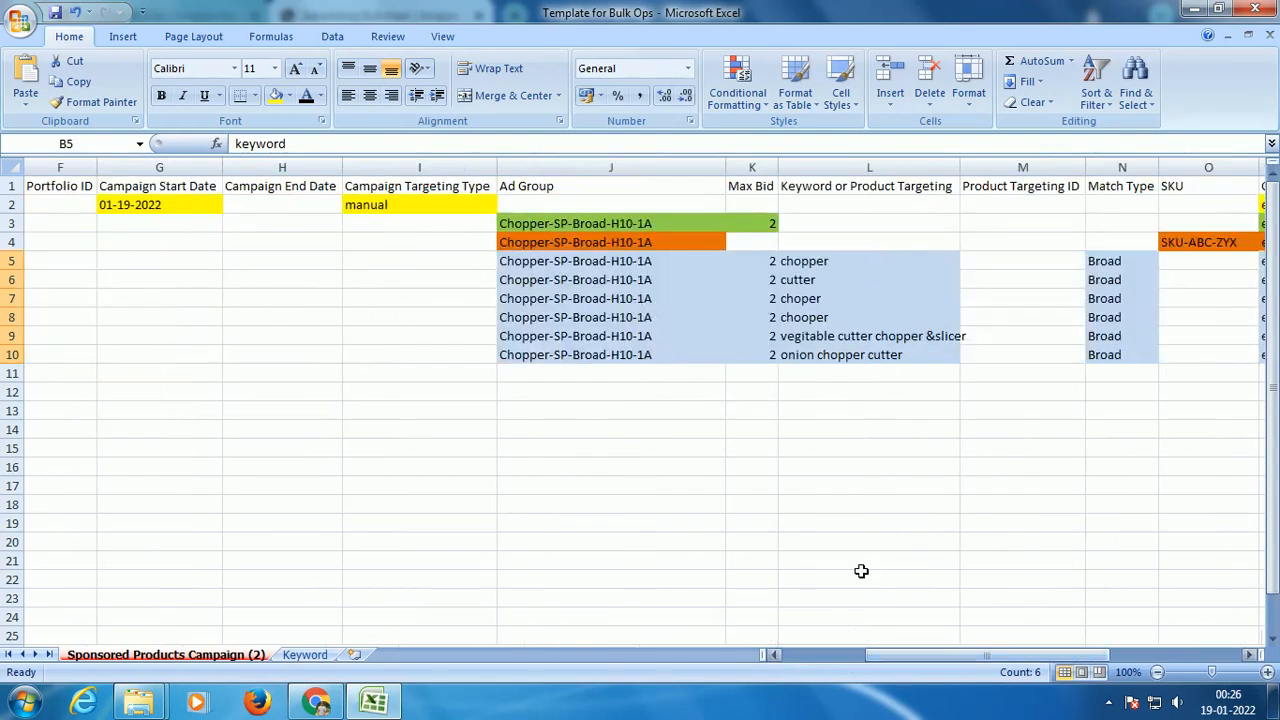
pyautogui.moveTo(600, 260); pyautogui.dragTo(620, 352)
pyautogui.moveTo(863, 262); pyautogui.dragTo(874, 363)
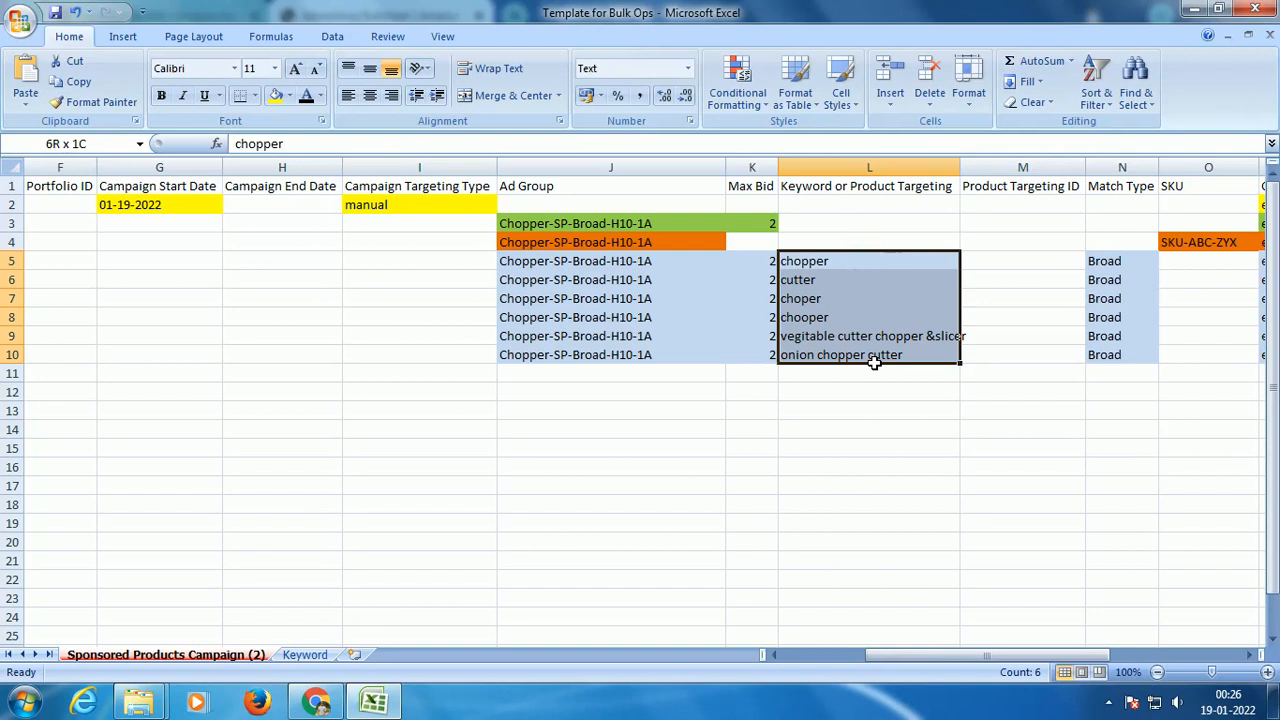
pyautogui.moveTo(750, 259); pyautogui.dragTo(747, 354)
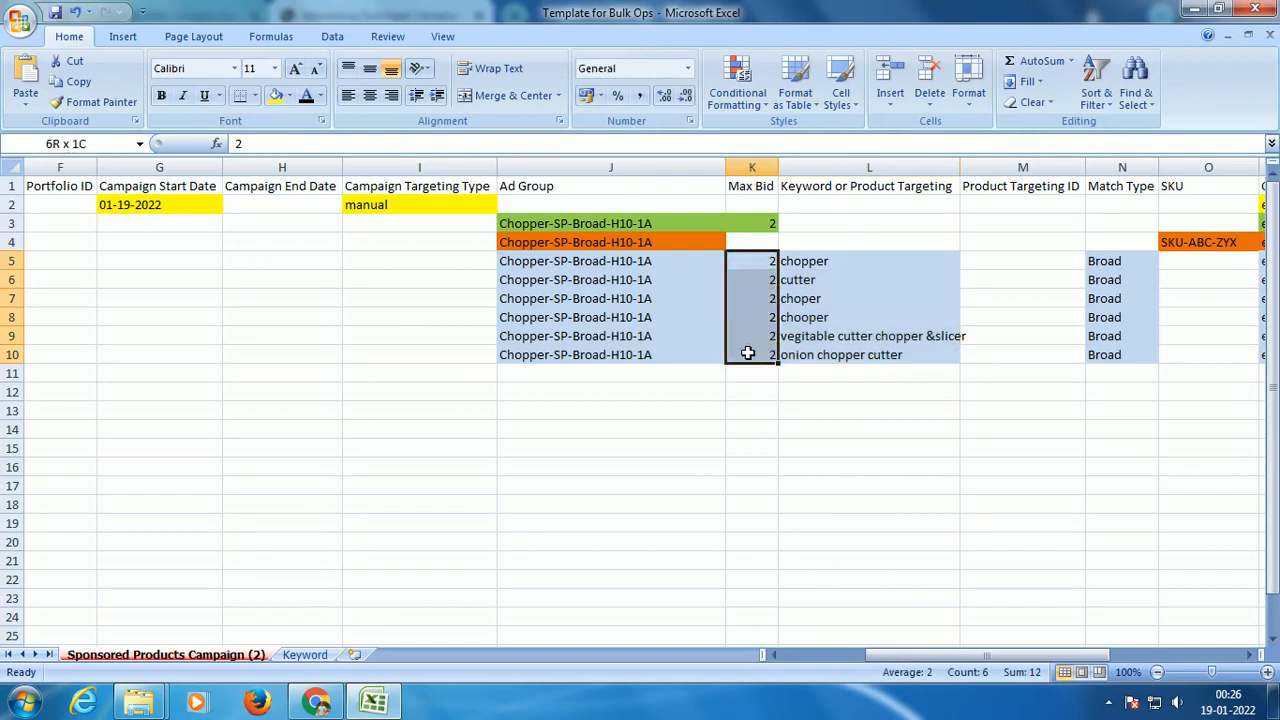
# Clear the keyword Max Bid in K9 and compare the blank cell with the ad group's Max Bid in K3.
pyautogui.click(754, 337)
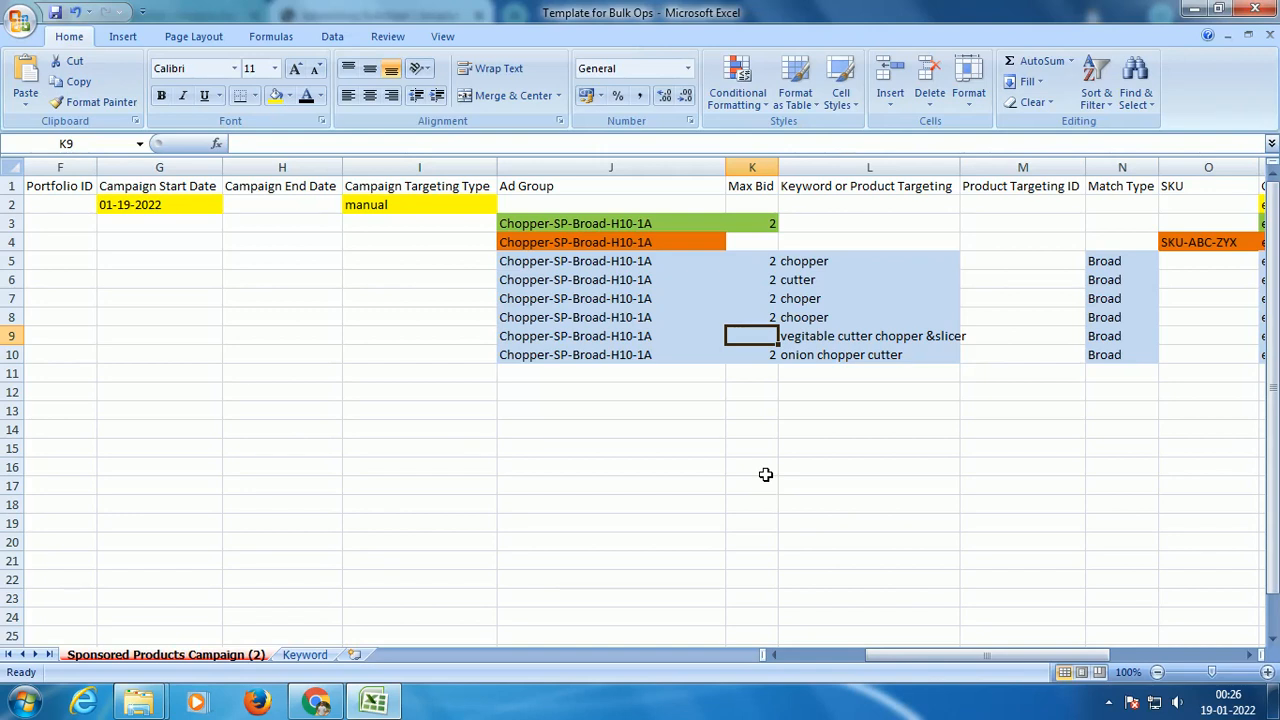
pyautogui.click(755, 227)
pyautogui.click(755, 228)
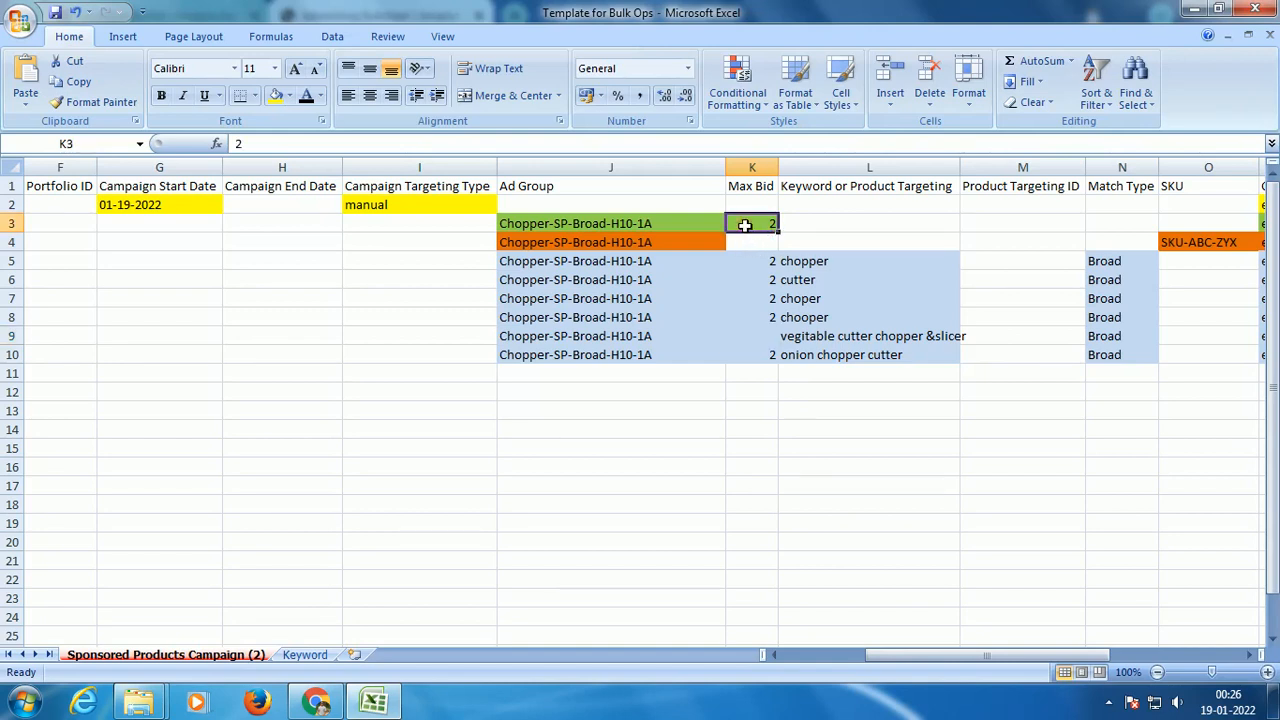
pyautogui.click(760, 339)
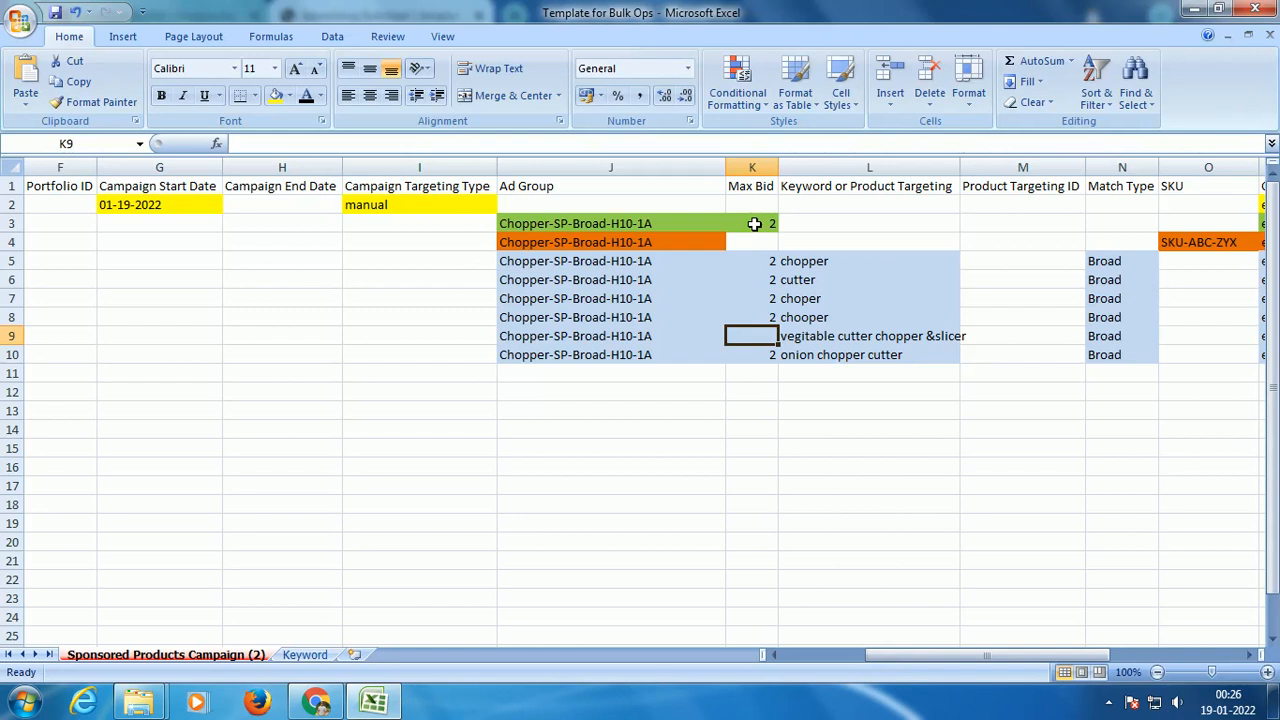
pyautogui.click(750, 222)
# Set the Max Bid in K9 to 2 for the "vegitable cutter chopper &slicer" keyword.
pyautogui.click(763, 337)
pyautogui.write('2')
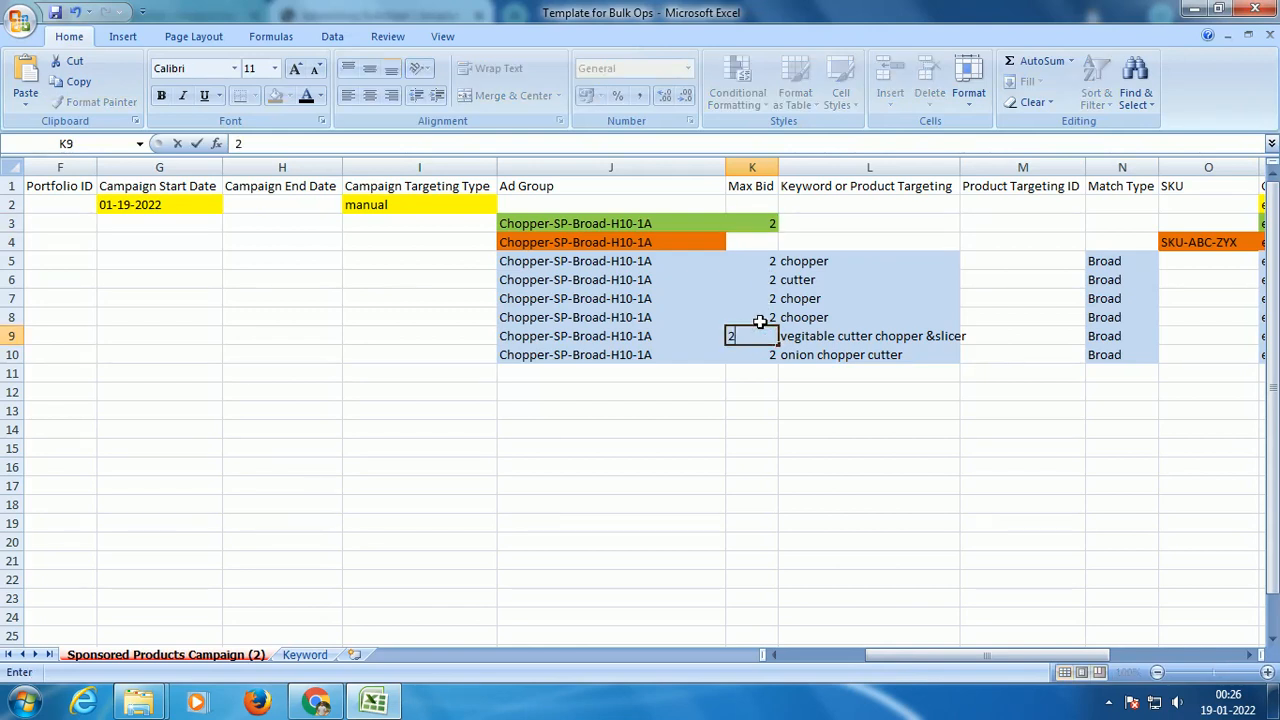
pyautogui.press('Tab')
# Review the Match Type, Campaign Status, Ad Group Status and Status entries of keyword rows 5 to 10.
pyautogui.press('Tab')
pyautogui.press('Tab')
pyautogui.press('Tab')
pyautogui.press('Tab')
pyautogui.press('Tab')
pyautogui.press('Tab')
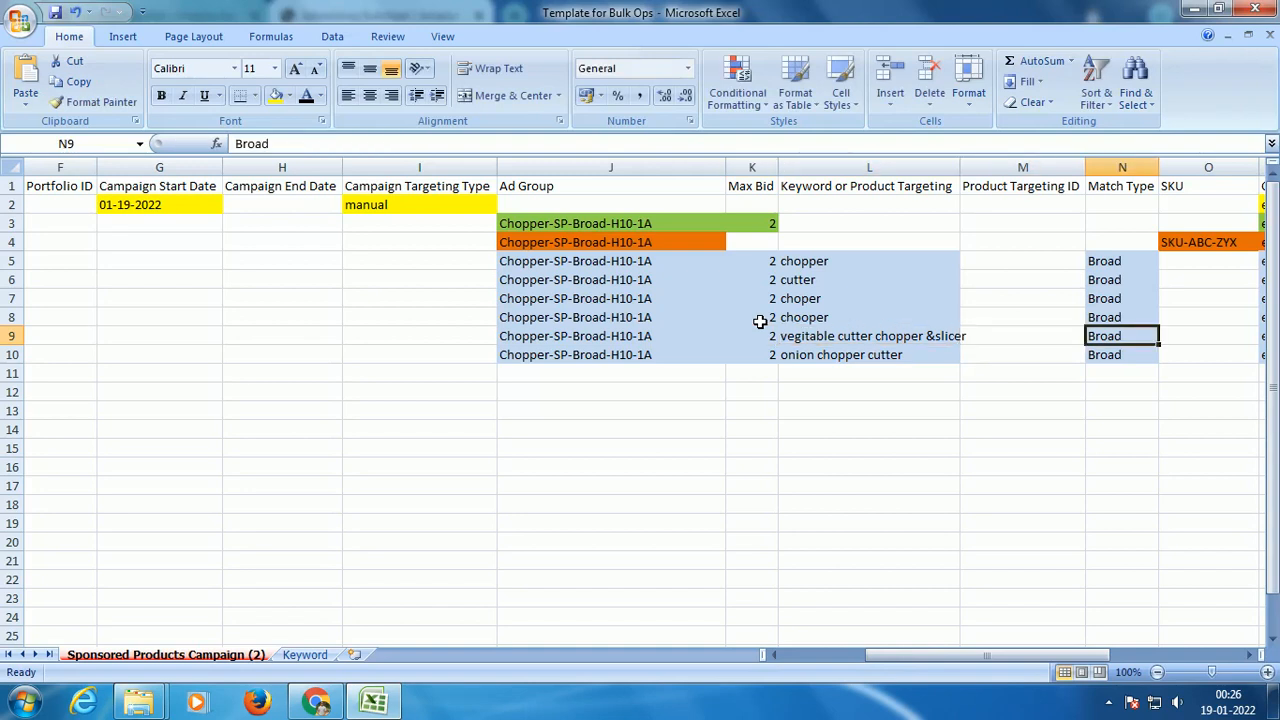
pyautogui.press('Tab')
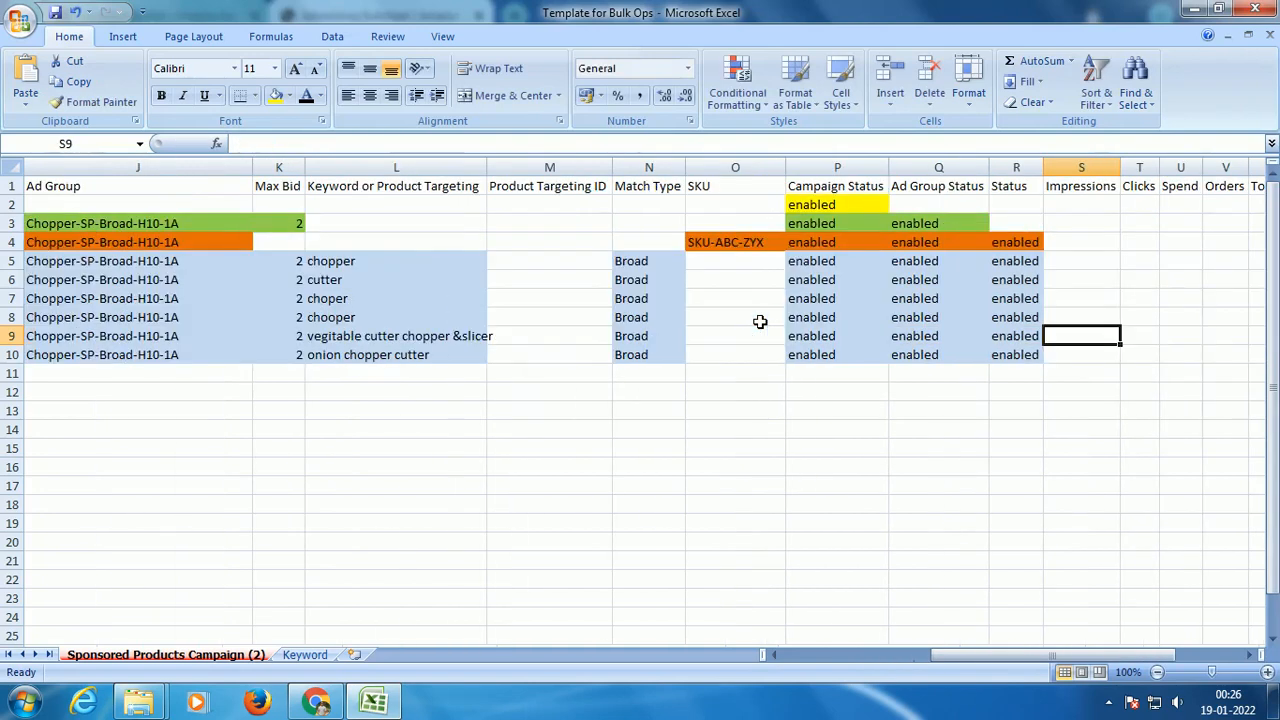
pyautogui.moveTo(651, 258); pyautogui.dragTo(663, 350)
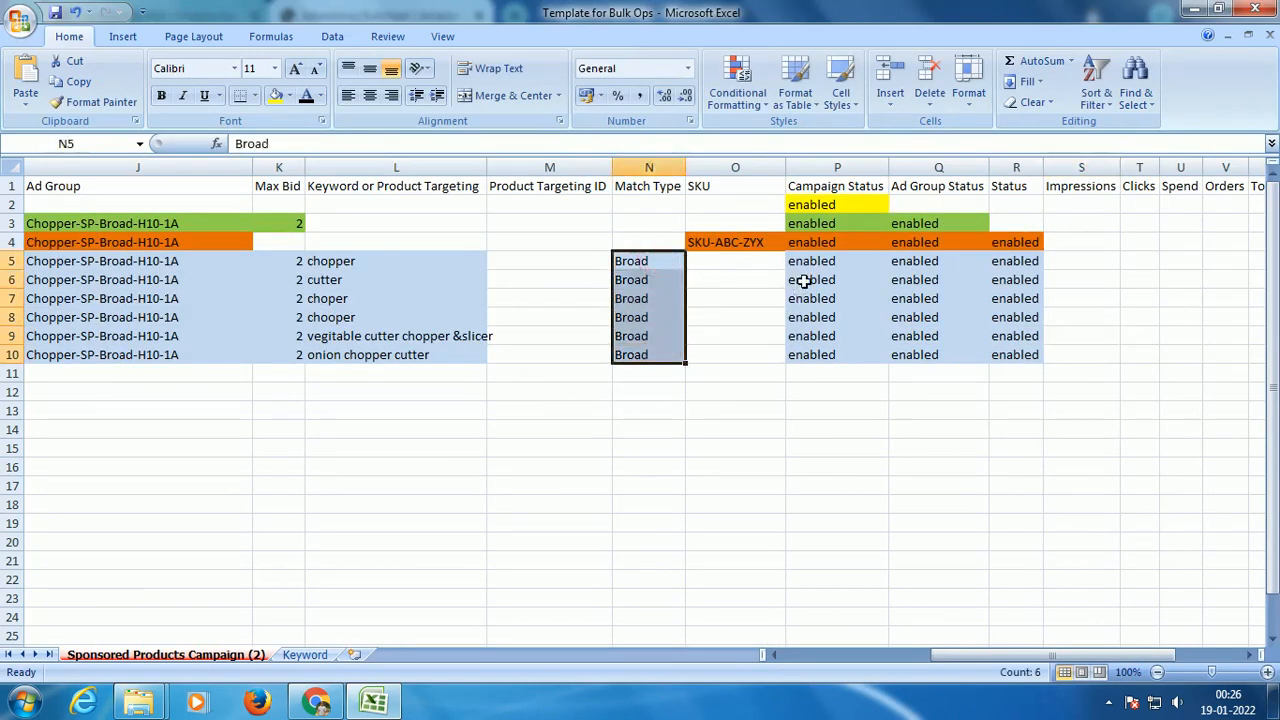
pyautogui.moveTo(812, 258); pyautogui.dragTo(1000, 349)
pyautogui.moveTo(1028, 260); pyautogui.dragTo(1040, 349)
pyautogui.click(1072, 334)
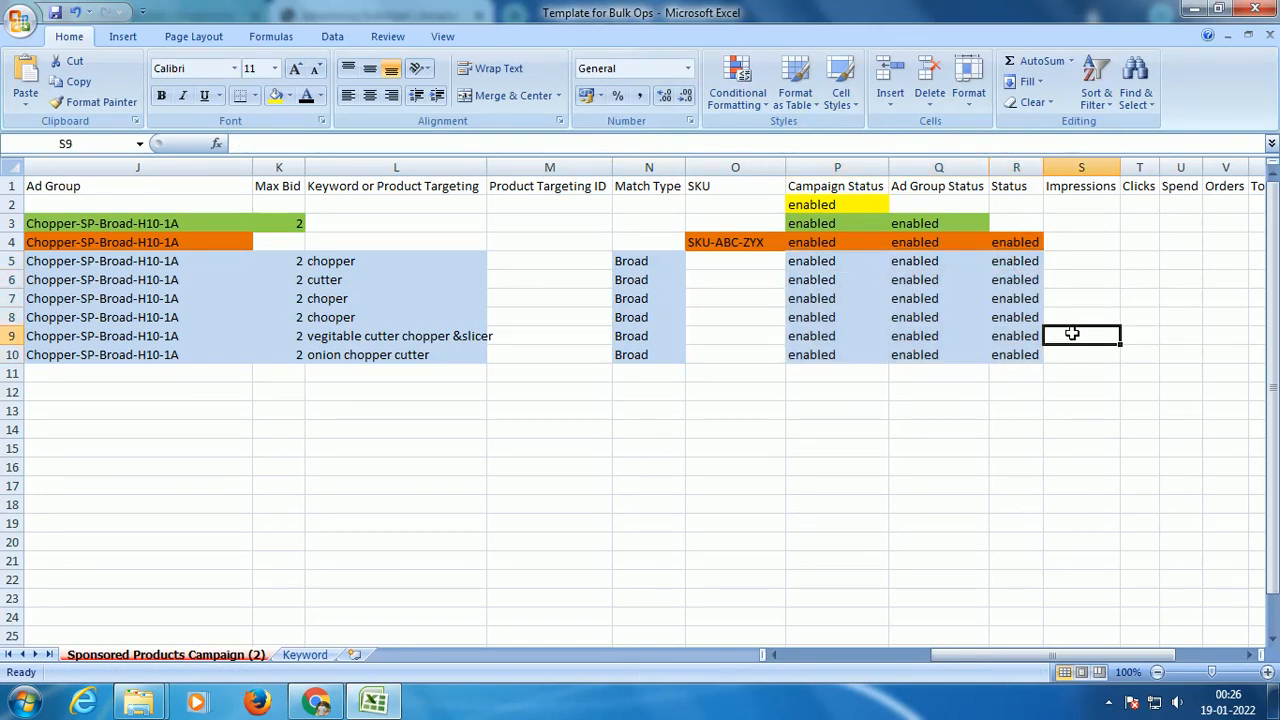
# Return to the start of the rows and review the Record Type structure from the keyword rows up to the campaign and adgroup rows.
pyautogui.press('Left')
pyautogui.press('Left')
pyautogui.press('Left')
pyautogui.press('Home')
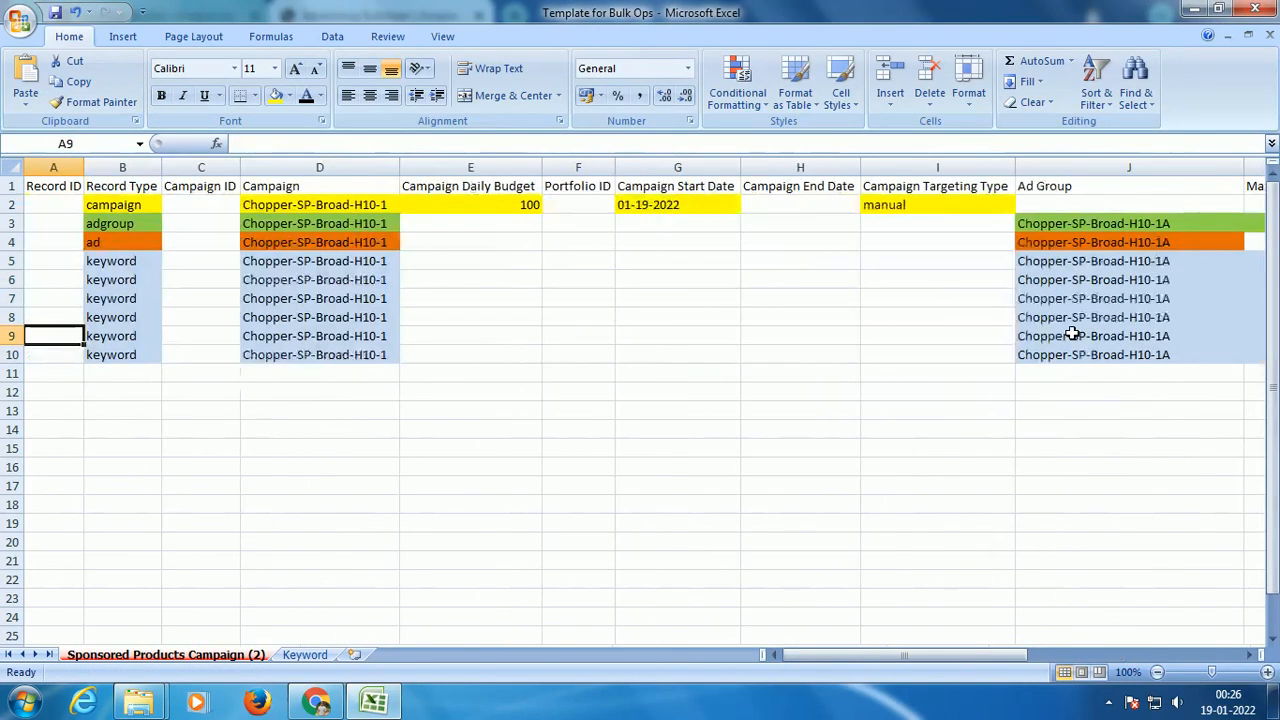
pyautogui.press('Up')
pyautogui.press('Up')
pyautogui.press('Up')
pyautogui.press('Up')
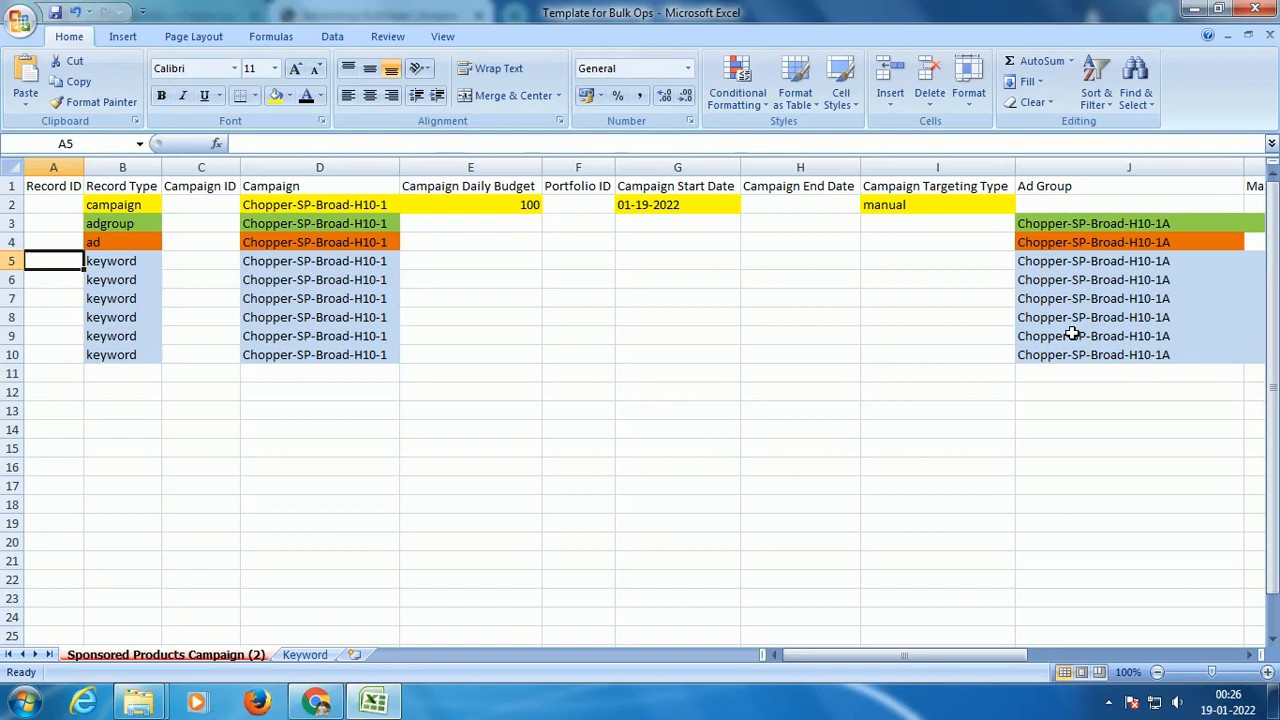
pyautogui.press('Up')
pyautogui.press('Up')
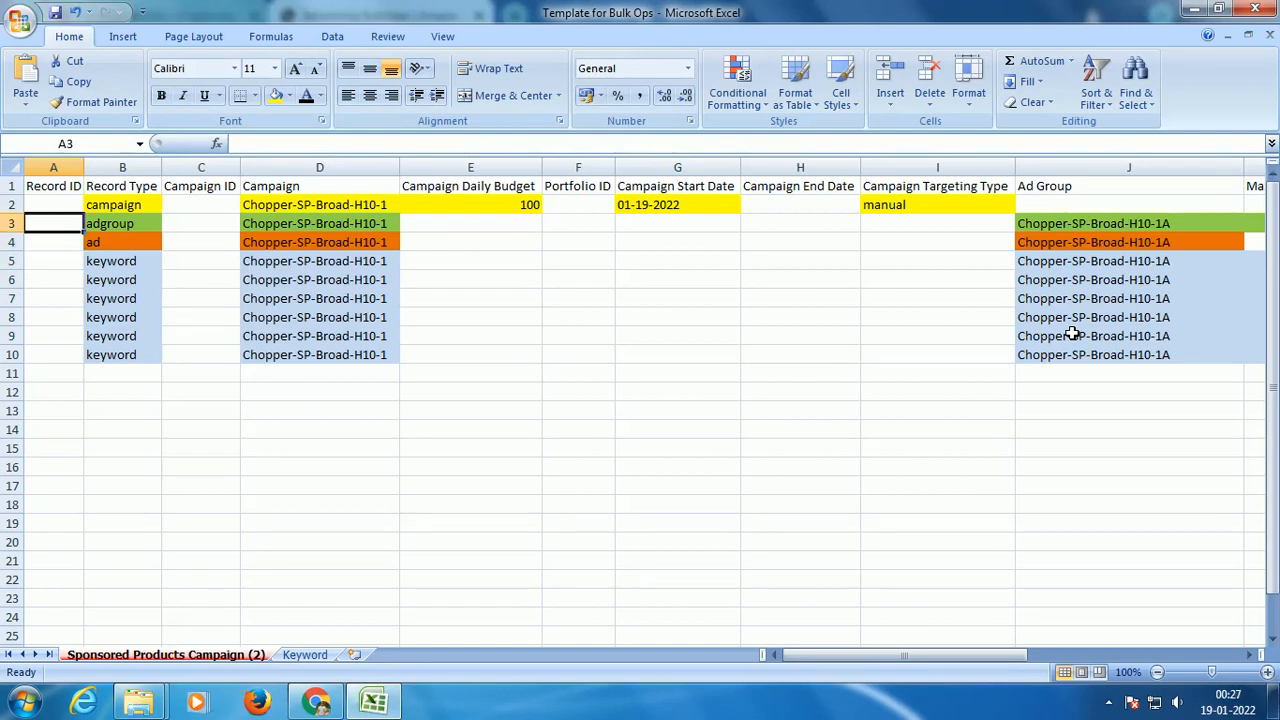
pyautogui.press('Up')
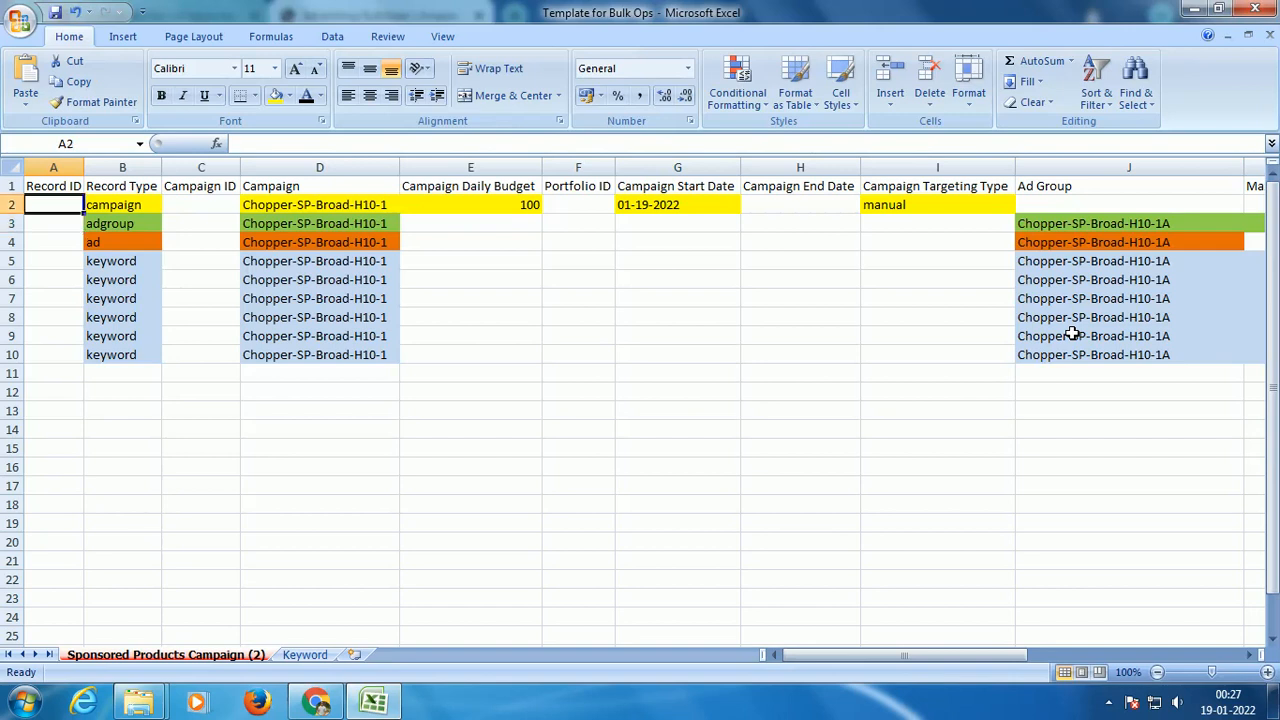
pyautogui.press('Right')
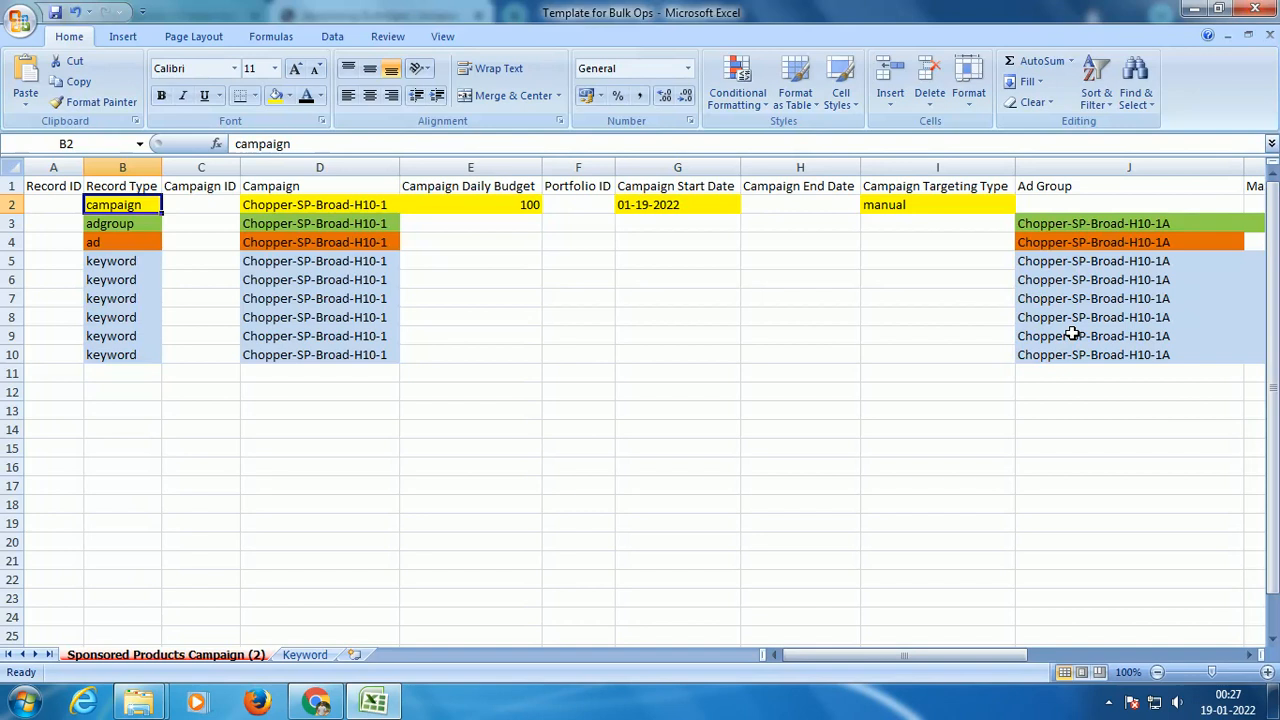
pyautogui.press('Down')
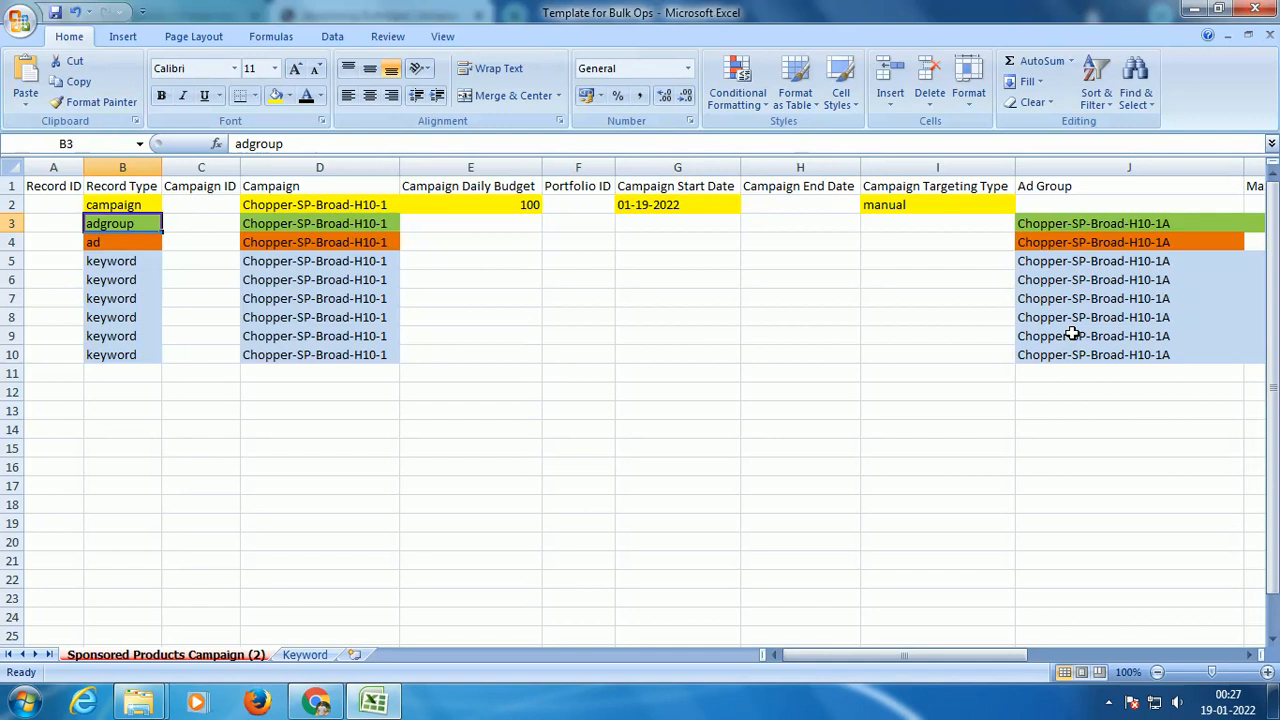
# Copy the adgroup, ad and keyword rows 3 to 10 into a second block starting at row 12.
pyautogui.moveTo(12, 223); pyautogui.dragTo(8, 352)
pyautogui.hotkey('ctrl', 'c')
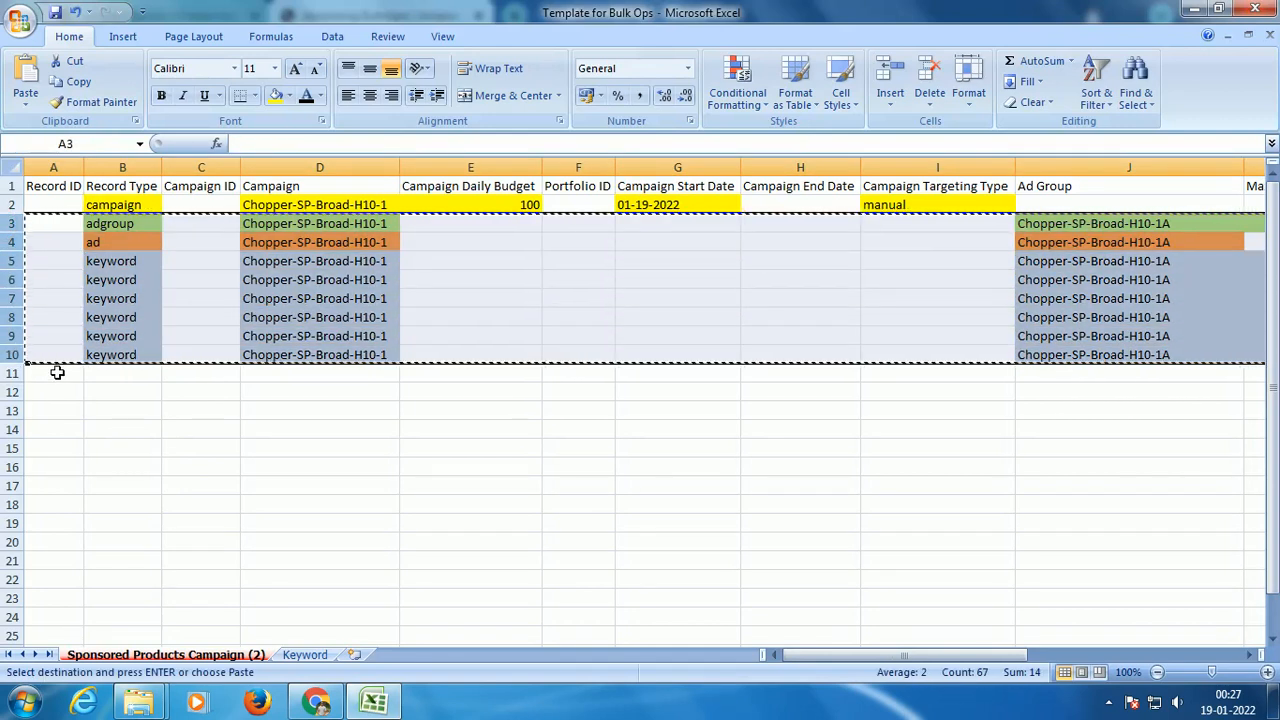
pyautogui.click(54, 391)
pyautogui.hotkey('ctrl', 'v')
pyautogui.press('Escape')
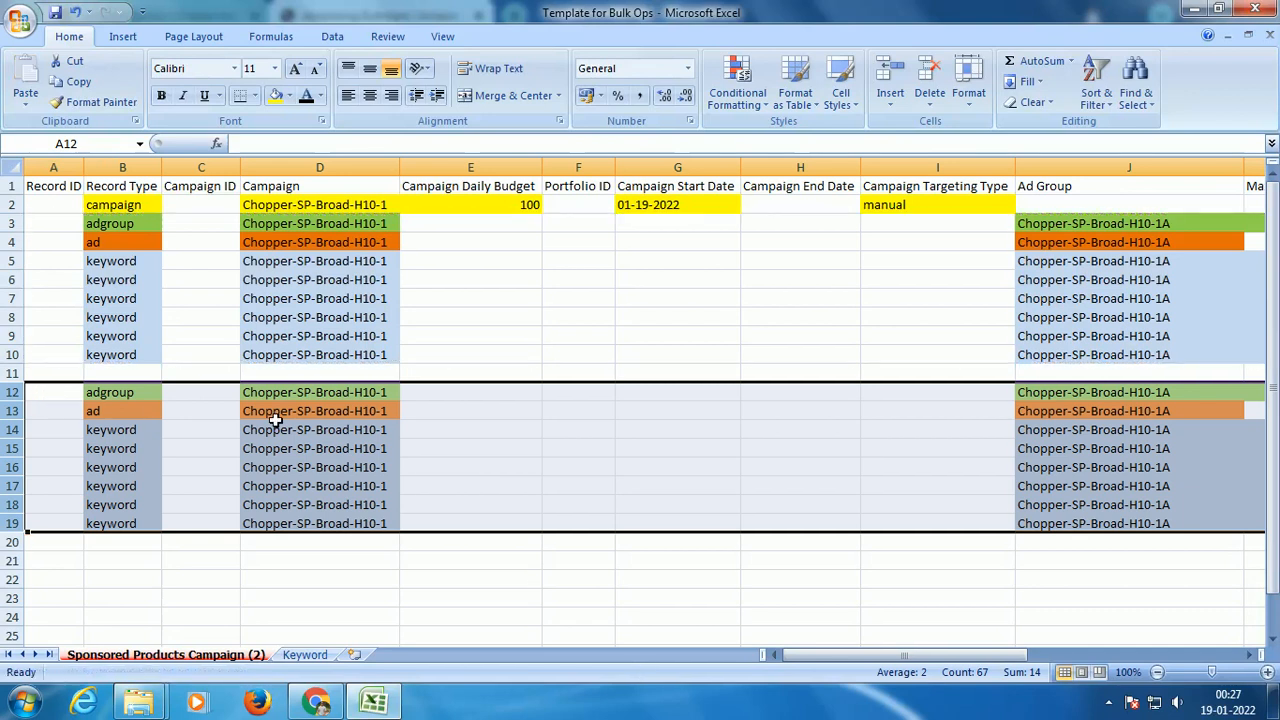
# Review the copied block's Campaign entries in D12:D19 and the cells across row 12 up to the Ad Group column.
pyautogui.moveTo(320, 392); pyautogui.dragTo(328, 519)
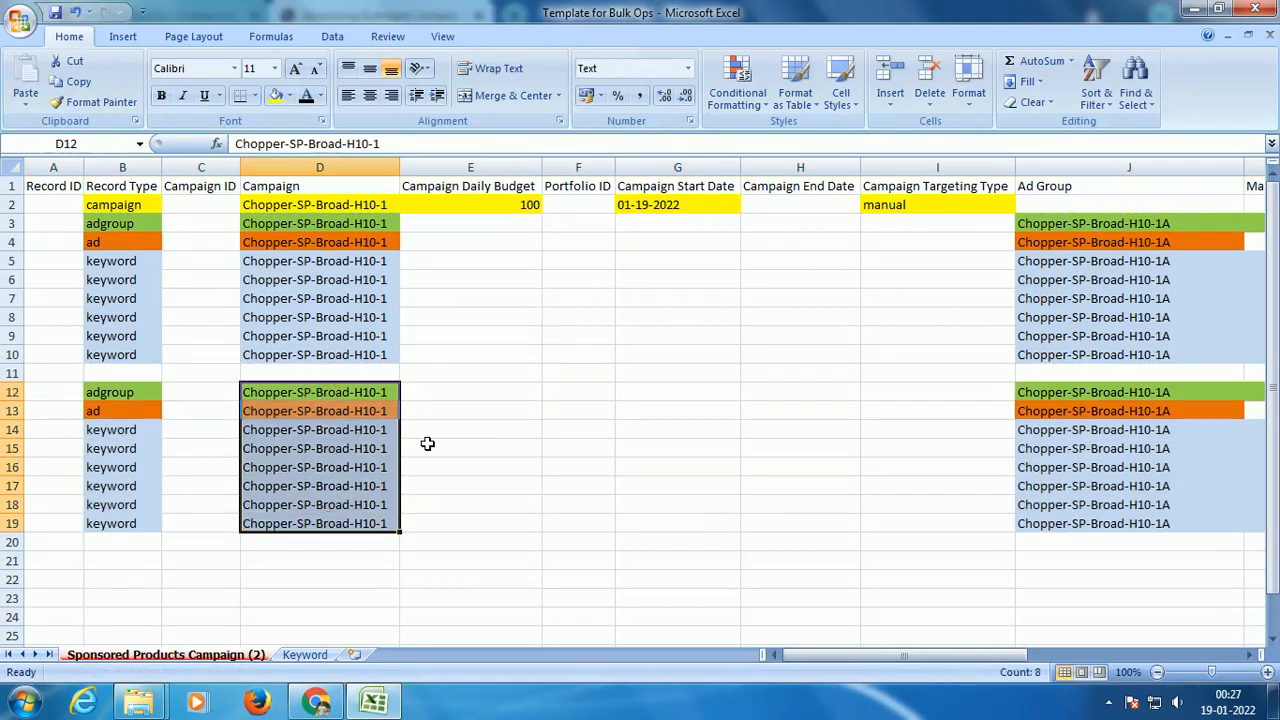
pyautogui.click(488, 390)
pyautogui.press('Right')
pyautogui.press('Right')
pyautogui.press('Right')
pyautogui.press('Right')
pyautogui.press('Right')
pyautogui.press('Right')
pyautogui.press('Right')
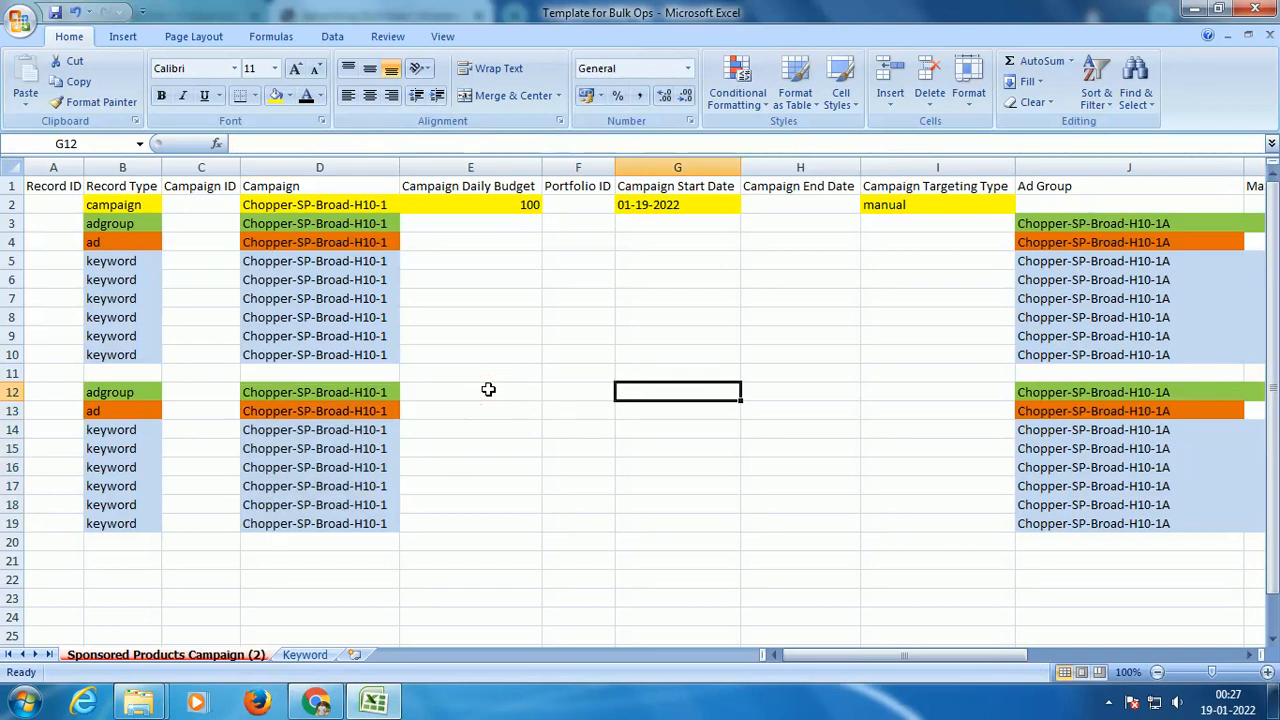
pyautogui.press('Left')
pyautogui.press('Left')
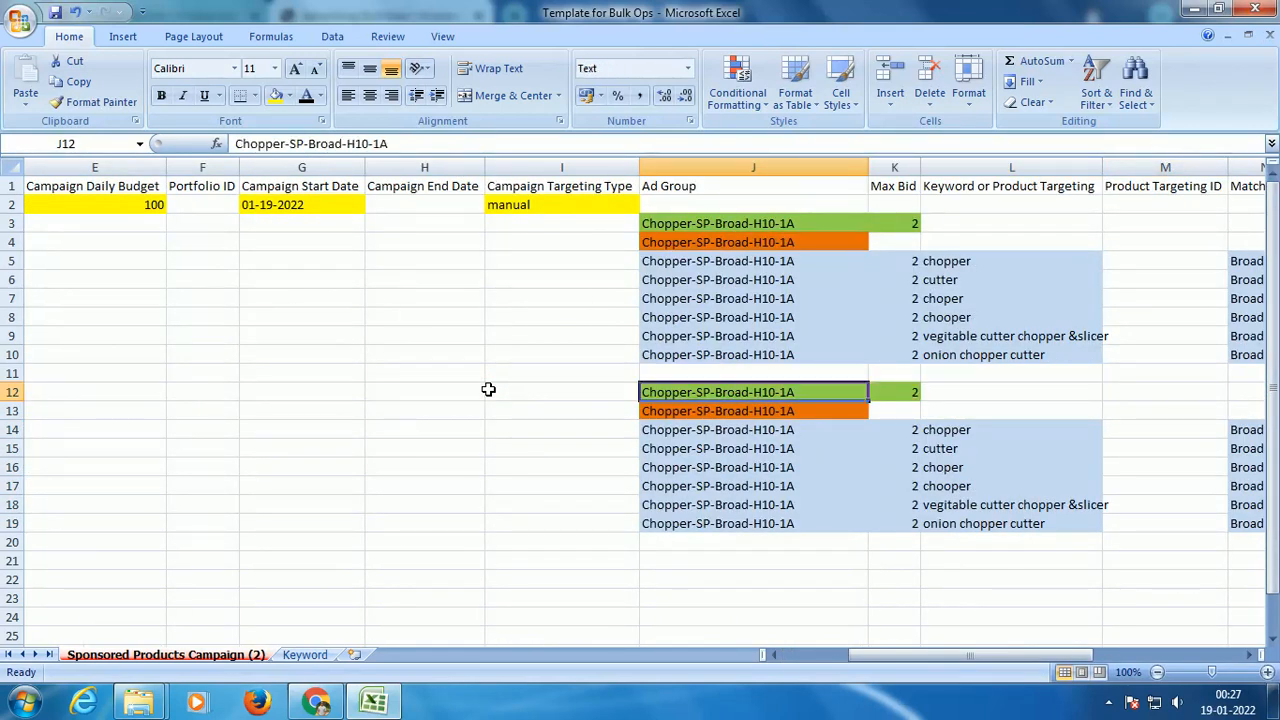
# Rename the ad group in J12 of the second block to Chopper-SP-Broad-H10-1B.
pyautogui.doubleClick(808, 224)
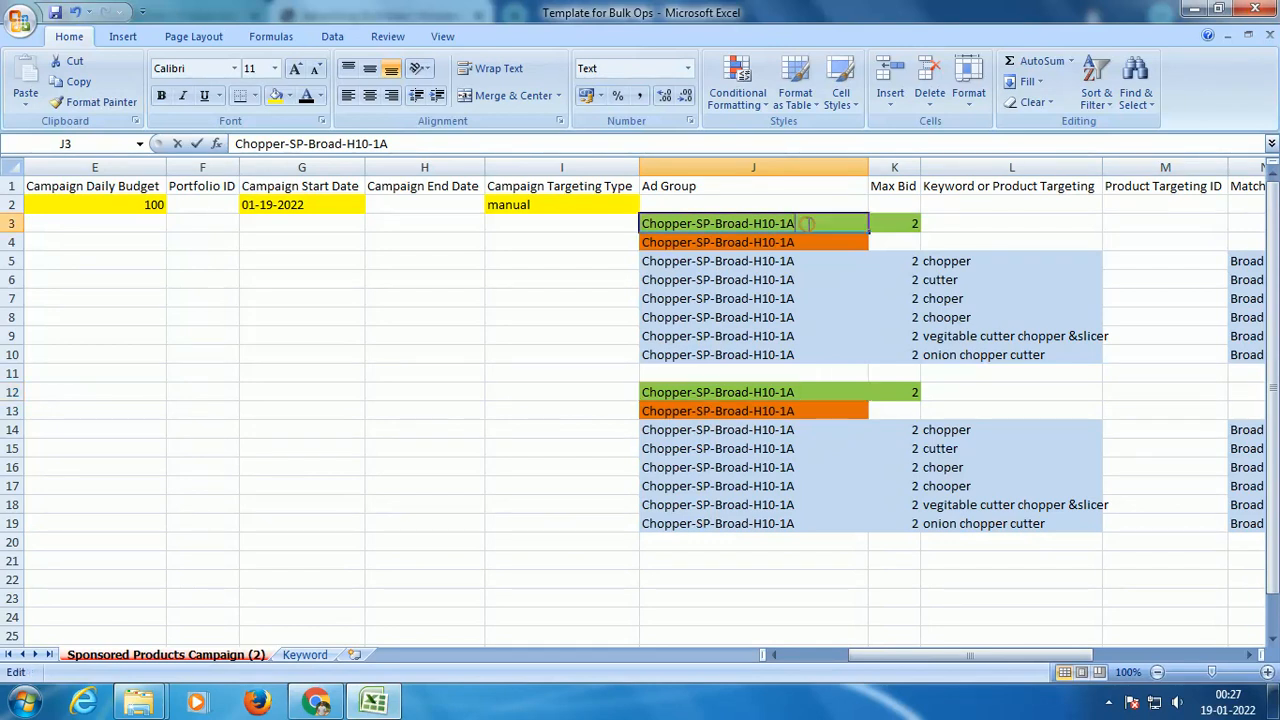
pyautogui.click(778, 465)
pyautogui.doubleClick(796, 392)
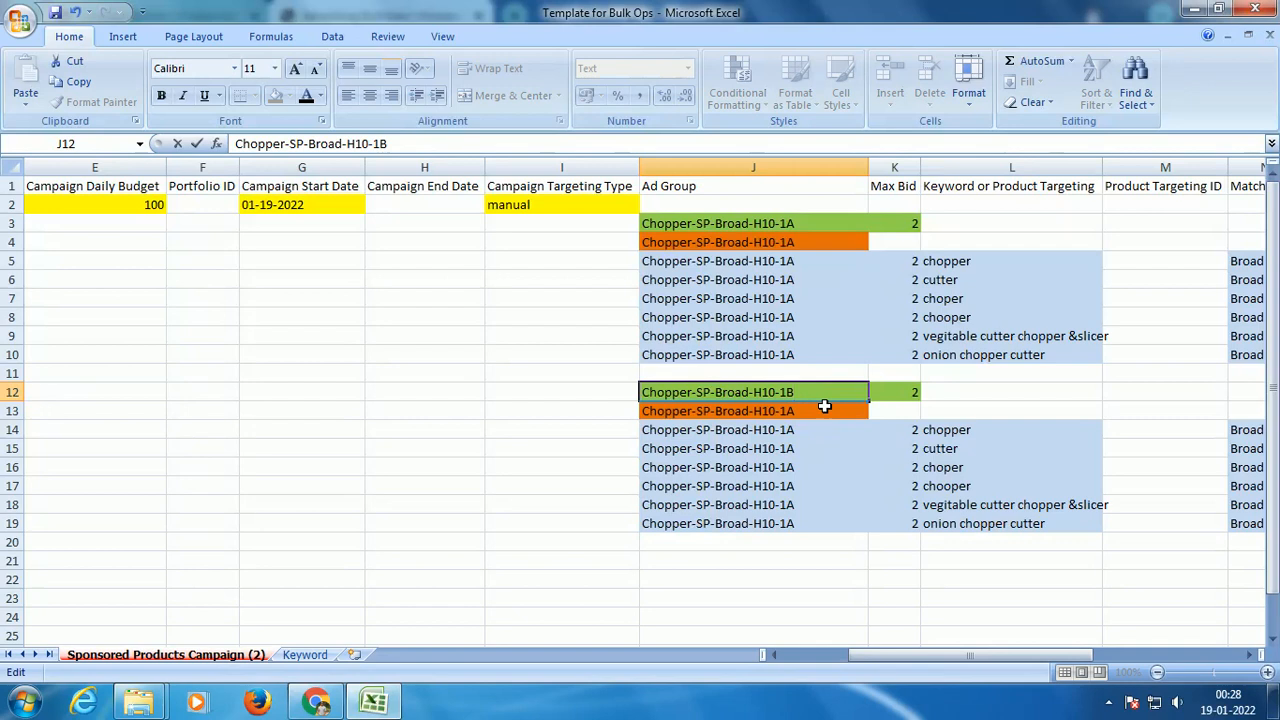
pyautogui.press('Return')
pyautogui.press('Up')
pyautogui.press('Down')
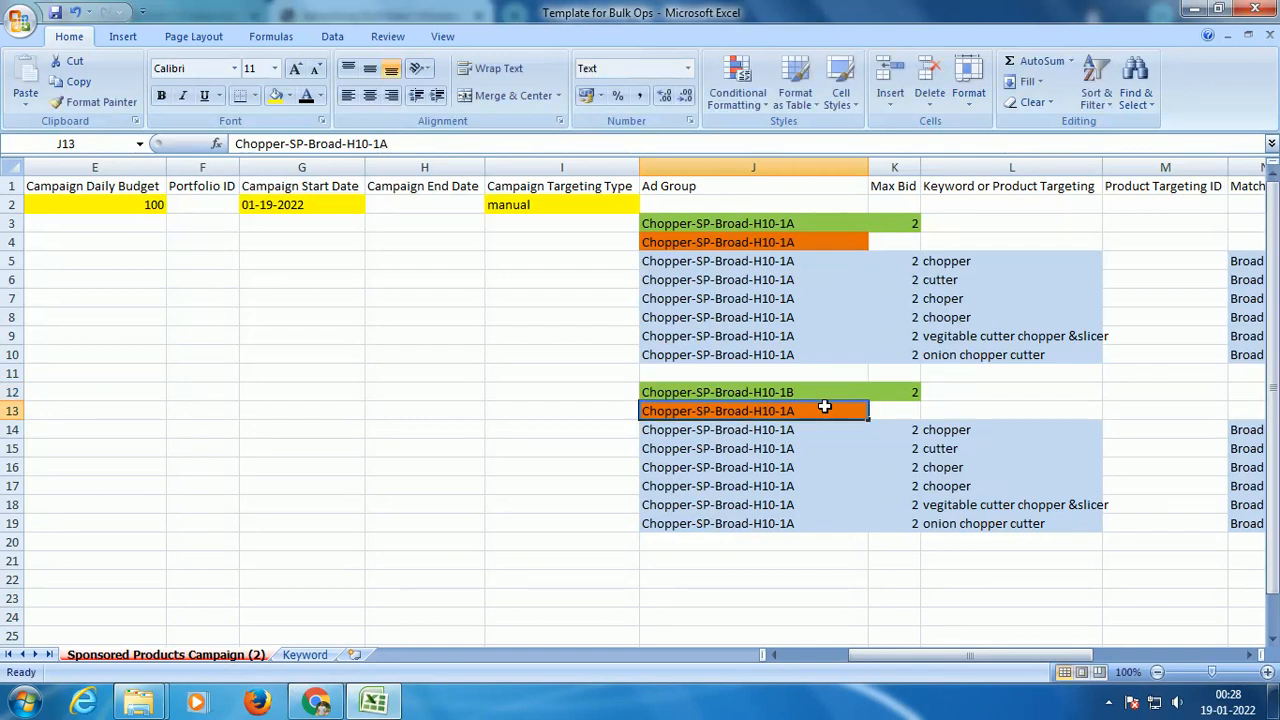
# Try filling the ad group name from J12 down through J19, and undo the fill.
pyautogui.moveTo(806, 397); pyautogui.dragTo(804, 518)
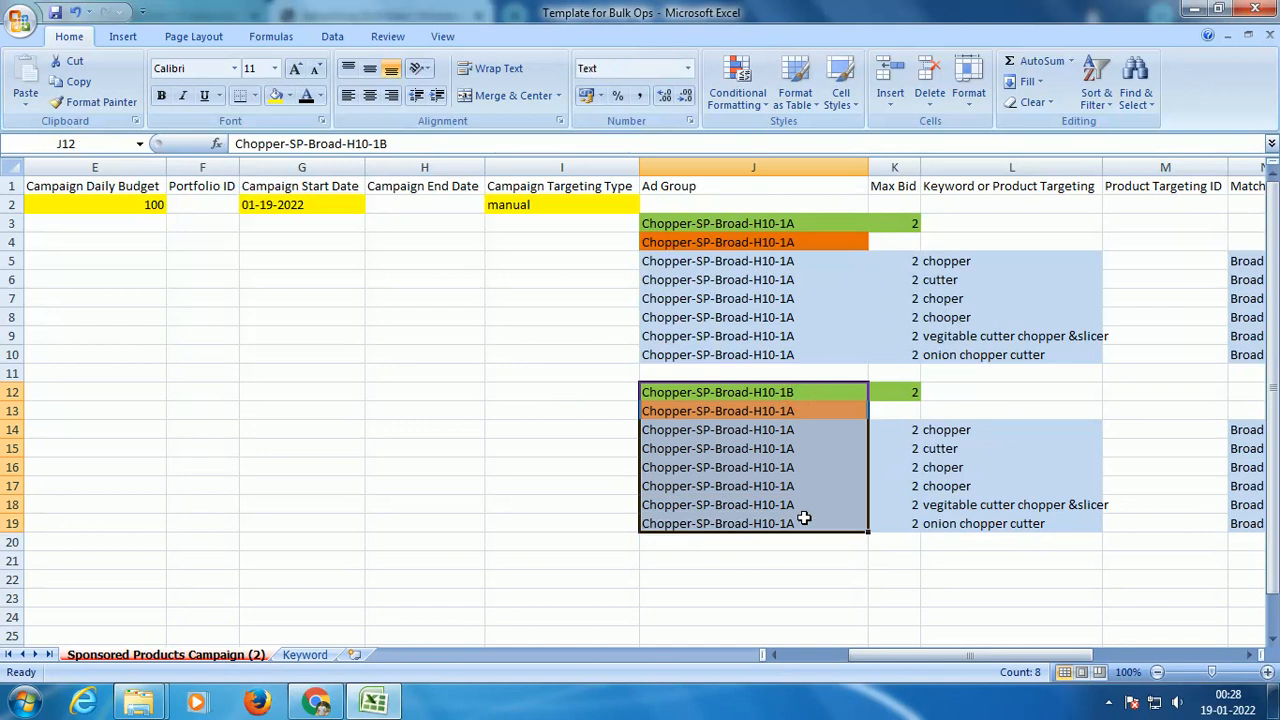
pyautogui.hotkey('ctrl', 'd')
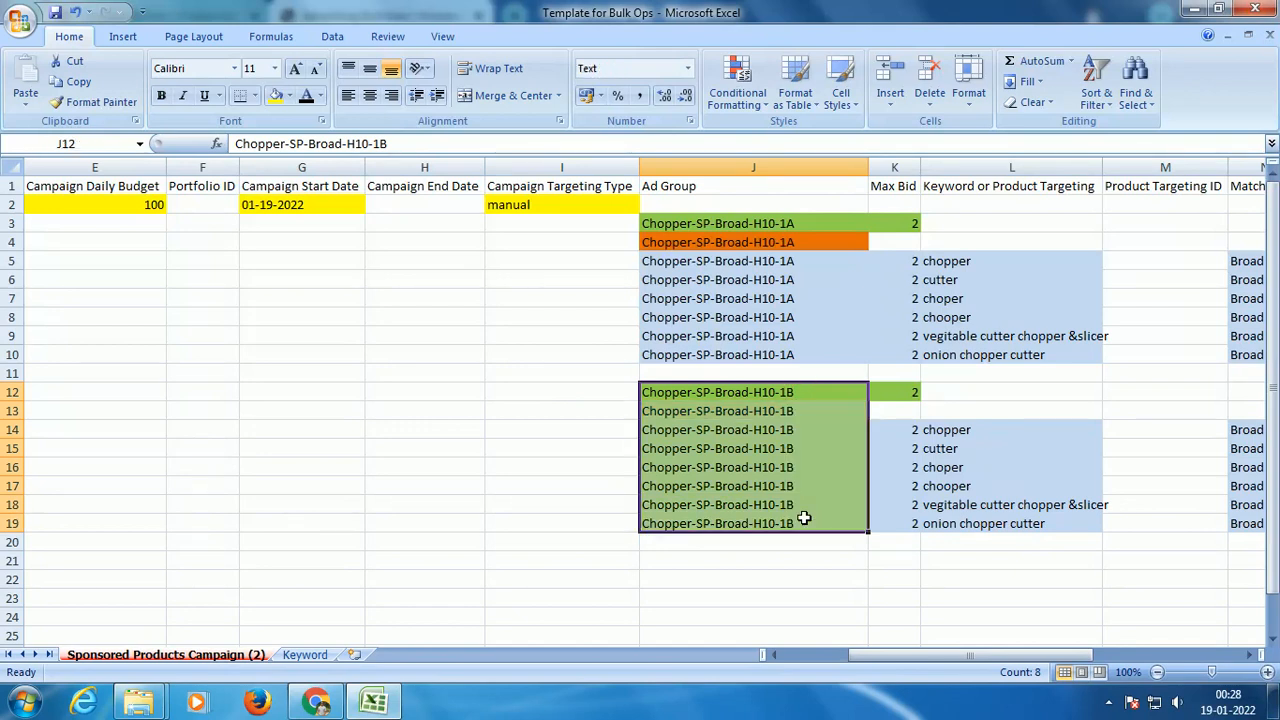
pyautogui.hotkey('ctrl', 'z')
# Try replacing every A with B in the Ad Group names in J12:J19, and undo the replacement.
pyautogui.hotkey('ctrl', 'f')
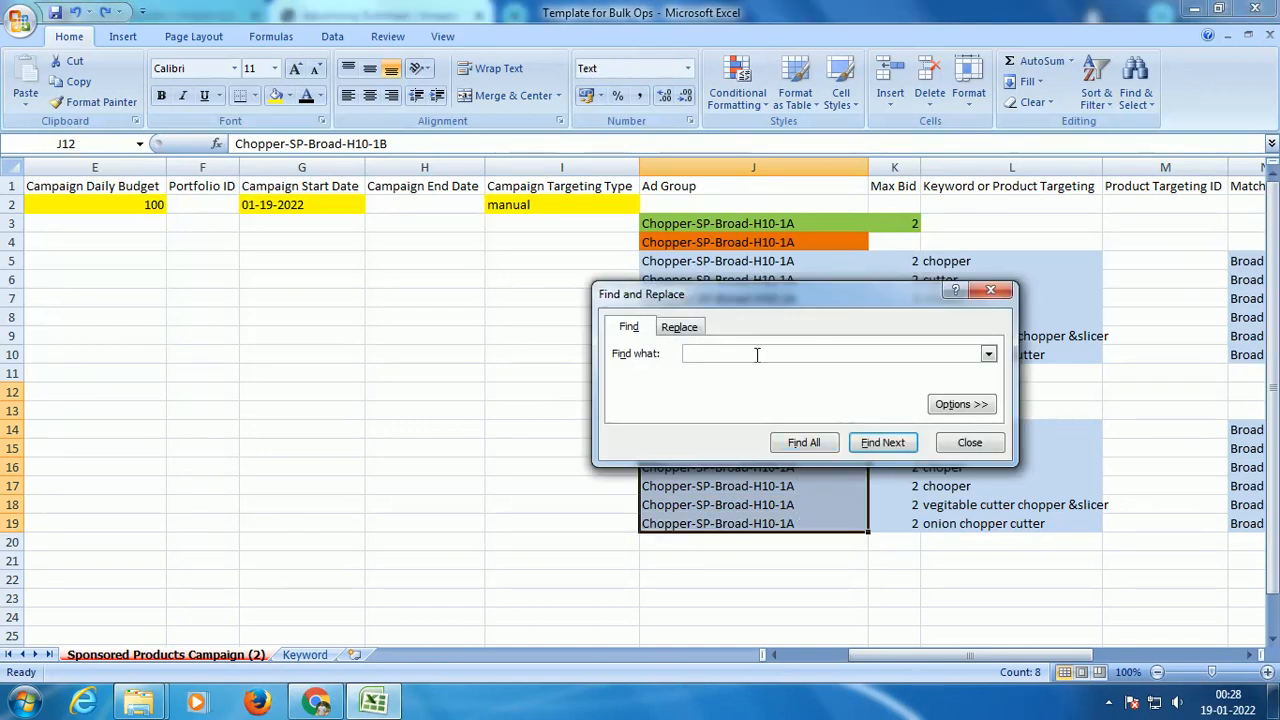
pyautogui.click(680, 327)
pyautogui.click(700, 357)
pyautogui.write('A')
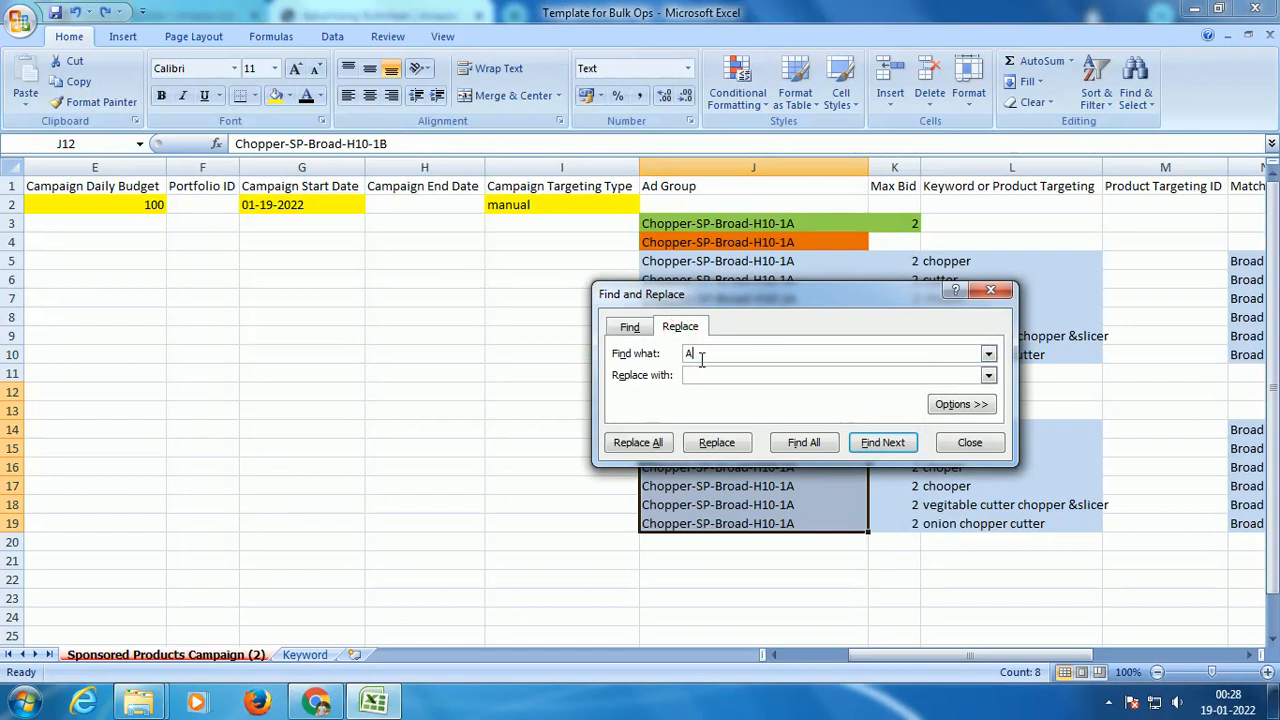
pyautogui.write('B')
pyautogui.click(650, 443)
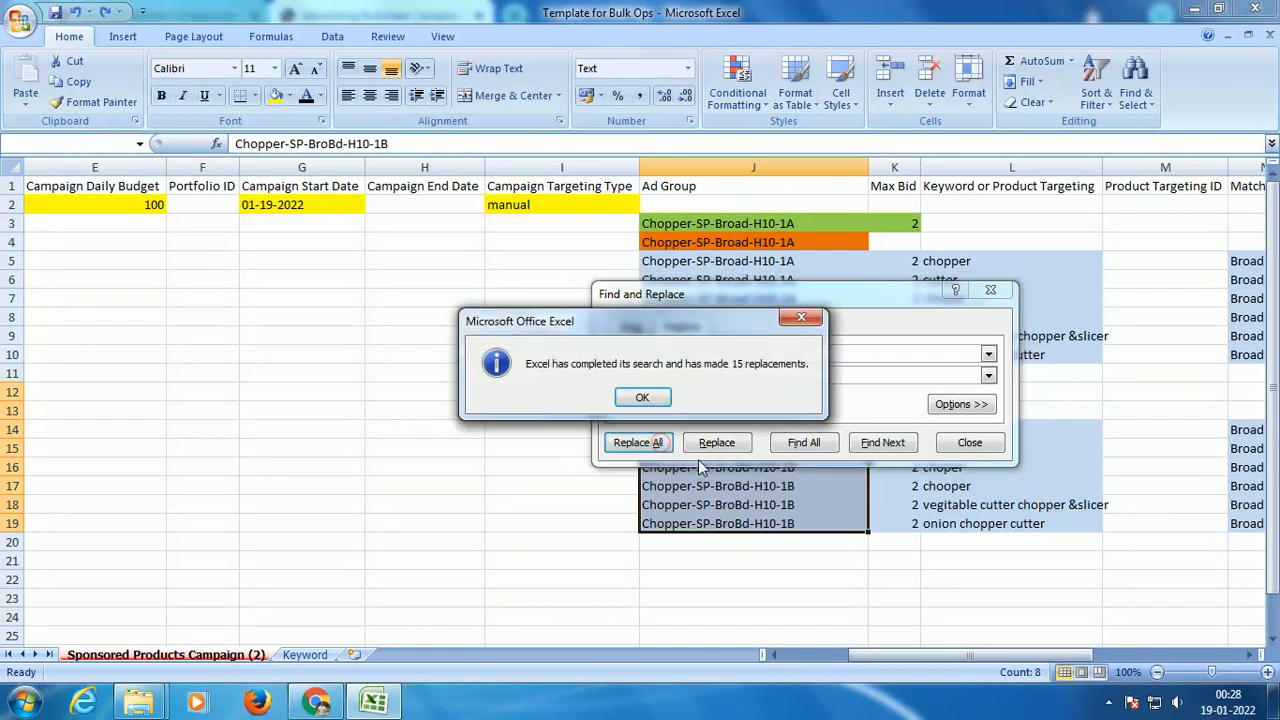
pyautogui.click(655, 396)
pyautogui.click(985, 292)
pyautogui.click(810, 430)
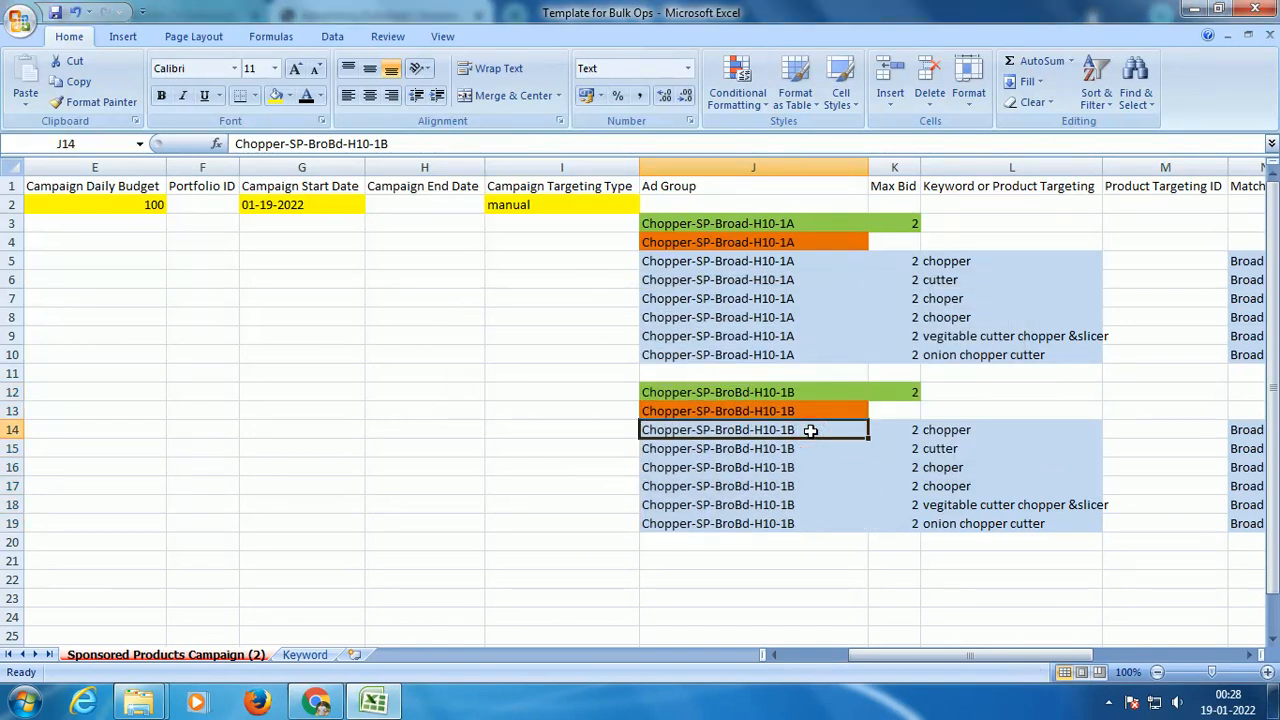
pyautogui.hotkey('ctrl', 'z')
# Change the ad group names in J13 and J14 to Chopper-SP-Broad-H10-1B.
pyautogui.click(810, 394)
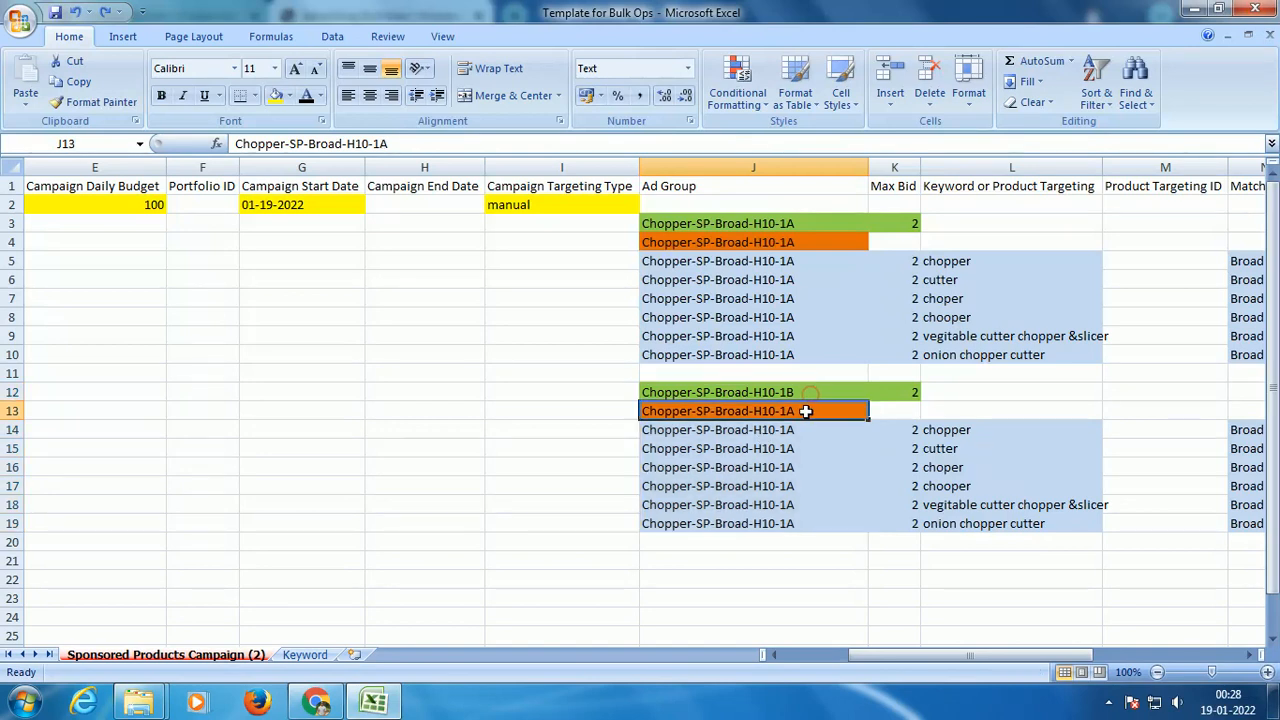
pyautogui.doubleClick(808, 411)
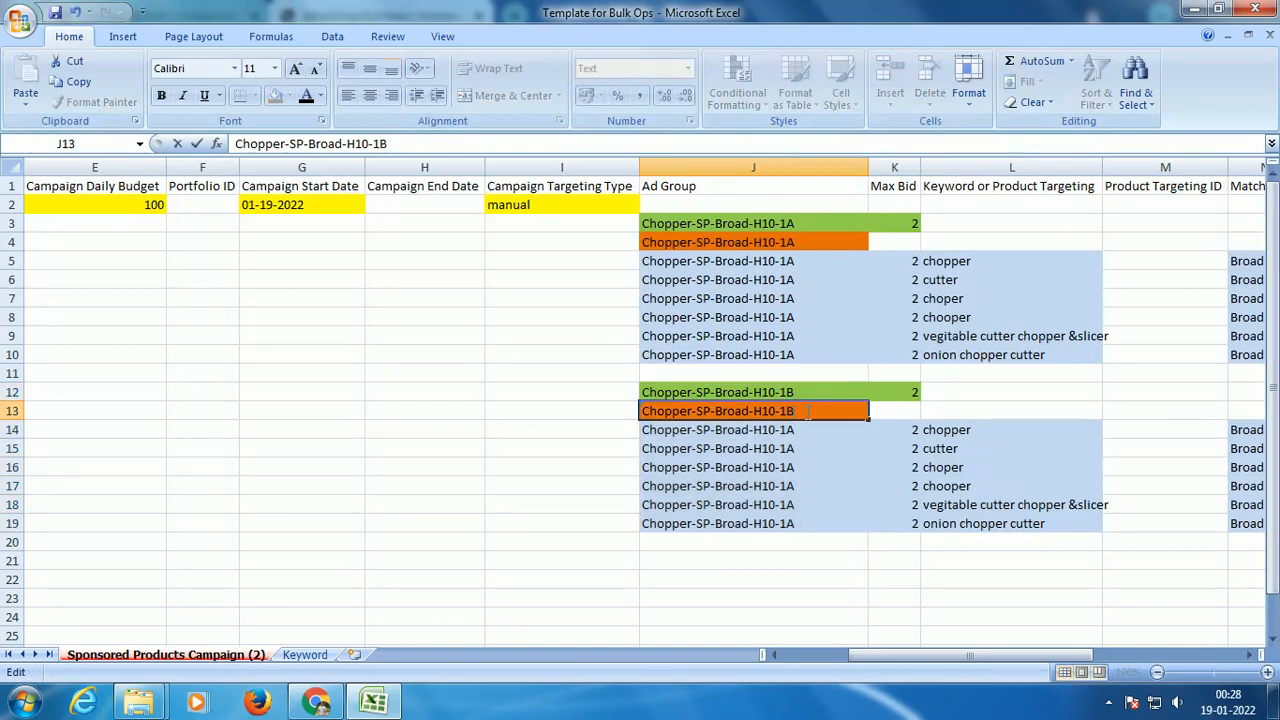
pyautogui.press('Return')
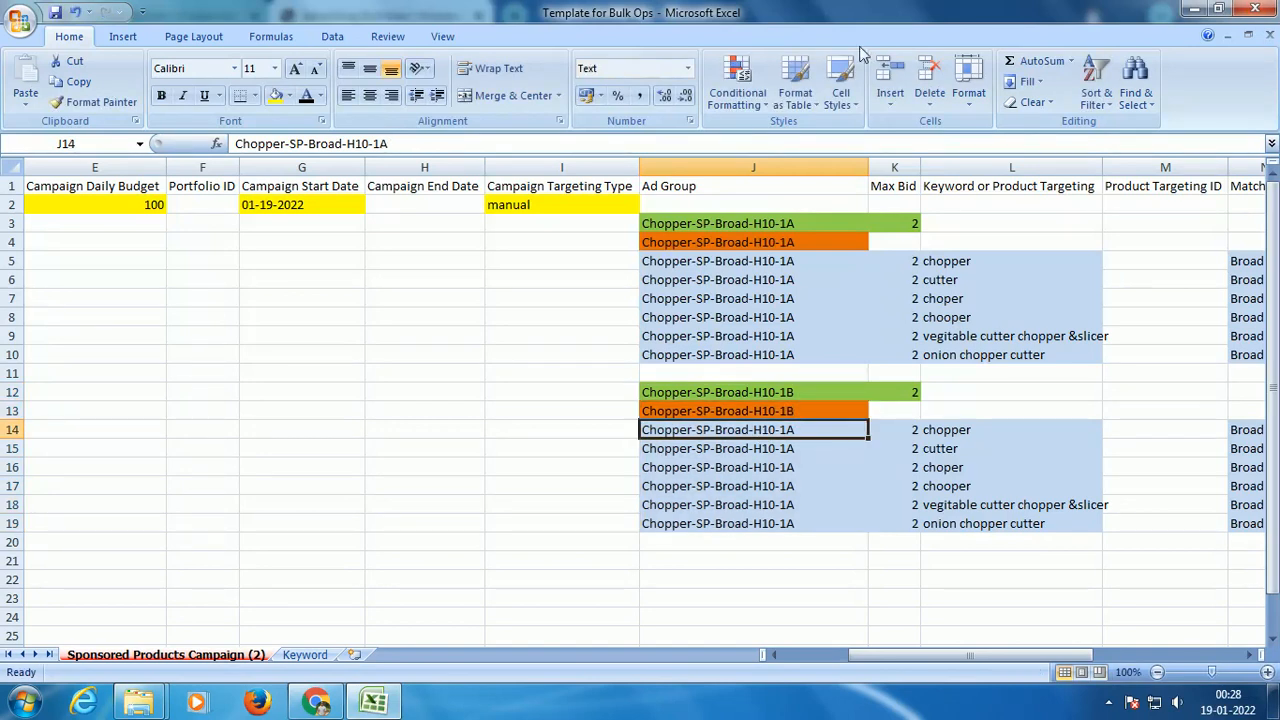
pyautogui.click(610, 143)
pyautogui.press('BackSpace')
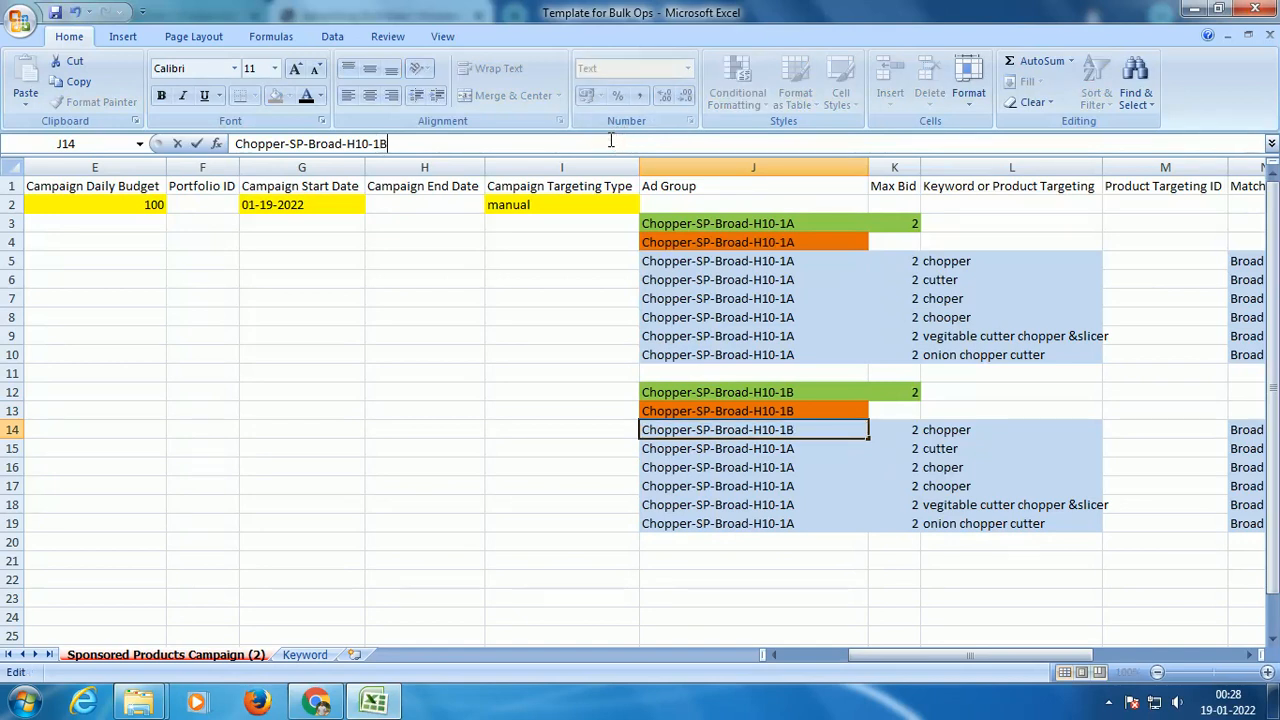
pyautogui.press('Return')
# Copy the ad group name from J14 into the remaining keyword rows J15:J19.
pyautogui.press('Up')
pyautogui.hotkey('ctrl', 'c')
pyautogui.press('Down')
pyautogui.hotkey('ctrl', 'shift', 'Down')
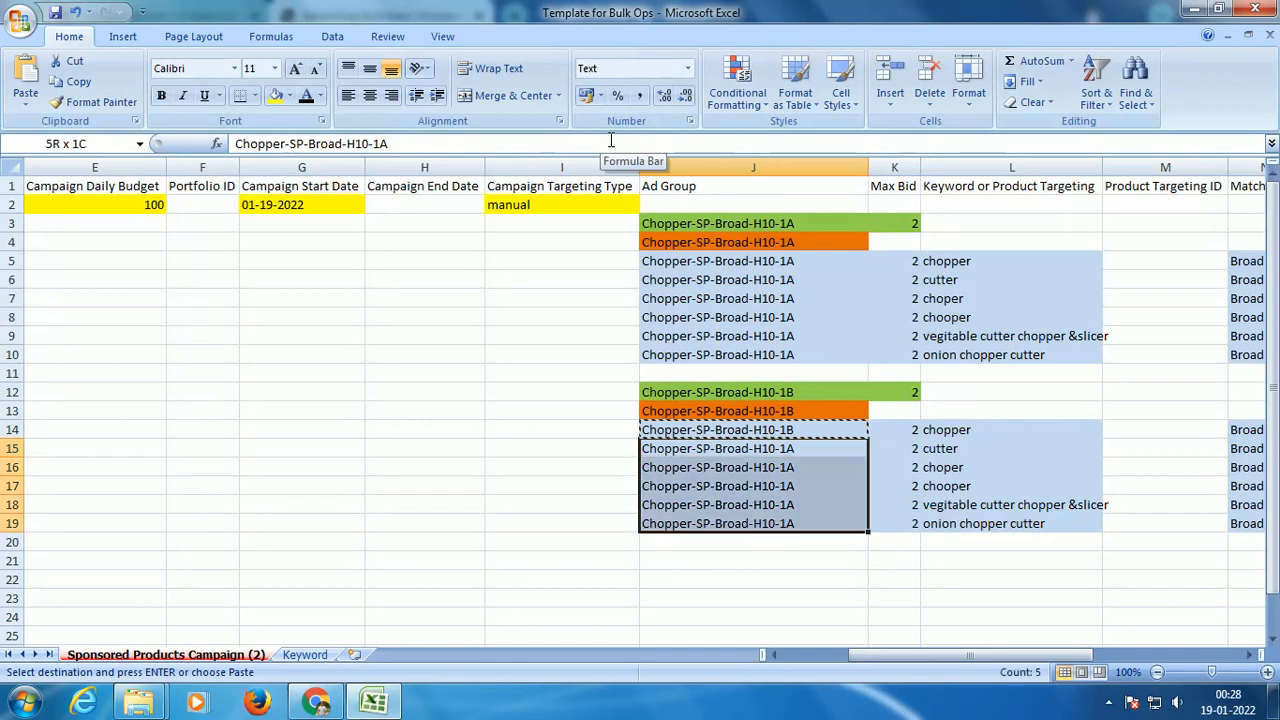
pyautogui.hotkey('ctrl', 'v')
pyautogui.press('Escape')
pyautogui.press('Up')
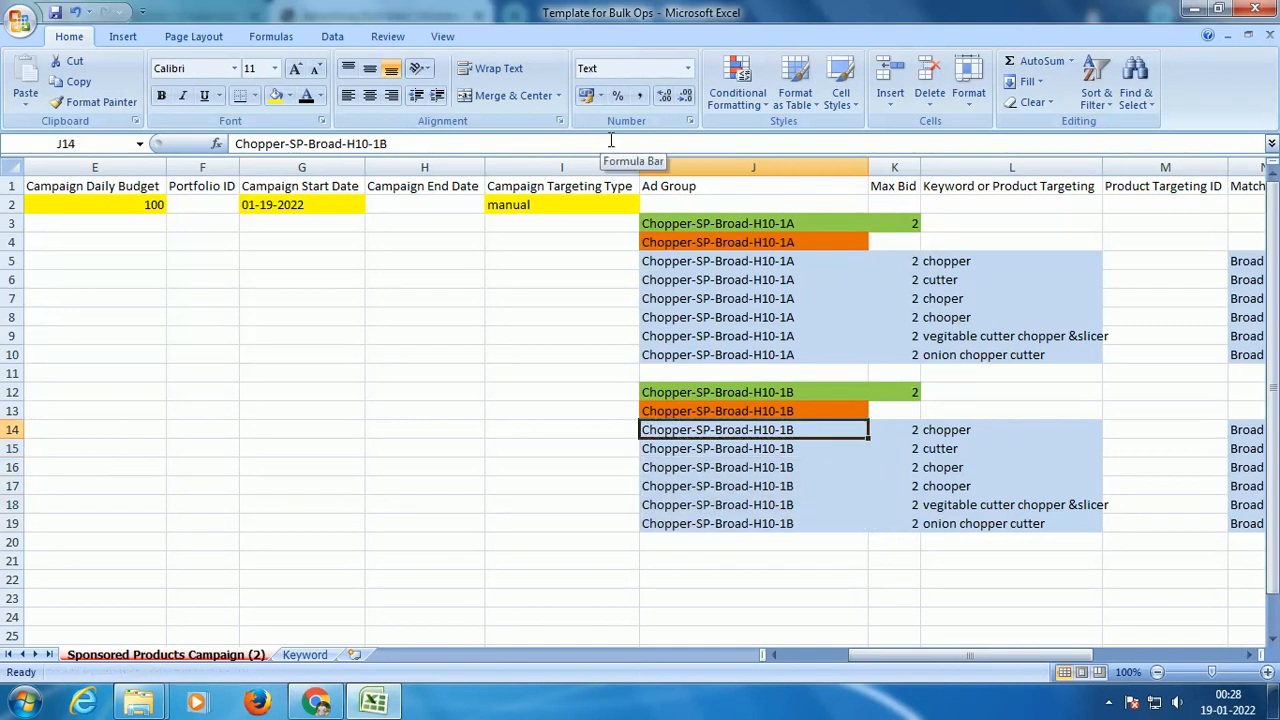
# Review the second block's Max Bid, keyword, Match Type, SKU and Campaign Status columns.
pyautogui.press('Right')
pyautogui.press('Right')
pyautogui.press('Right')
pyautogui.press('Right')
pyautogui.press('Right')
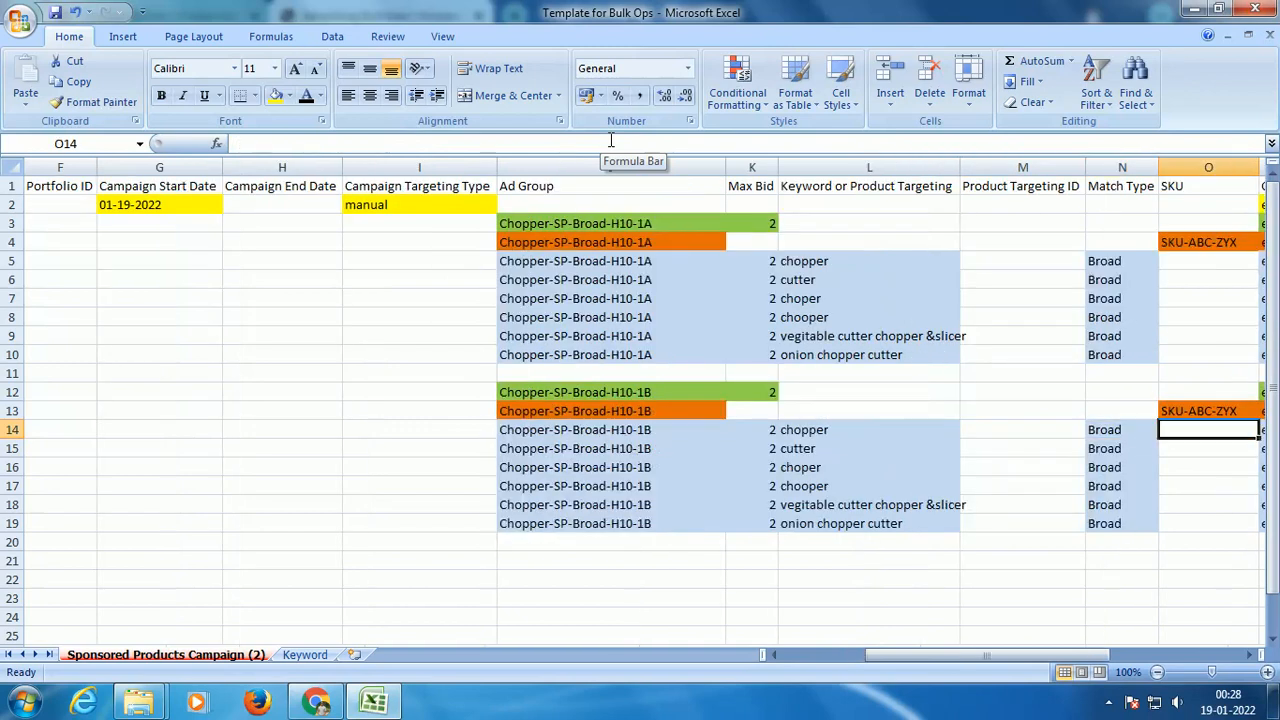
pyautogui.press('Right')
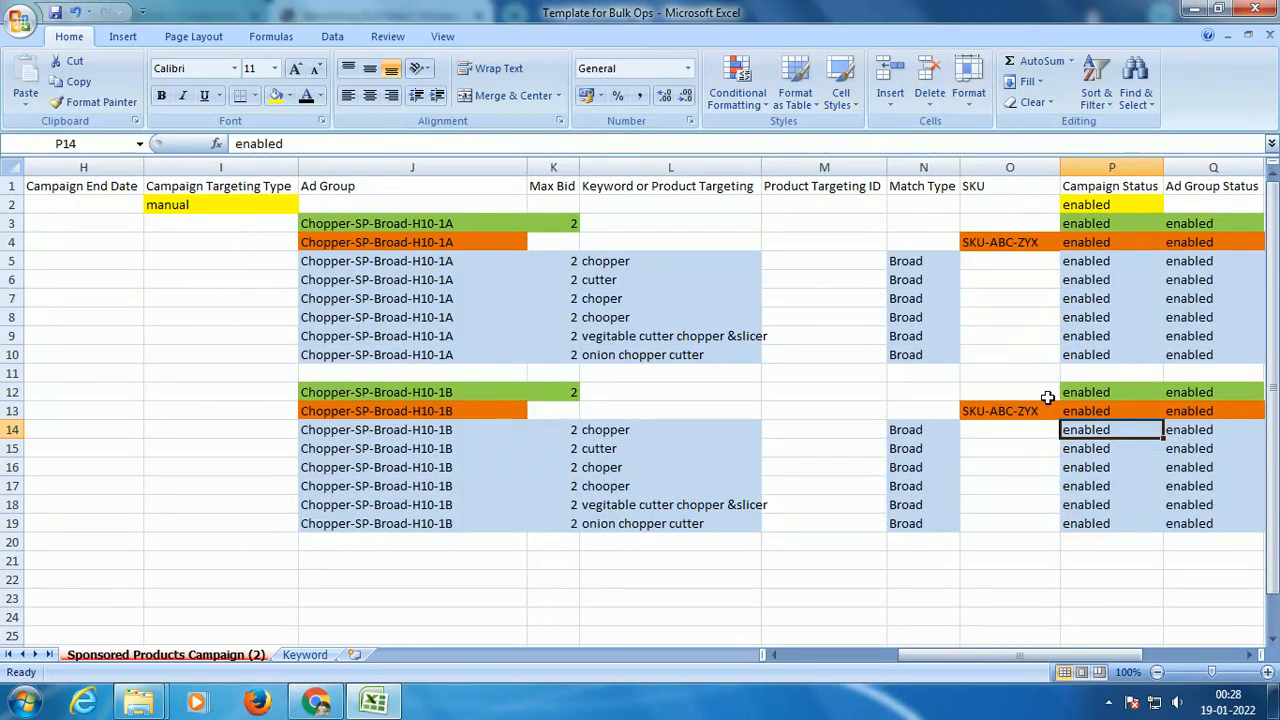
# Check the keyword list on the Keyword sheet against the keyword cells L14:L19 of the second ad group.
pyautogui.click(305, 654)
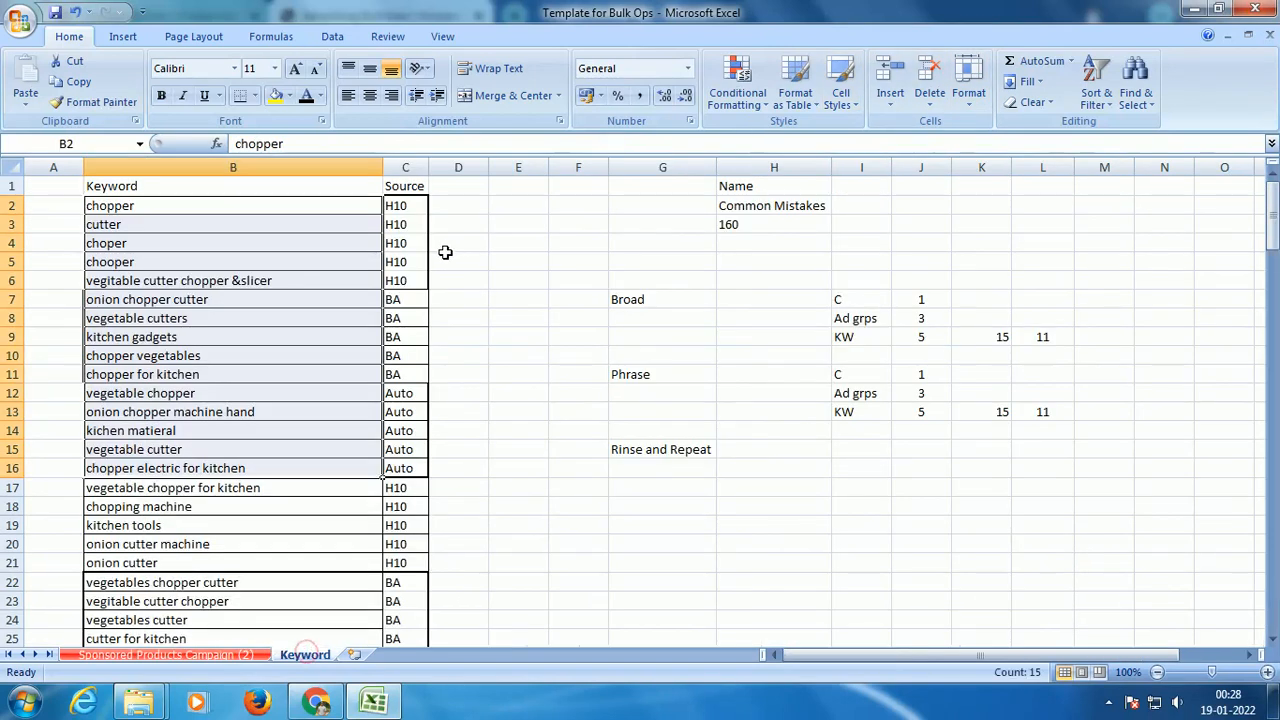
pyautogui.click(287, 213)
pyautogui.click(218, 654)
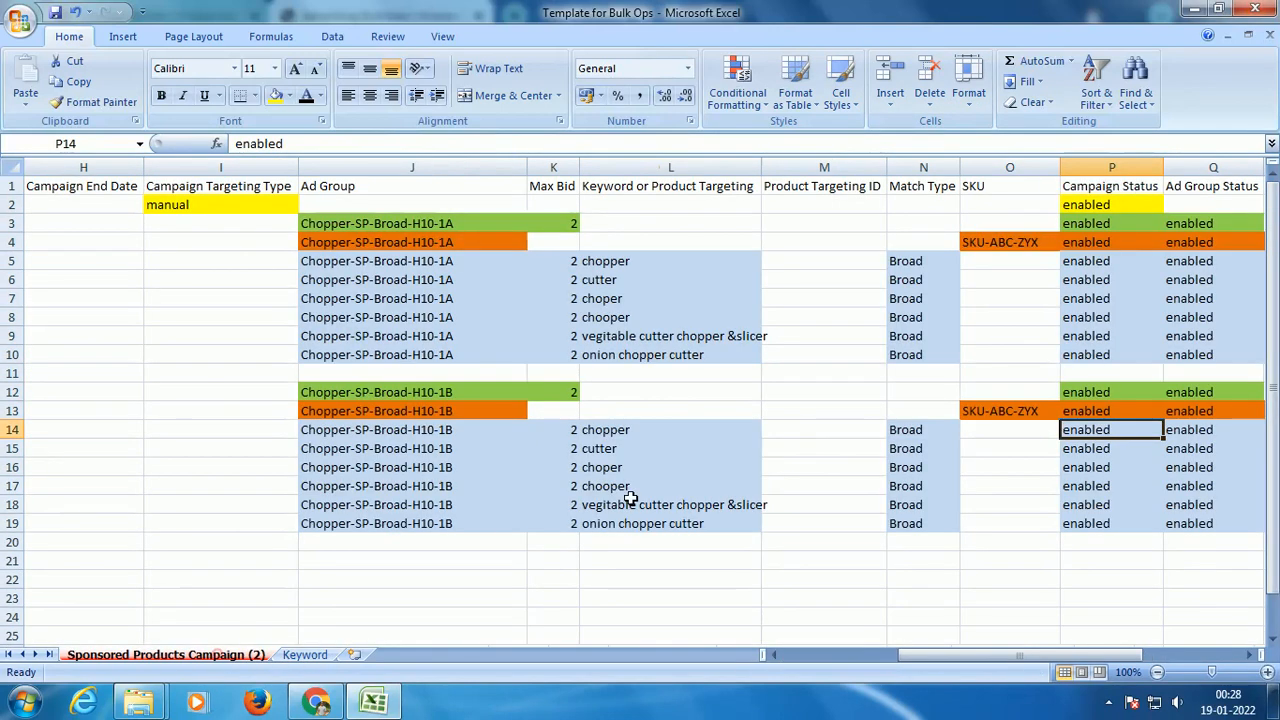
pyautogui.moveTo(694, 431); pyautogui.dragTo(677, 526)
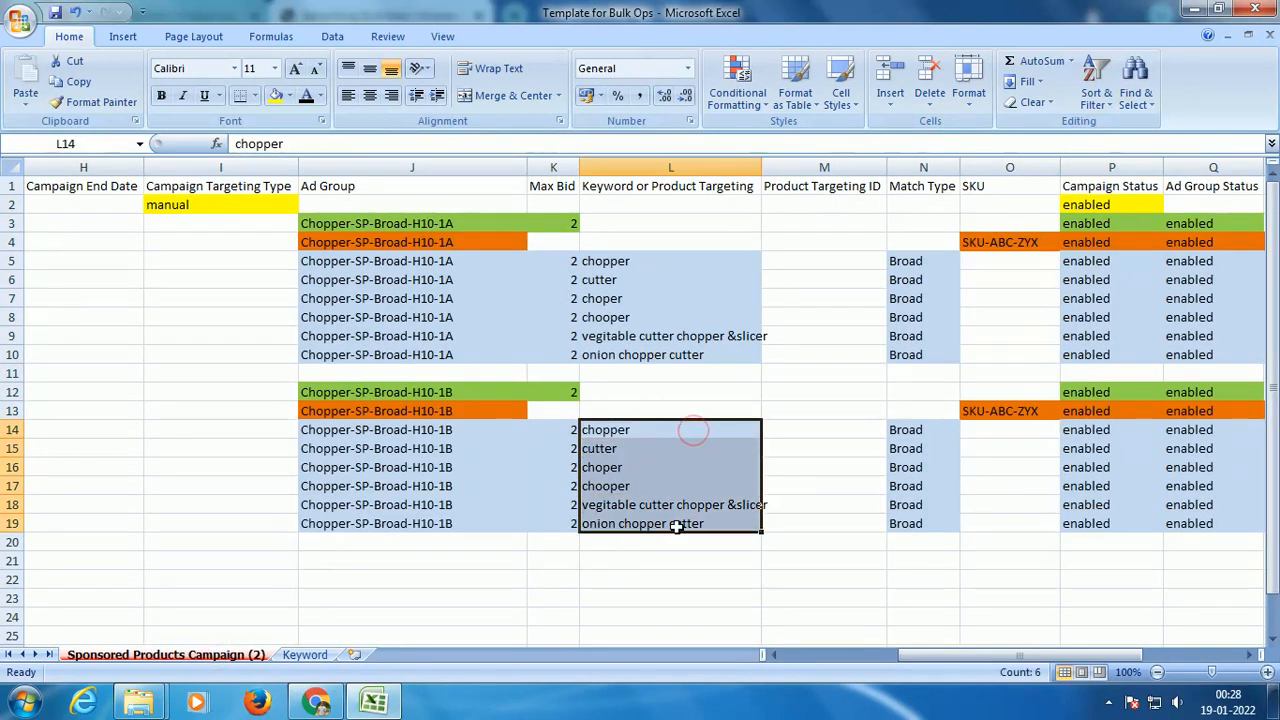
# Open the row options for blank row 11 between the two ad group blocks and dismiss them.
pyautogui.moveTo(930, 660); pyautogui.dragTo(806, 658)
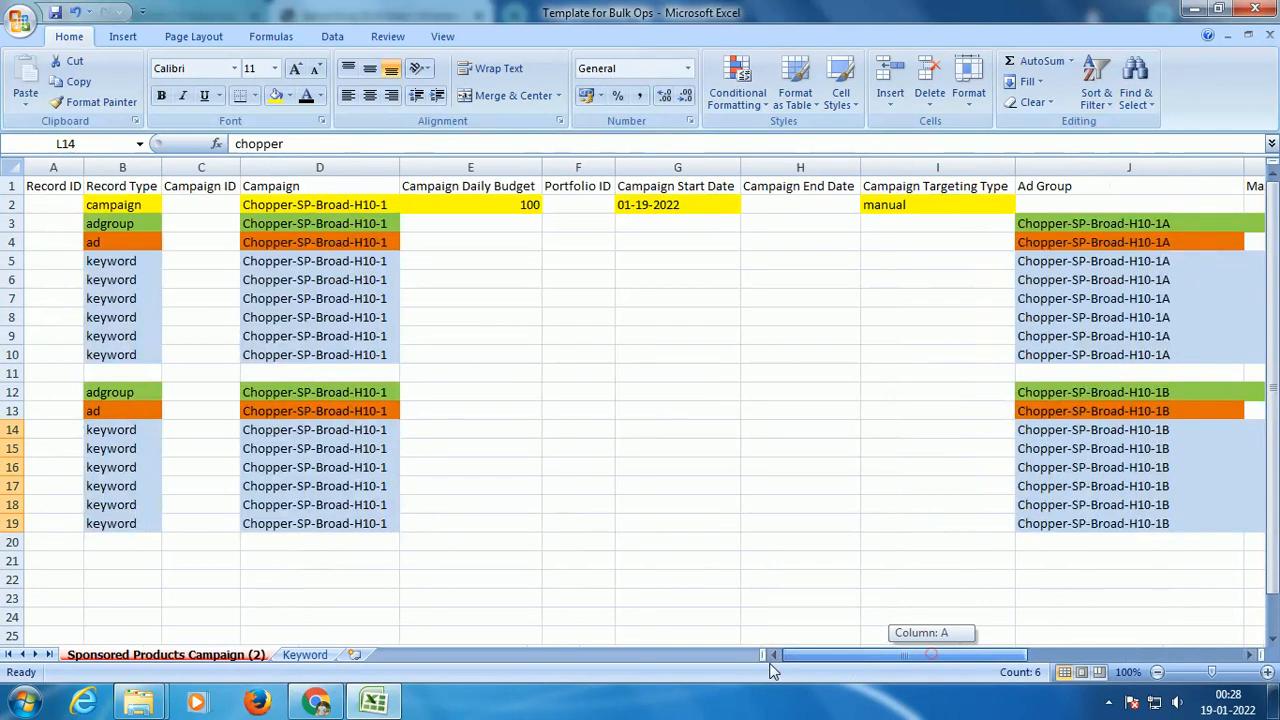
pyautogui.click(22, 374)
pyautogui.rightClick(18, 373)
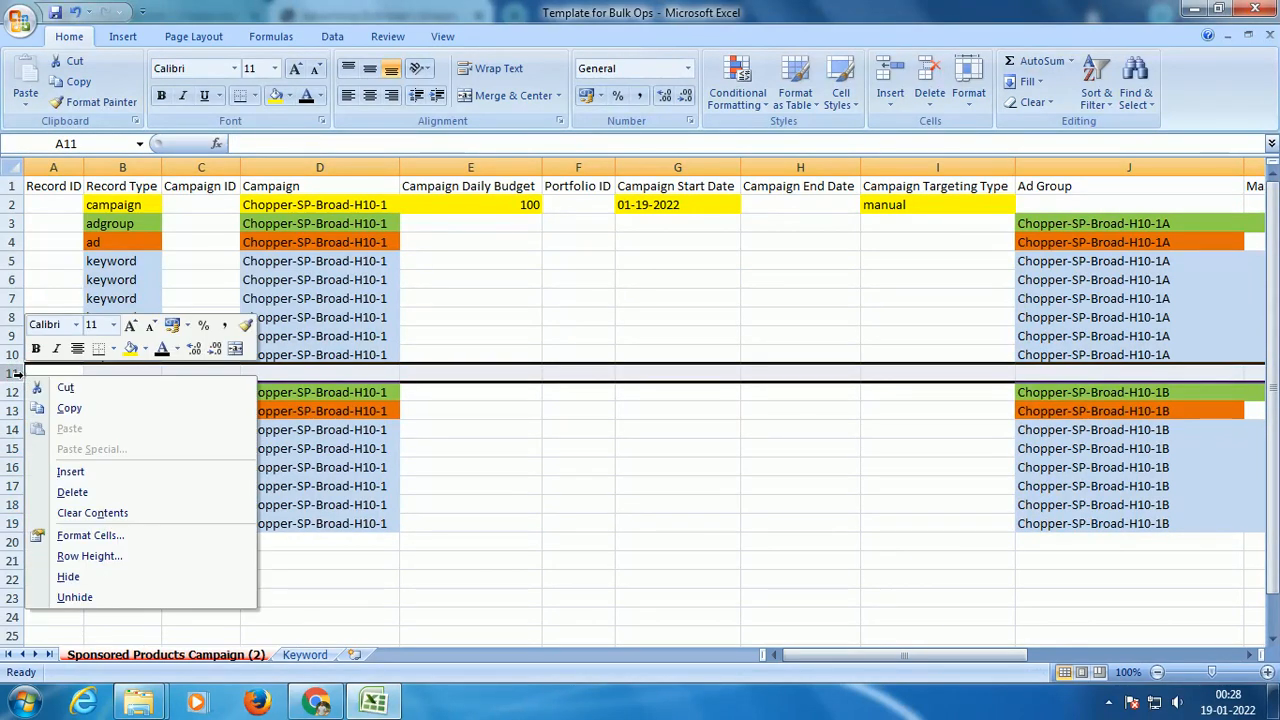
pyautogui.press('Escape')
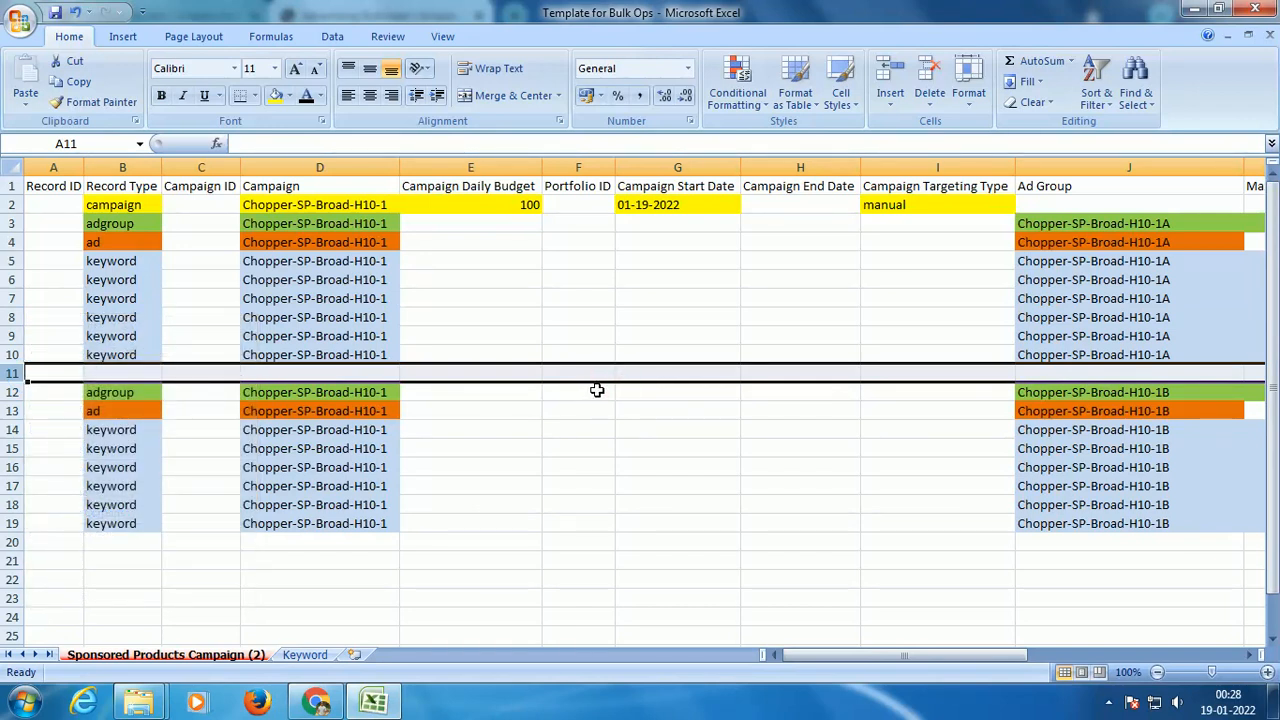
# Review the campaign and adgroup record types in B2 and B3 and the second ad group block in rows 12 to 19.
pyautogui.click(120, 205)
pyautogui.click(112, 229)
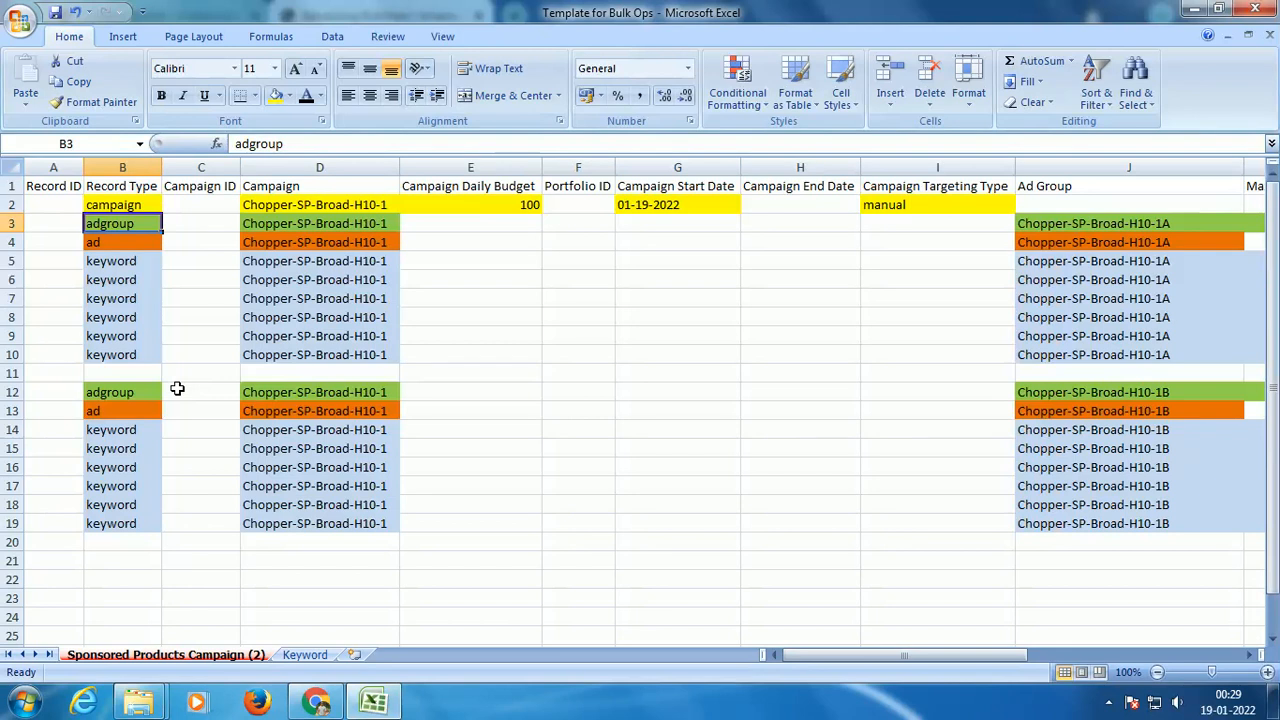
pyautogui.moveTo(12, 392); pyautogui.dragTo(6, 524)
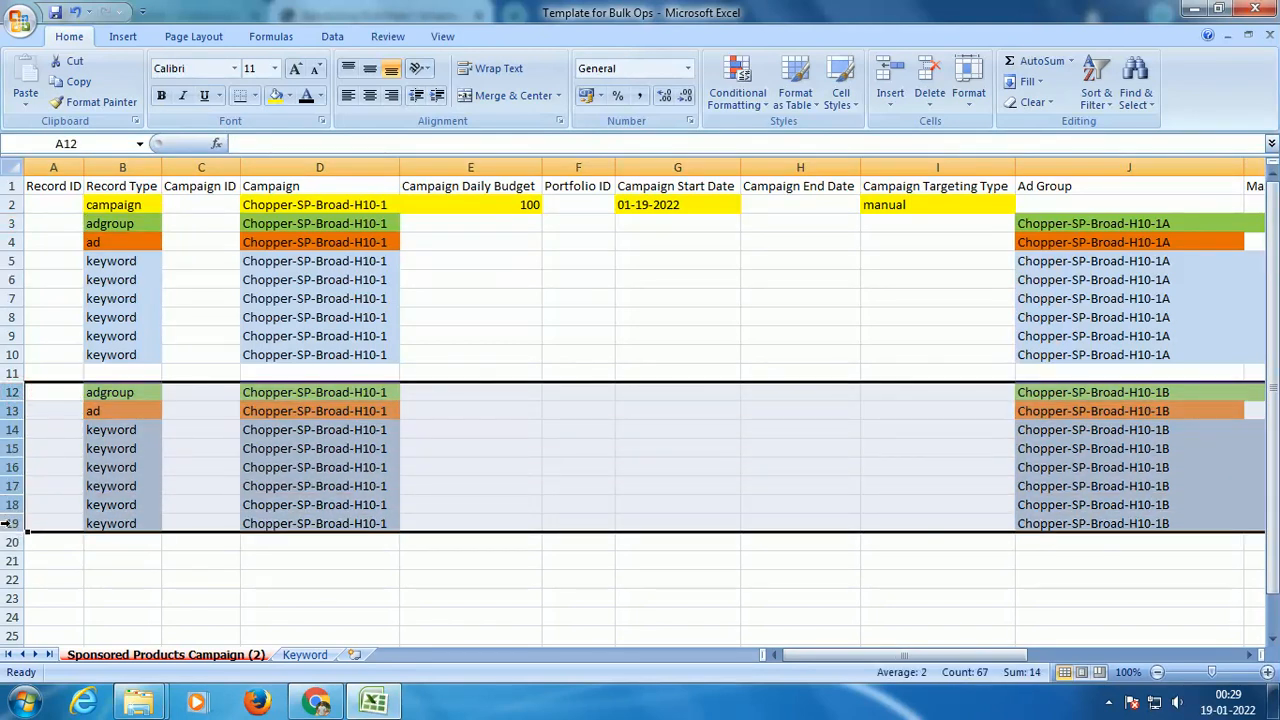
pyautogui.click(481, 316)
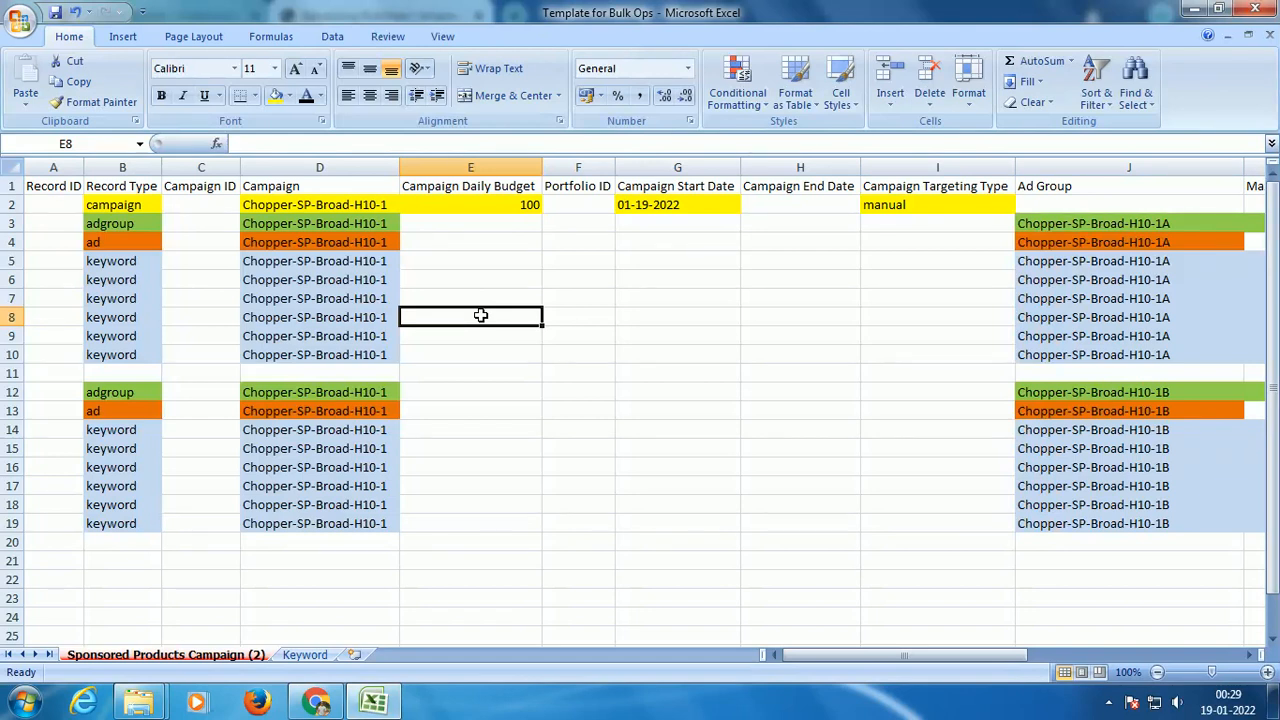
# Copy the campaign, adgroup, ad and keyword rows 2 to 10 into a new block starting at row 21.
pyautogui.moveTo(12, 204); pyautogui.dragTo(12, 366)
pyautogui.hotkey('ctrl', 'c')
pyautogui.scroll(-3, 40, 398)
pyautogui.click(48, 399)
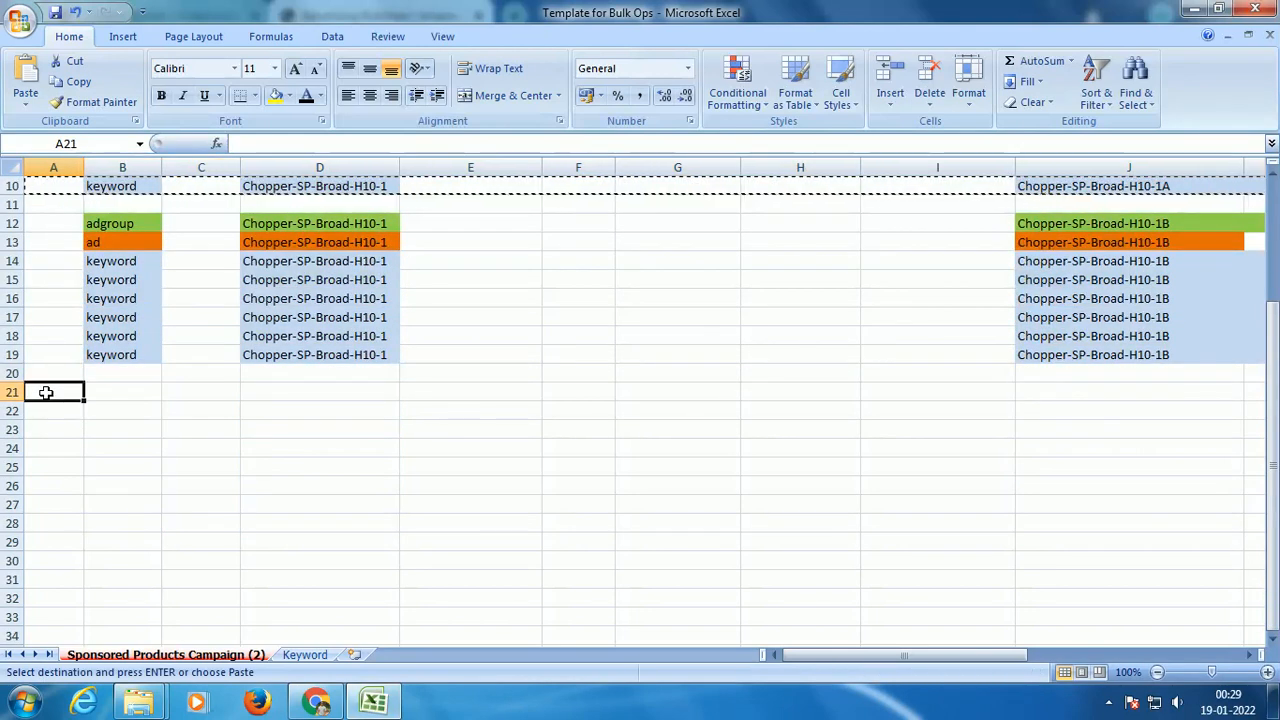
pyautogui.hotkey('ctrl', 'v')
pyautogui.press('Escape')
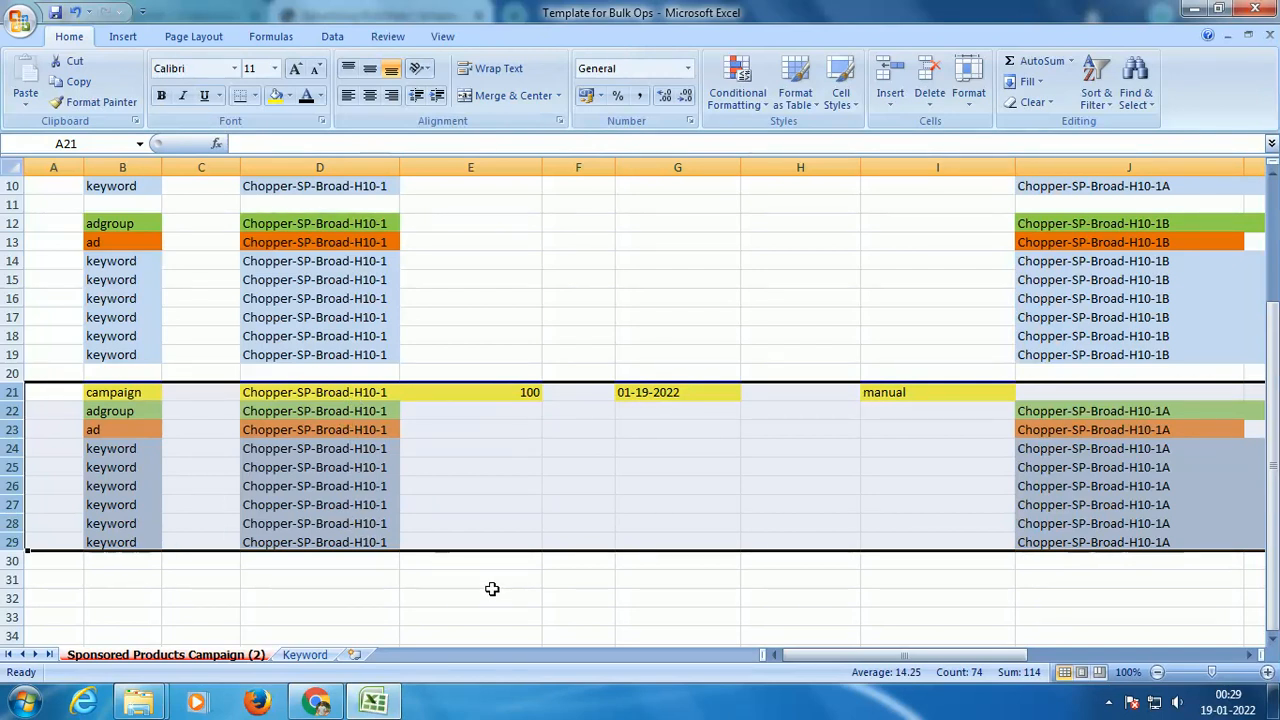
# Replace Broad with Phrase throughout the copied campaign block in rows 21 to 29.
pyautogui.hotkey('ctrl', 'f')
pyautogui.click(690, 328)
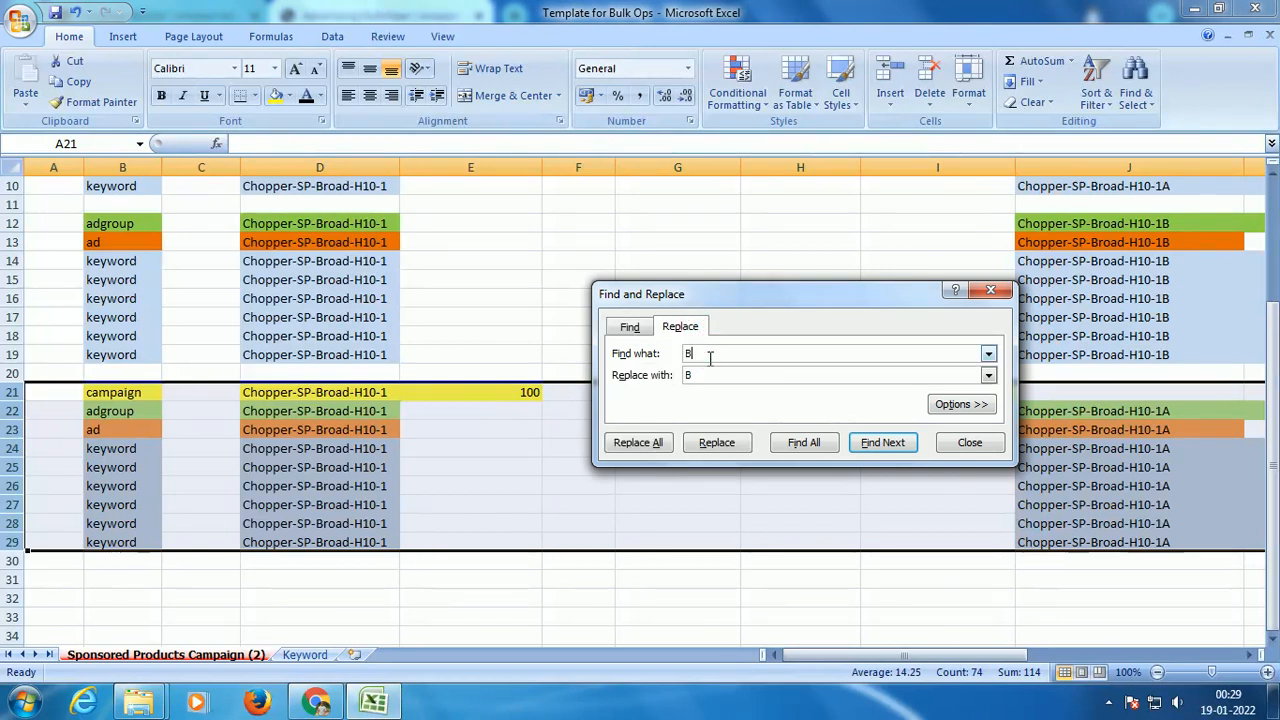
pyautogui.write('Broad')
pyautogui.press('BackSpace')
pyautogui.write('Phr')
pyautogui.click(657, 443)
pyautogui.click(646, 400)
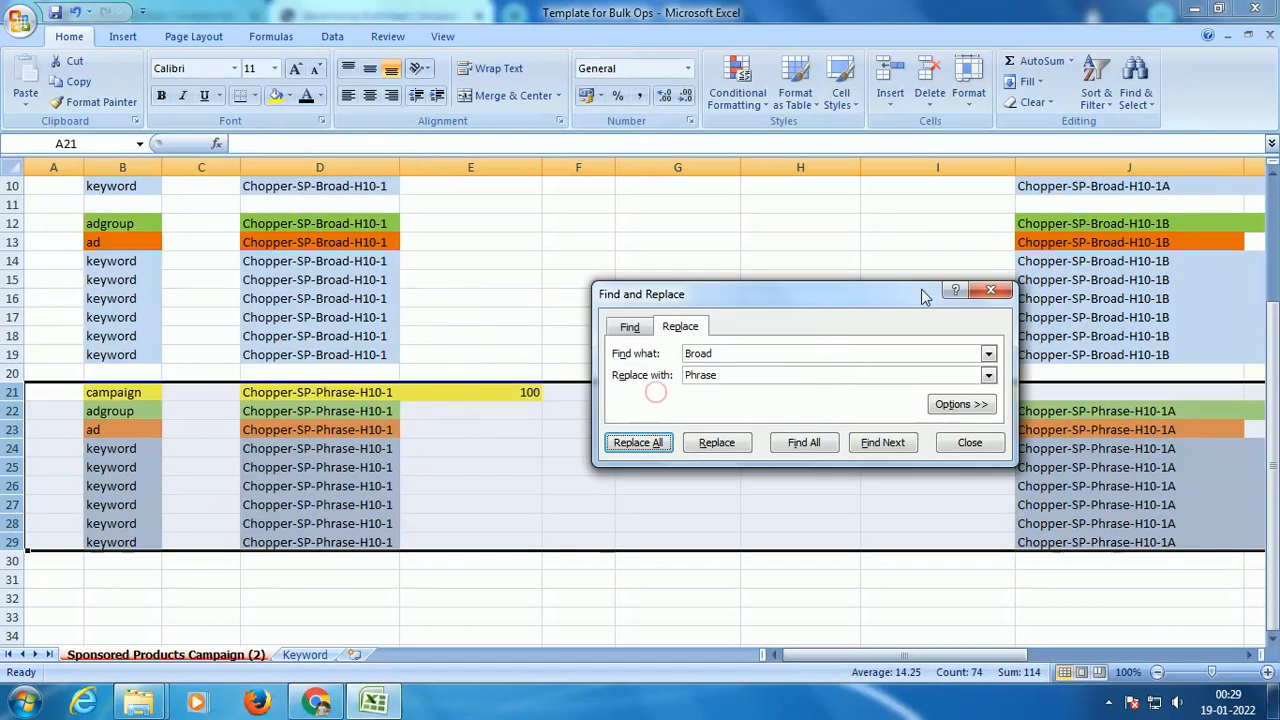
pyautogui.click(971, 290)
pyautogui.click(434, 333)
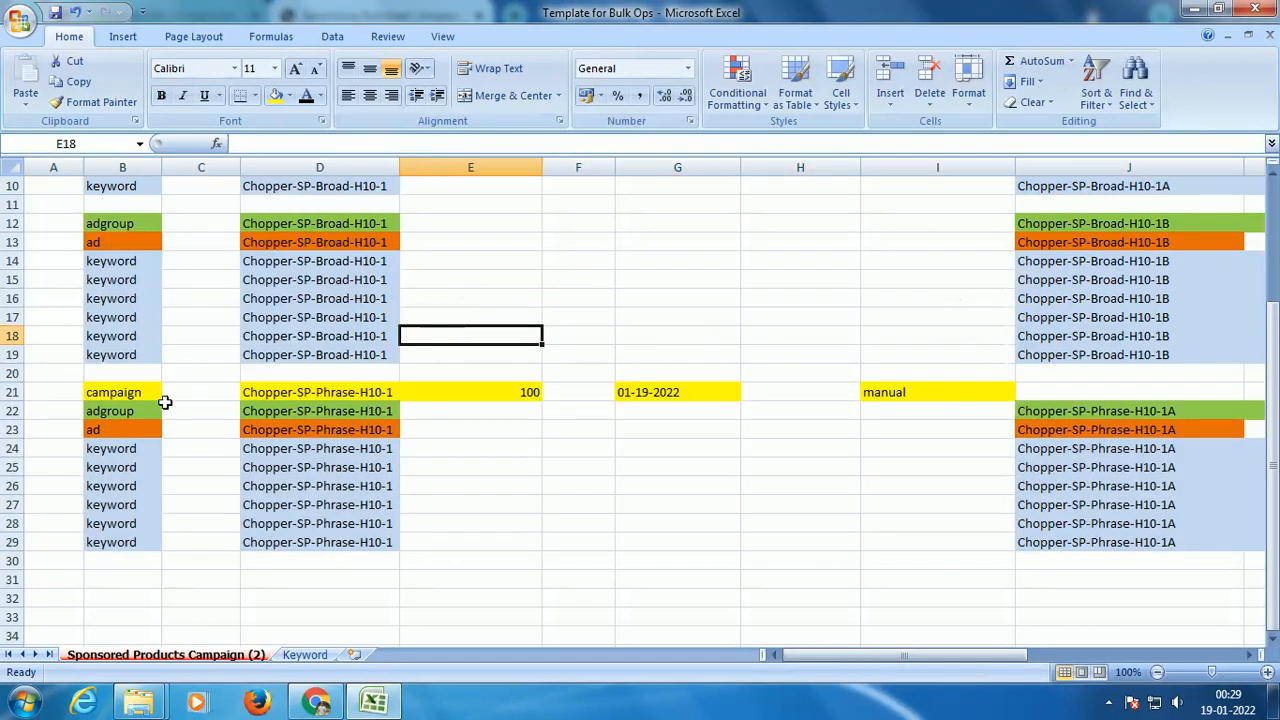
pyautogui.moveTo(12, 392); pyautogui.dragTo(6, 541)
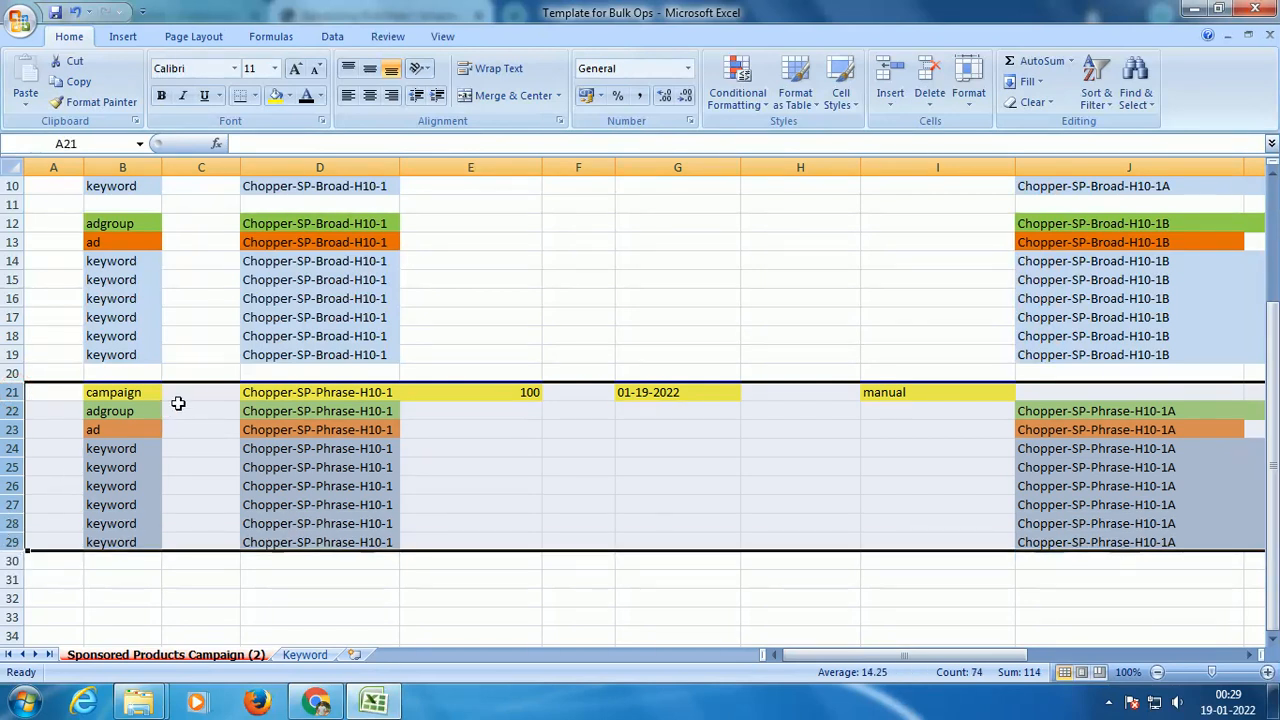
# Review the Phrase campaign name in D21 and compare the keywords in L24:L29 with the Broad keywords in L5:L10.
pyautogui.click(310, 392)
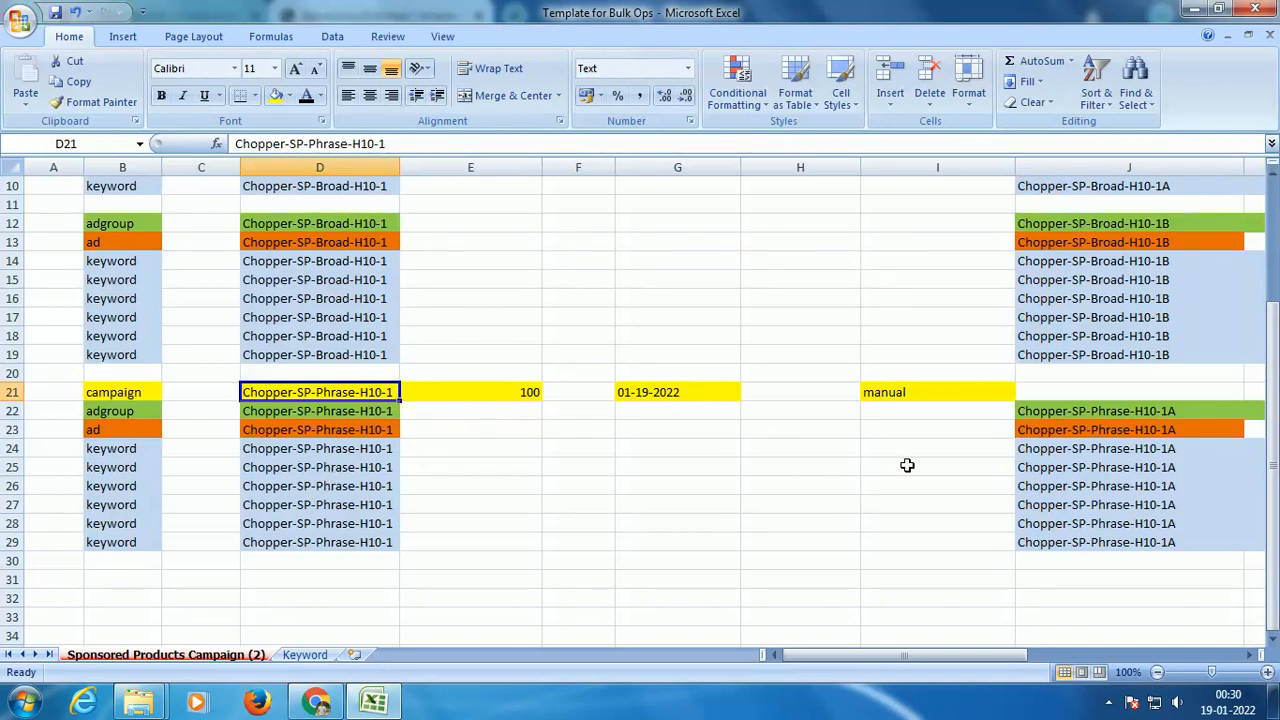
pyautogui.moveTo(1008, 655); pyautogui.dragTo(1120, 660)
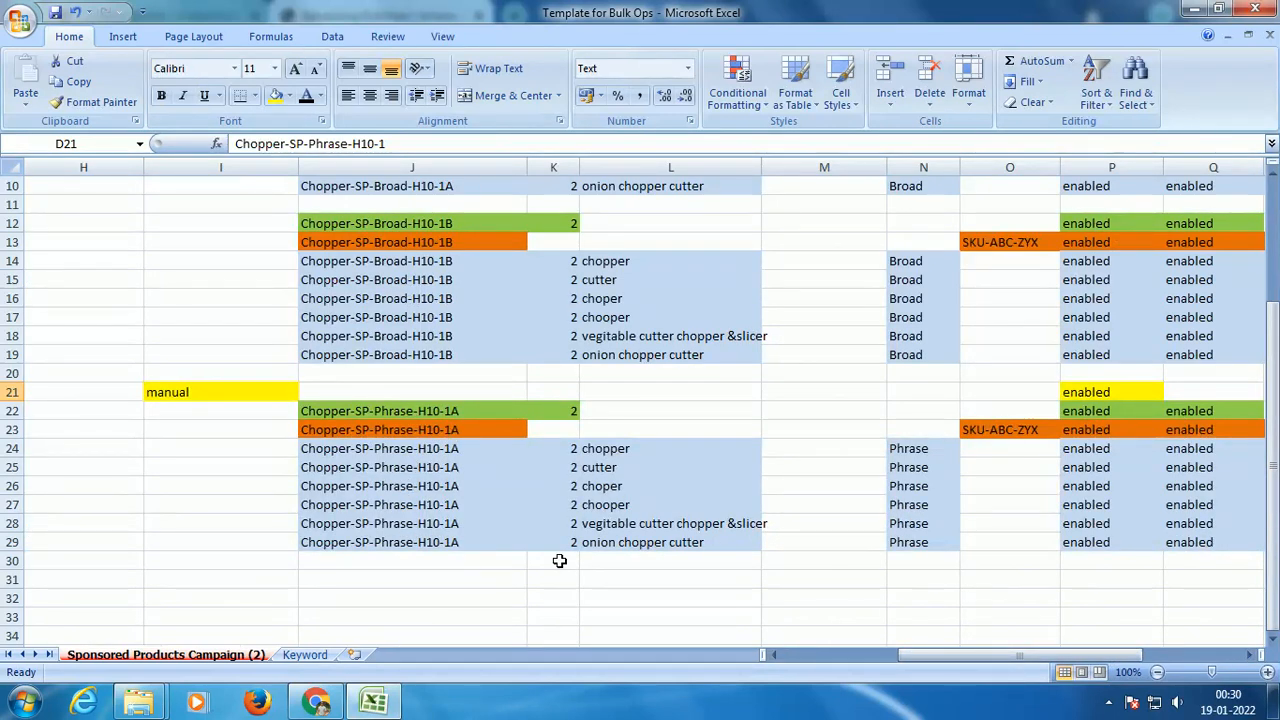
pyautogui.moveTo(680, 446); pyautogui.dragTo(686, 534)
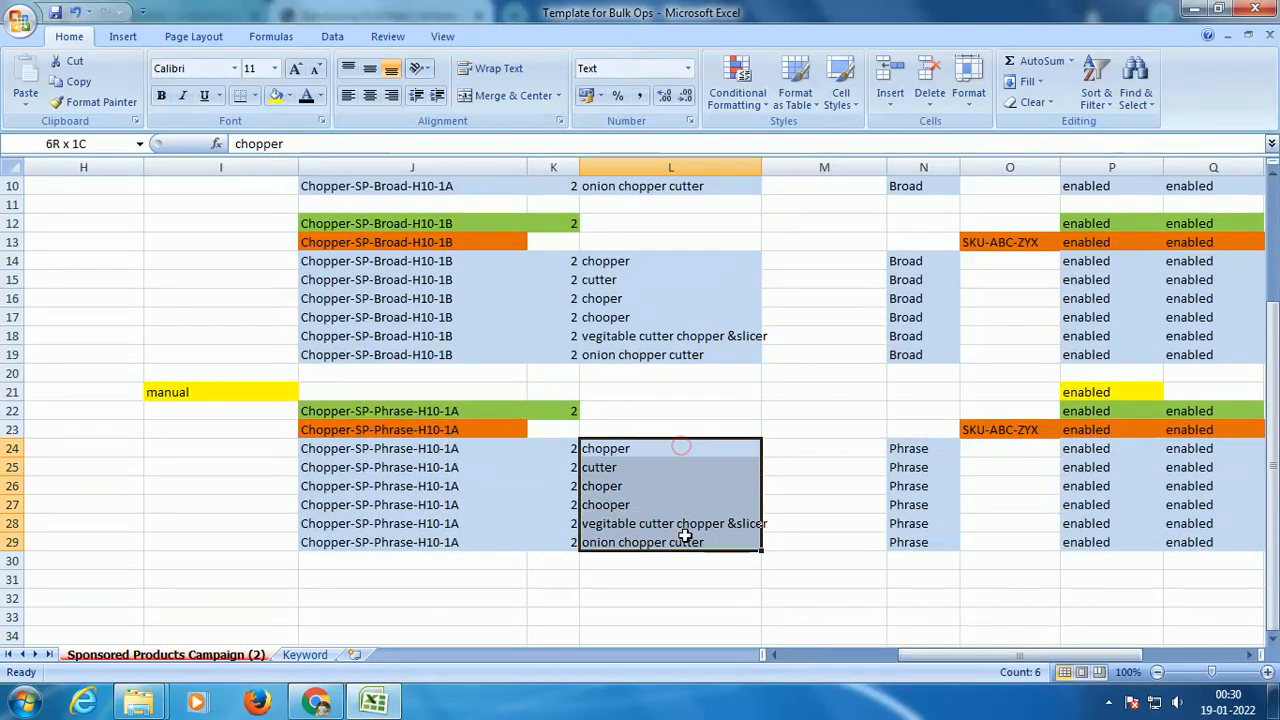
pyautogui.click(321, 97)
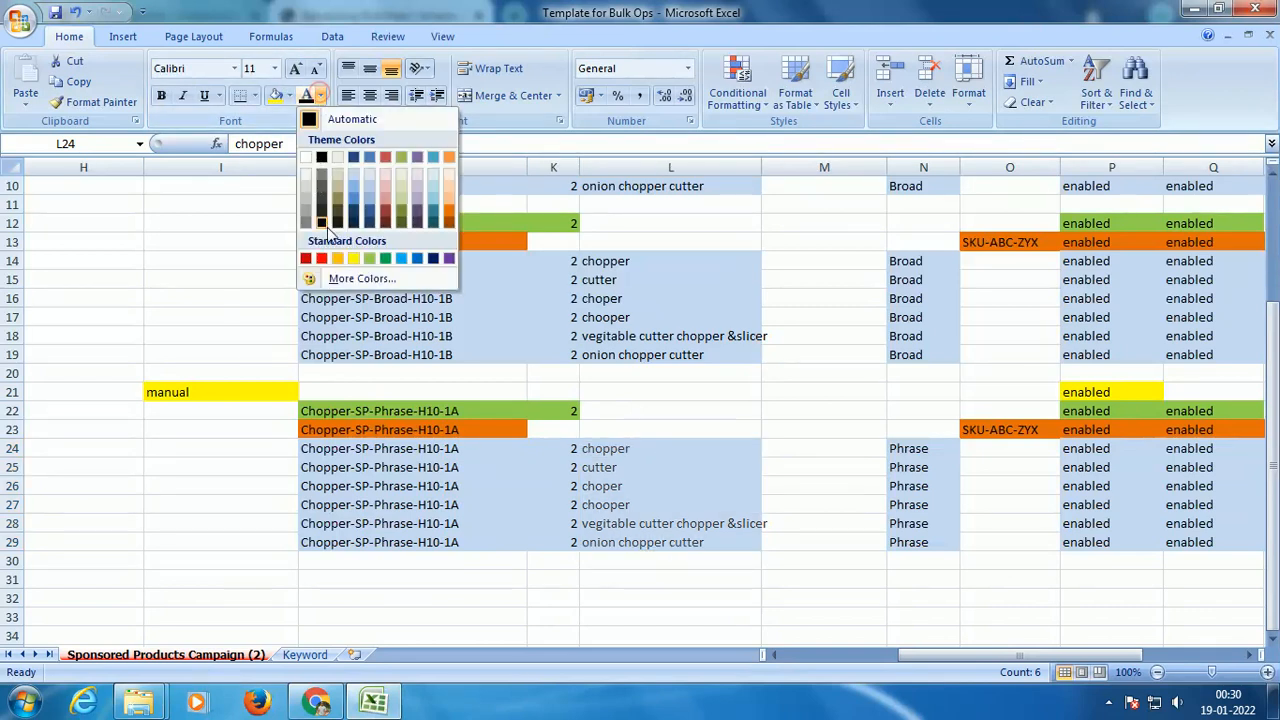
pyautogui.click(650, 246)
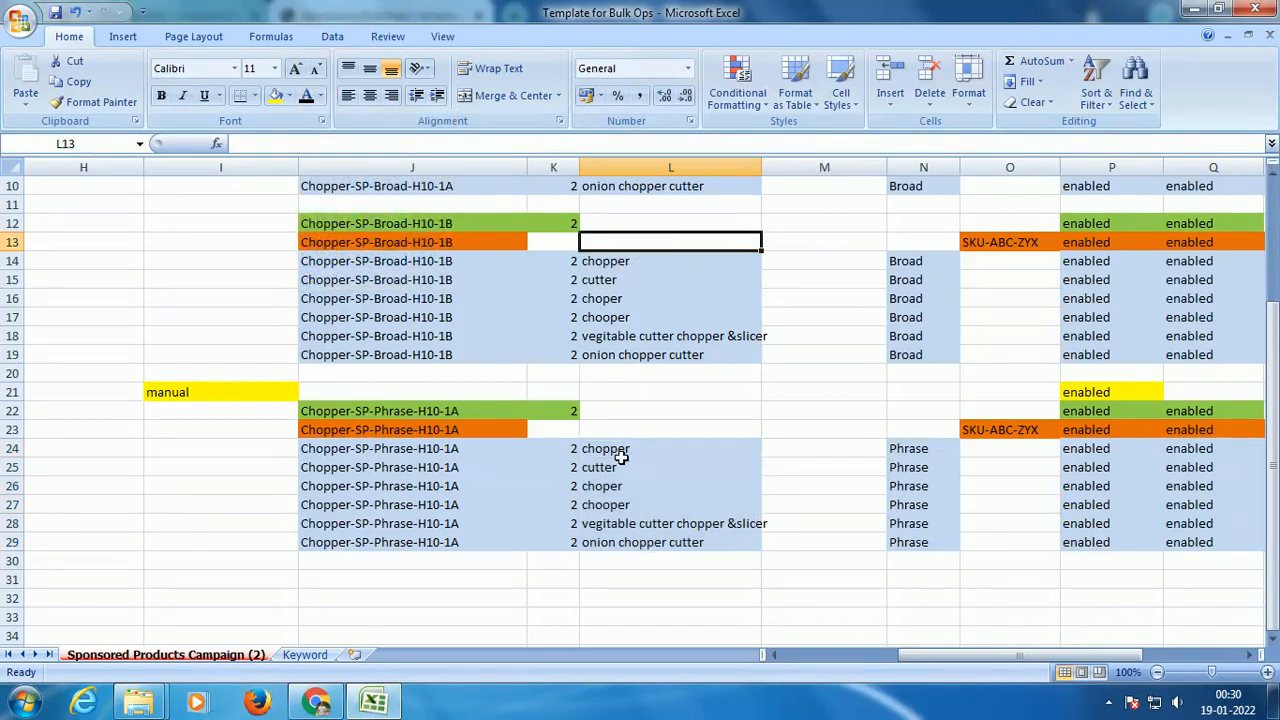
pyautogui.scroll(1, 621, 457)
pyautogui.scroll(2, 651, 246)
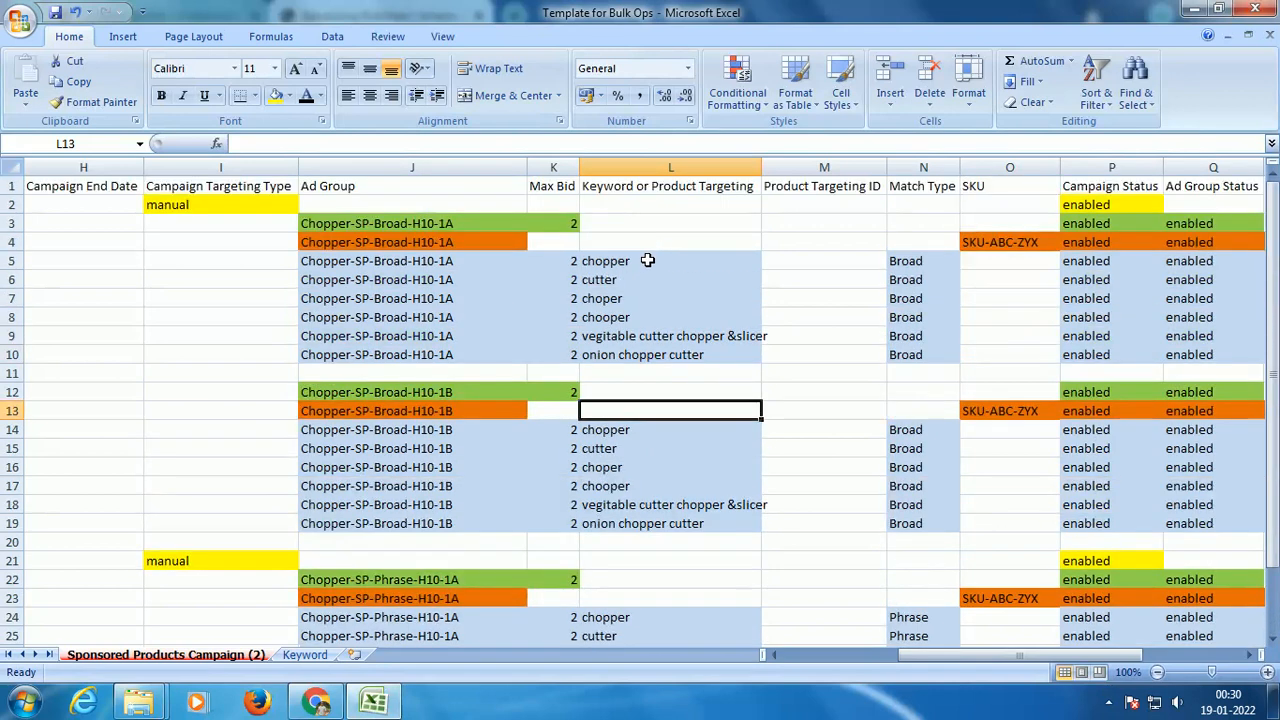
pyautogui.moveTo(645, 259); pyautogui.dragTo(634, 355)
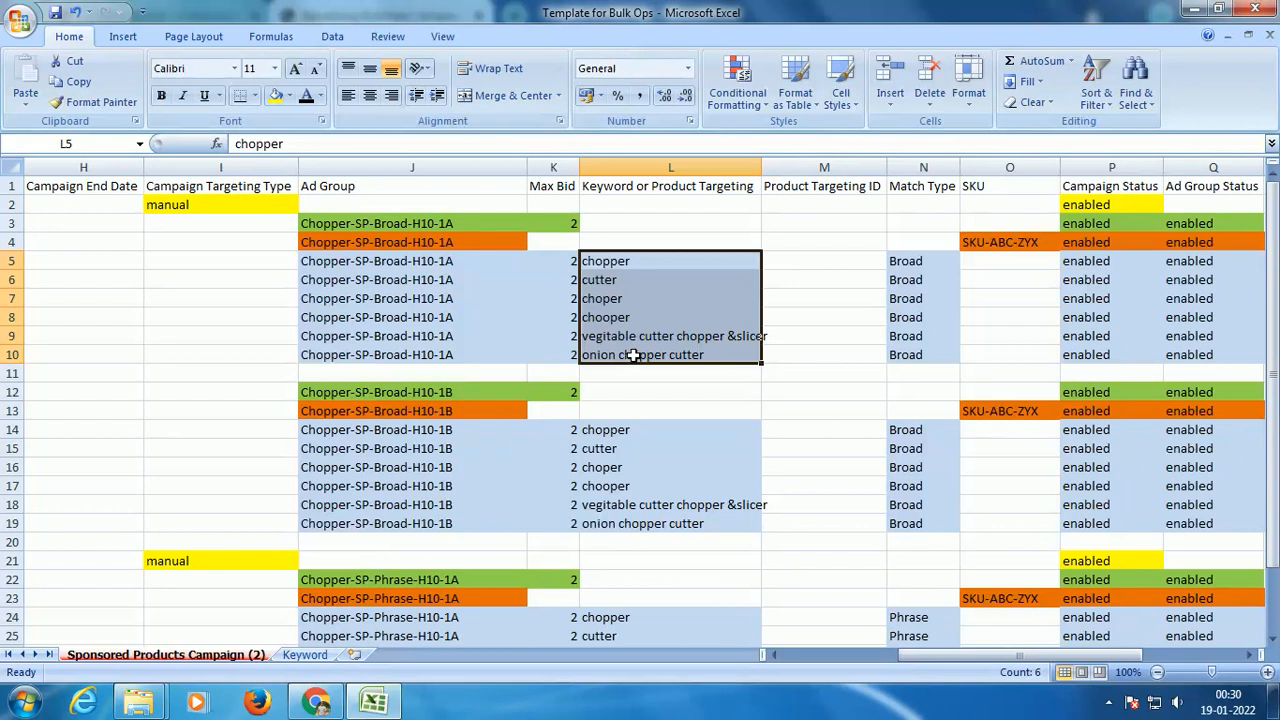
# Make the second Broad ad group's keywords in L14:L19 bold.
pyautogui.scroll(-3, 634, 355)
pyautogui.moveTo(608, 449); pyautogui.dragTo(606, 541)
pyautogui.moveTo(647, 265); pyautogui.dragTo(645, 355)
pyautogui.click(161, 95)
pyautogui.click(866, 357)
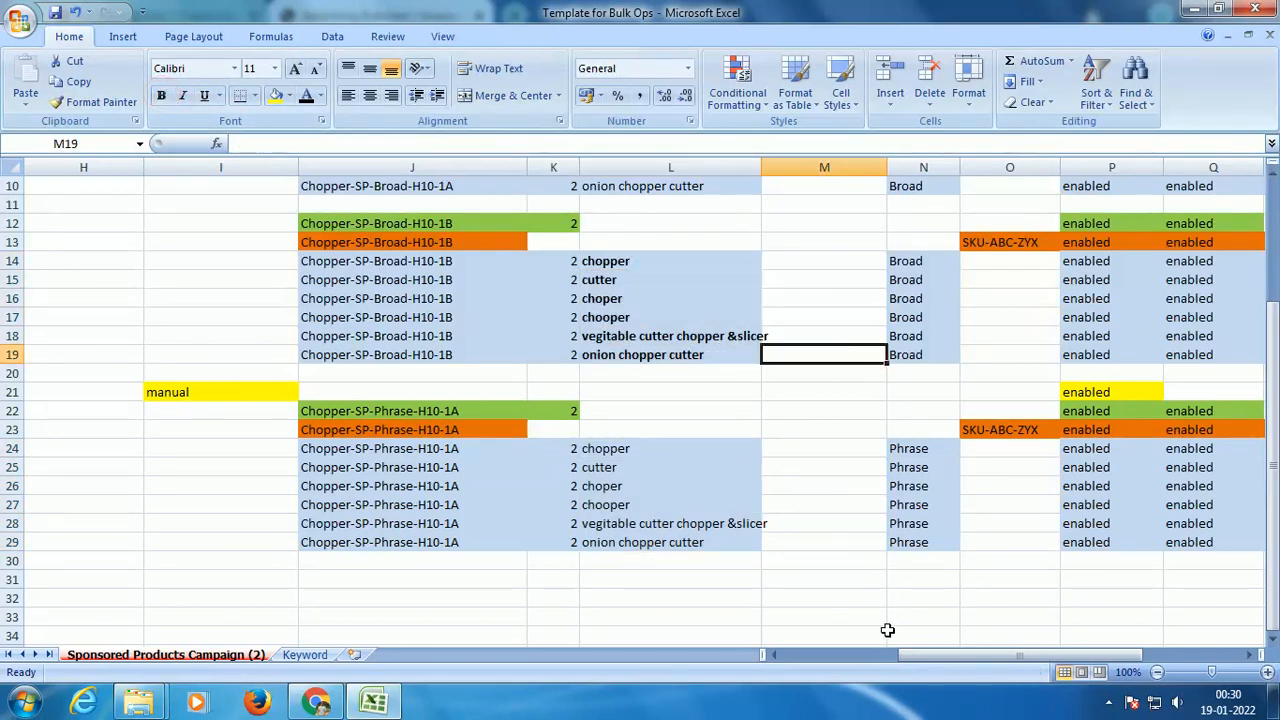
# Check the match type entries of the Phrase campaign's keywords in N24:N29.
pyautogui.moveTo(904, 656); pyautogui.dragTo(965, 659)
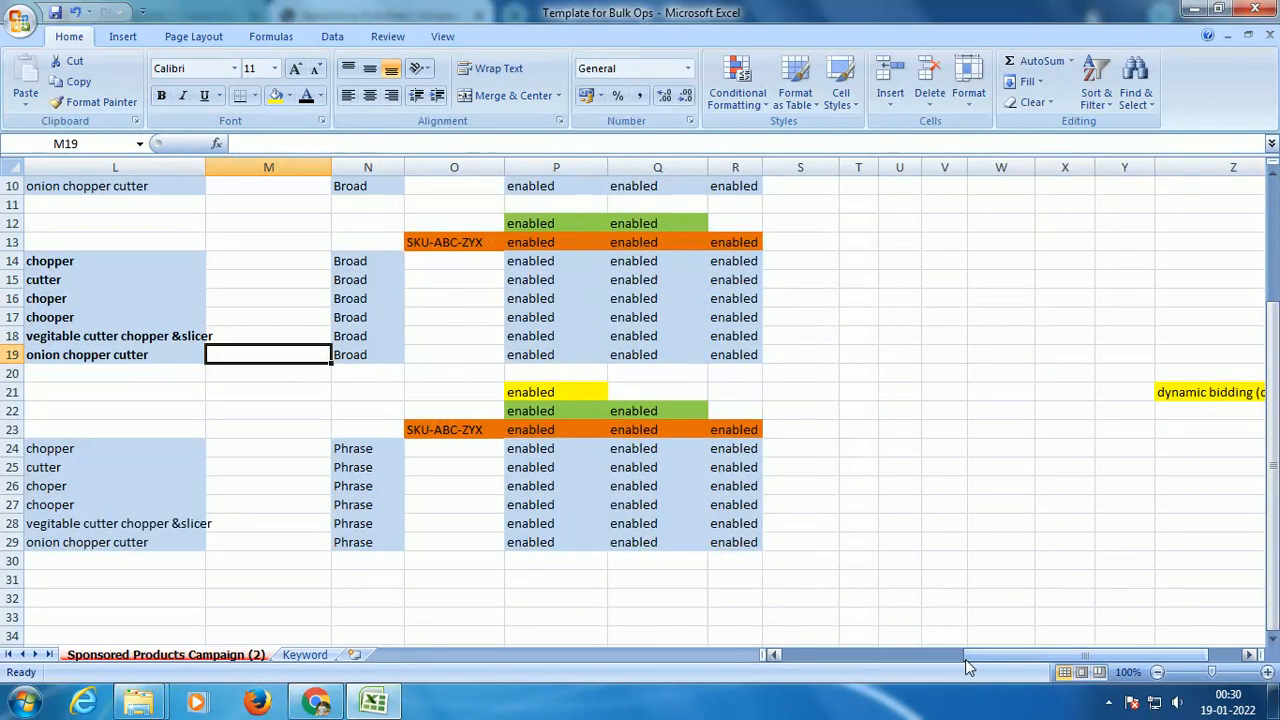
pyautogui.moveTo(352, 452); pyautogui.dragTo(372, 546)
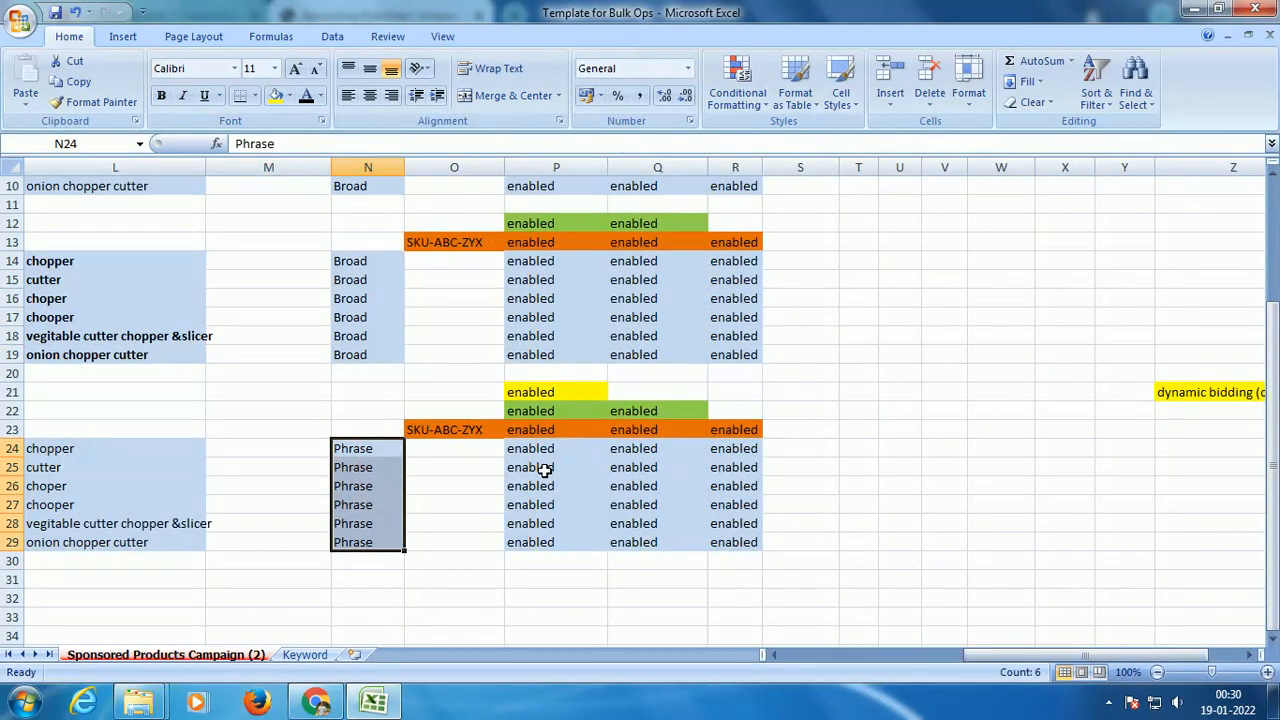
pyautogui.moveTo(978, 654); pyautogui.dragTo(740, 666)
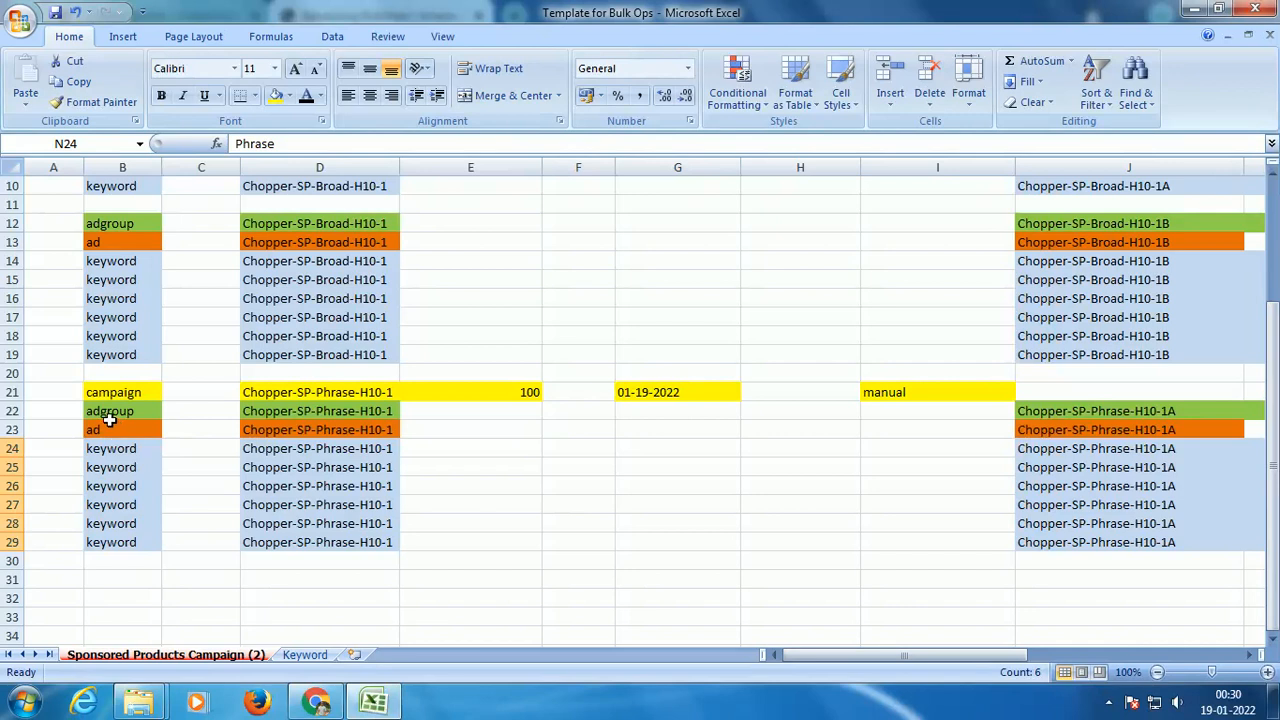
pyautogui.moveTo(12, 410); pyautogui.dragTo(8, 540)
pyautogui.hotkey('ctrl', 'c')
pyautogui.scroll(-2, 30, 525)
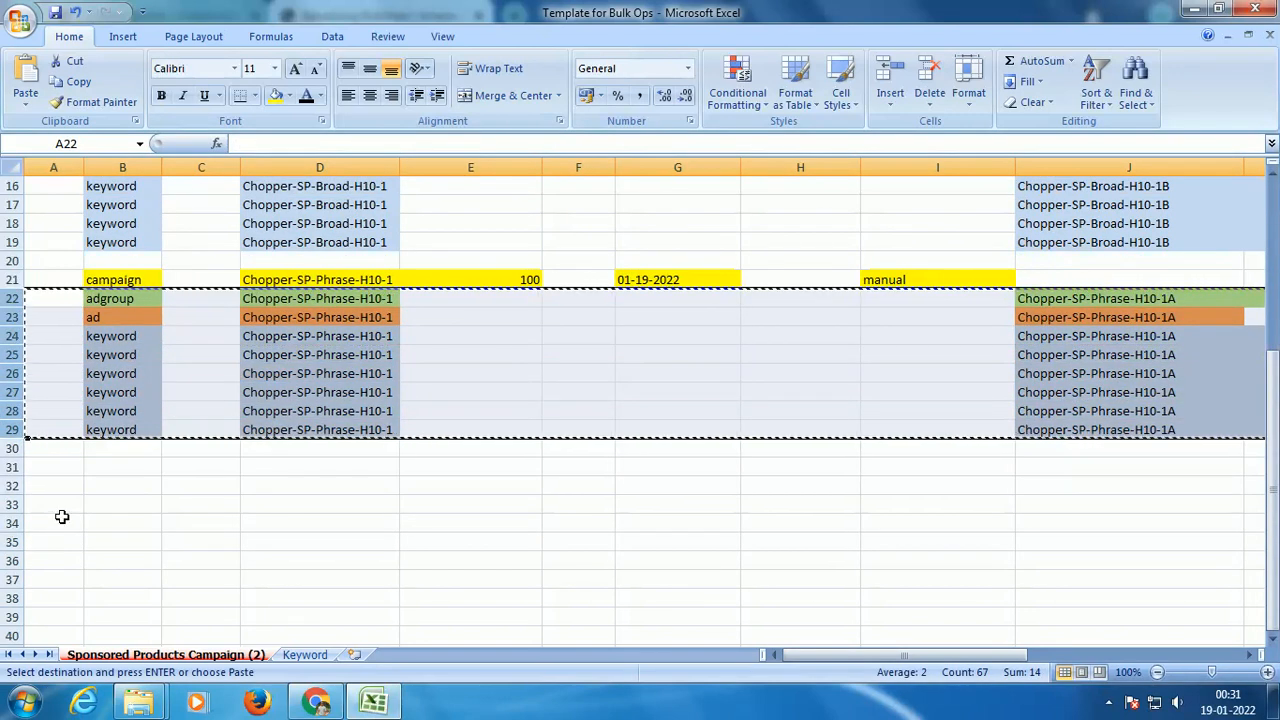
pyautogui.click(93, 465)
pyautogui.hotkey('ctrl', 'v')
pyautogui.click(642, 404)
pyautogui.press('Escape')
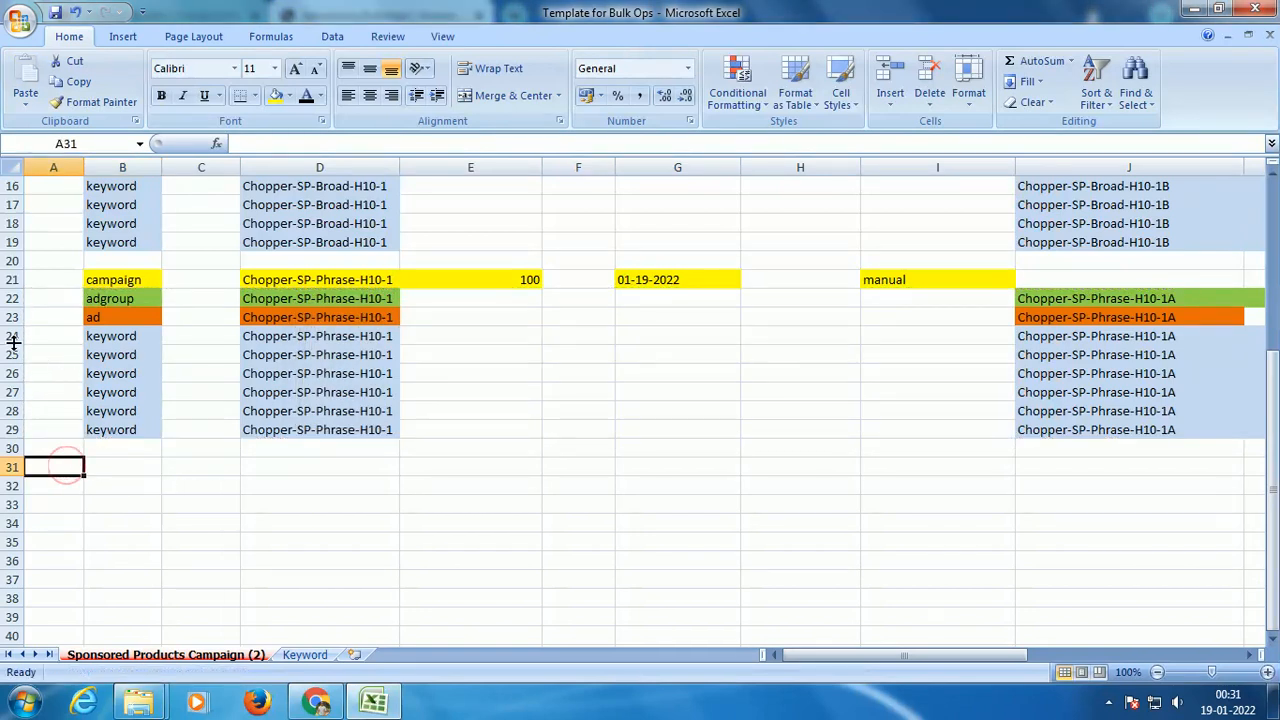
# Copy the Phrase campaign's adgroup, ad and keyword rows 22 to 29 into a new block starting at row 32.
pyautogui.click(6, 317)
pyautogui.moveTo(6, 299); pyautogui.dragTo(8, 430)
pyautogui.hotkey('ctrl', 'c')
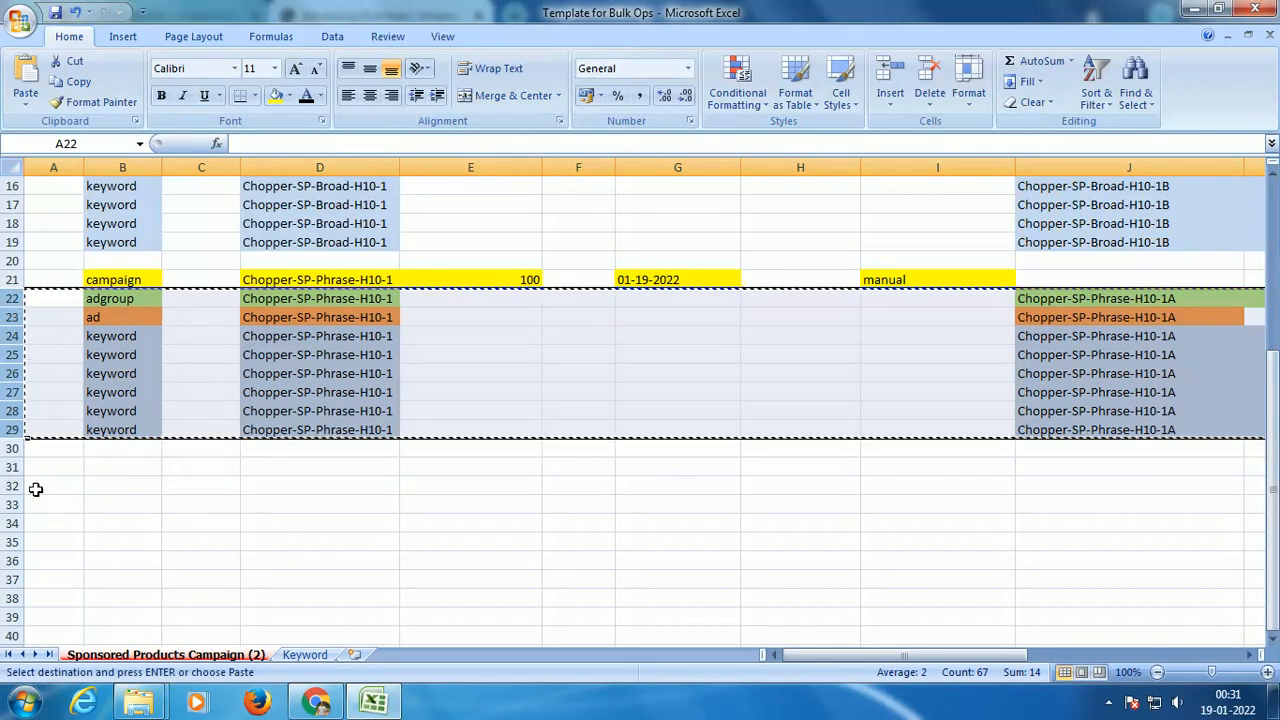
pyautogui.click(37, 488)
pyautogui.hotkey('ctrl', 'v')
pyautogui.press('Escape')
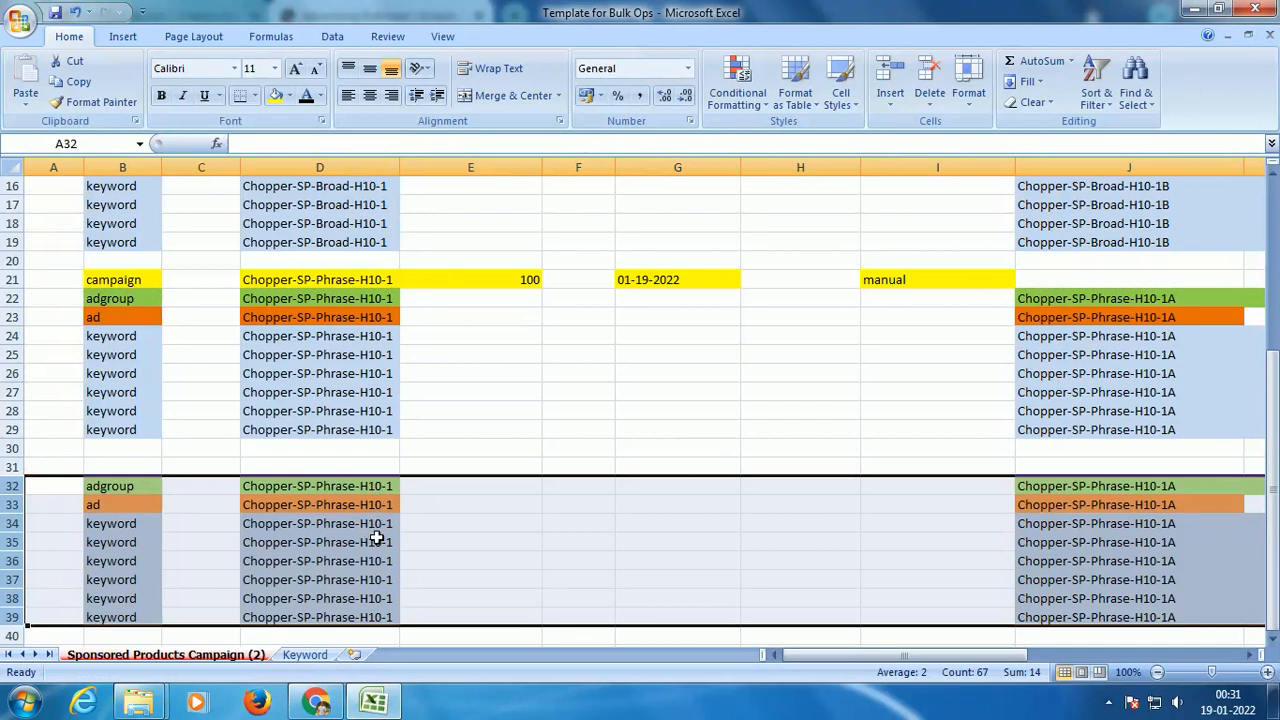
# Rename the ad group in J32, J33 and J34 of the copied block to Chopper-SP-Phrase-H10-1B.
pyautogui.moveTo(352, 487); pyautogui.dragTo(348, 617)
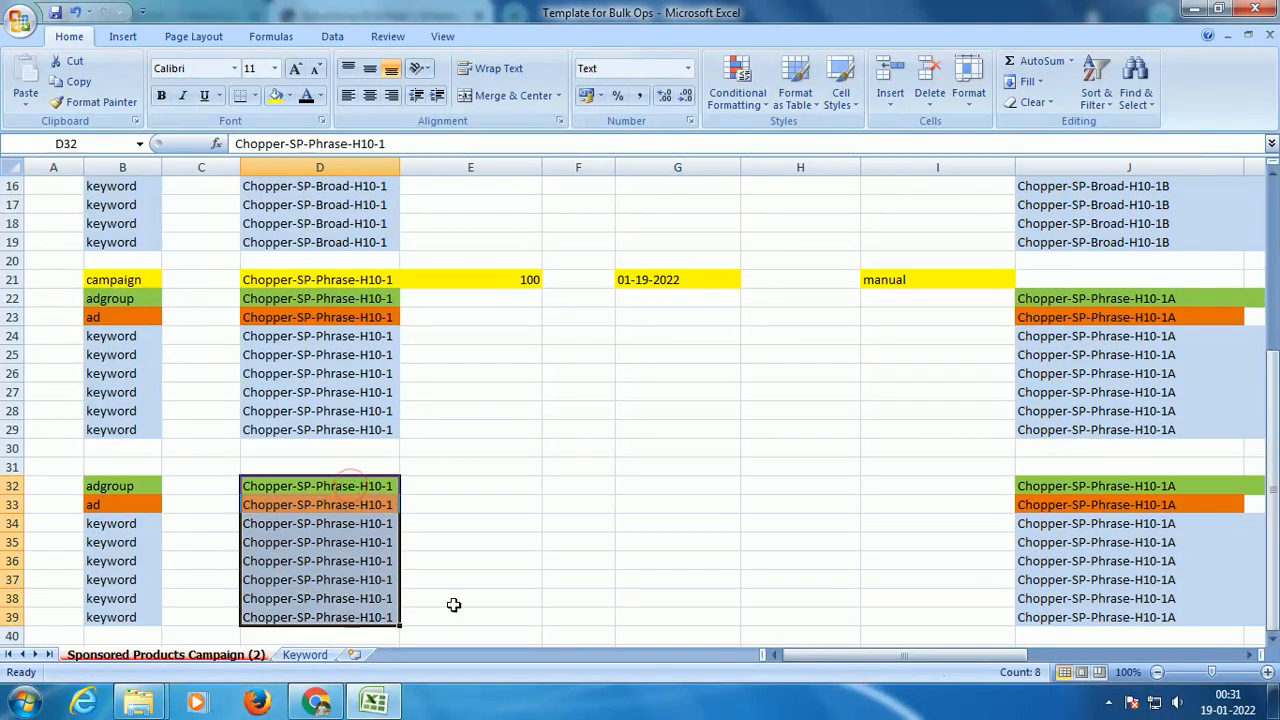
pyautogui.moveTo(978, 657); pyautogui.dragTo(1100, 670)
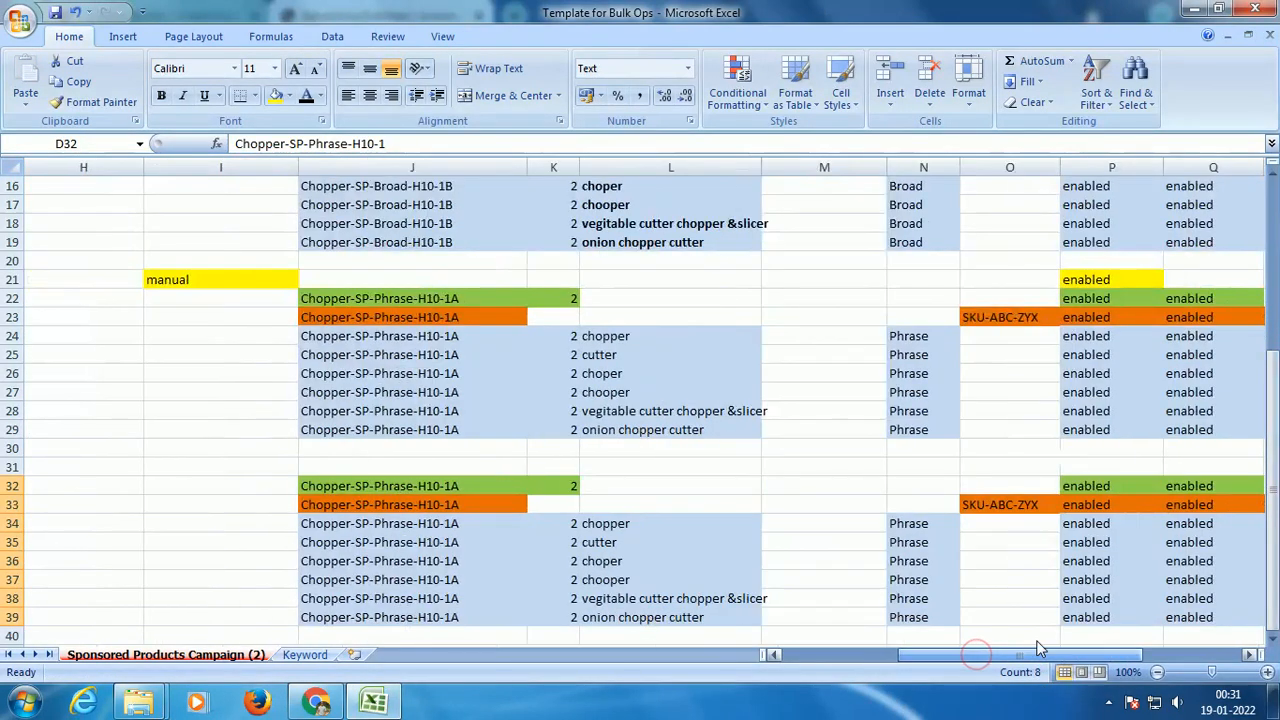
pyautogui.doubleClick(483, 488)
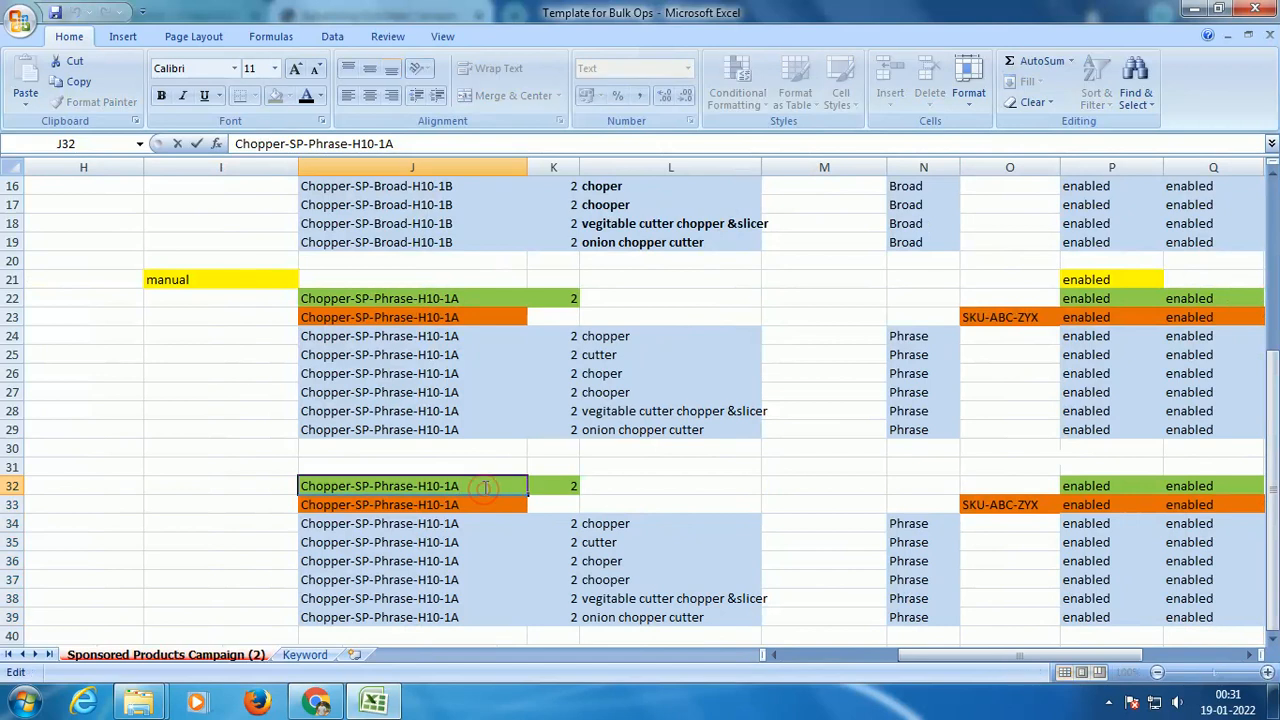
pyautogui.press('Return')
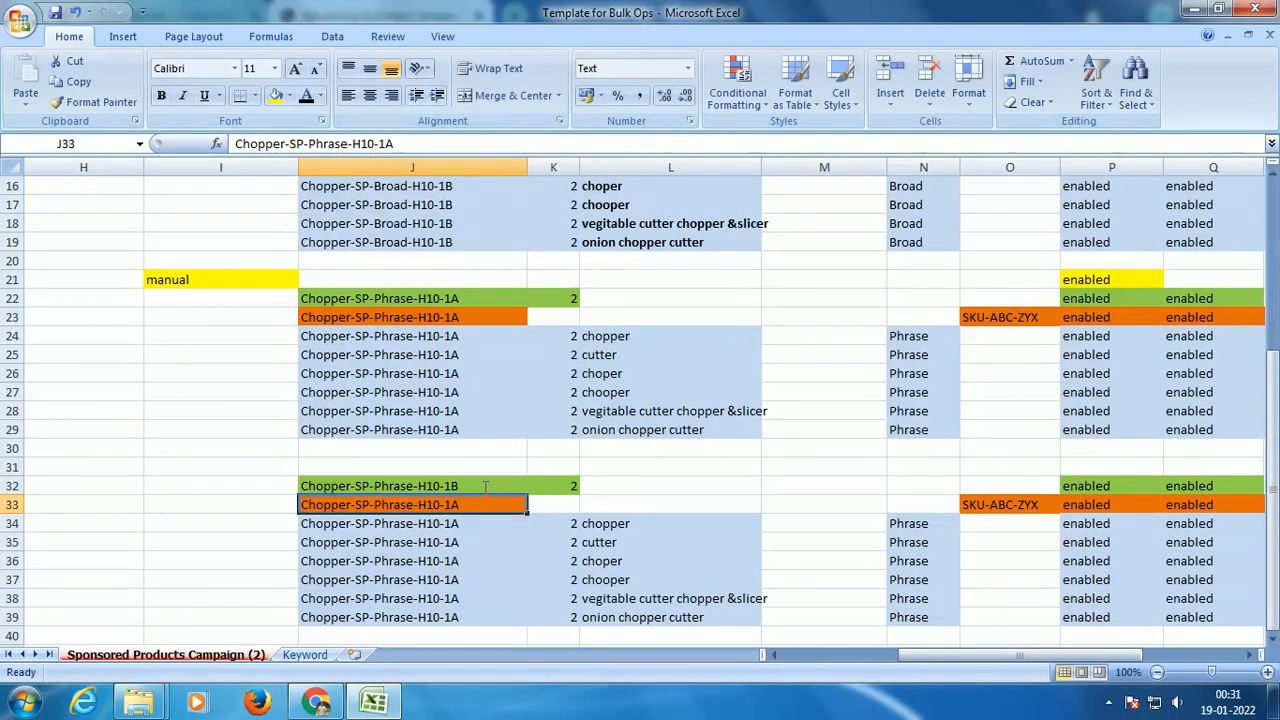
pyautogui.click(443, 144)
pyautogui.press('BackSpace')
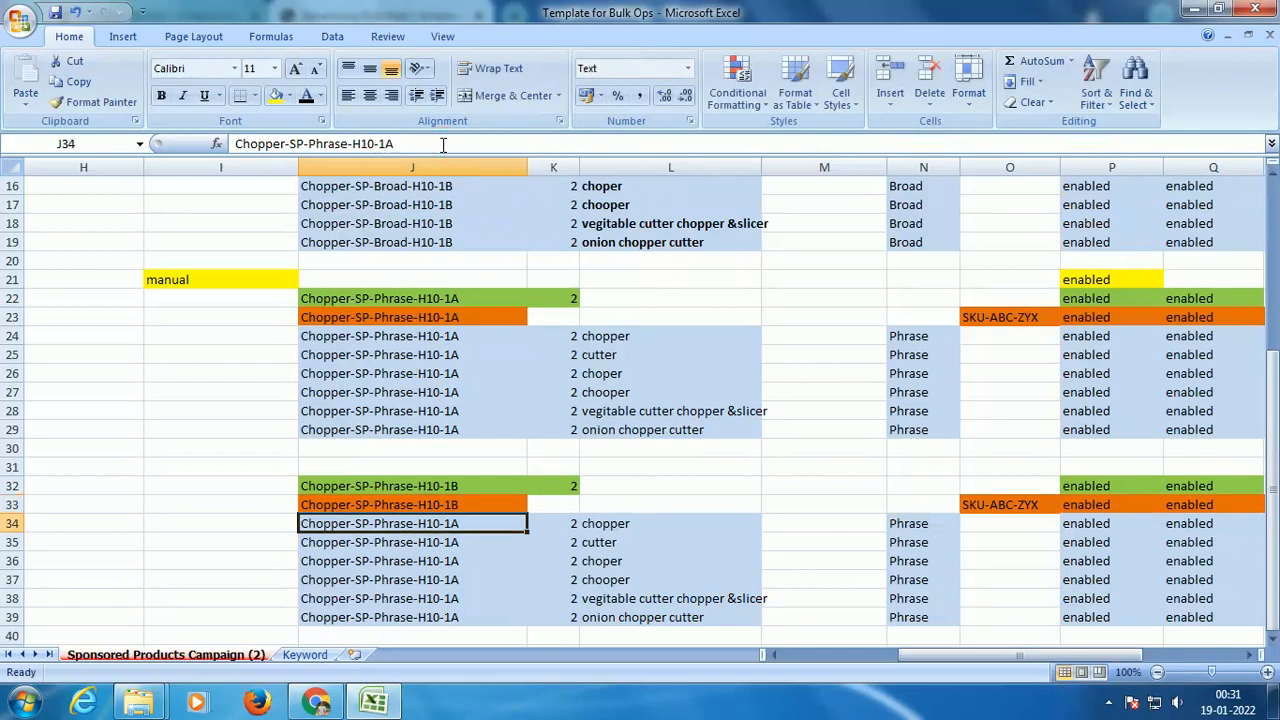
pyautogui.click(443, 144)
pyautogui.press('BackSpace')
pyautogui.write('B')
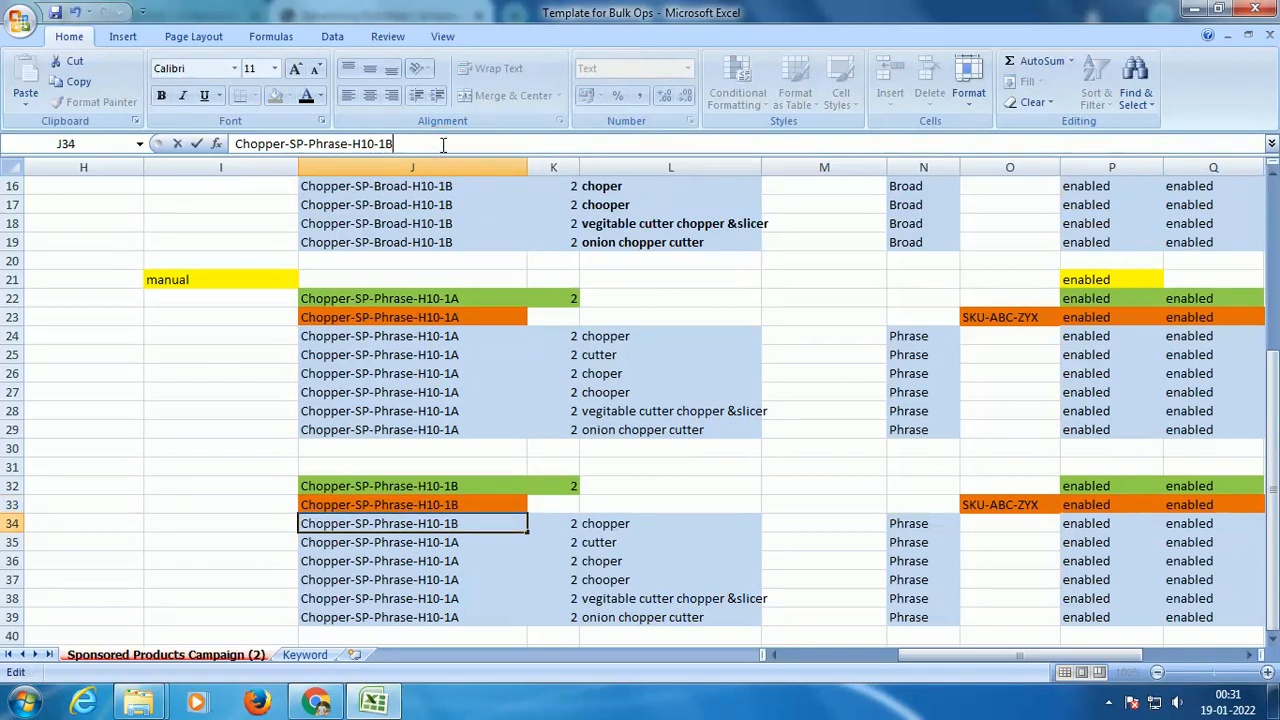
pyautogui.press('Return')
# Copy the ad group name Chopper-SP-Phrase-H10-1B from J34 to the remaining keyword rows J35:J39.
pyautogui.press('Up')
pyautogui.hotkey('ctrl', 'c')
pyautogui.press('Down')
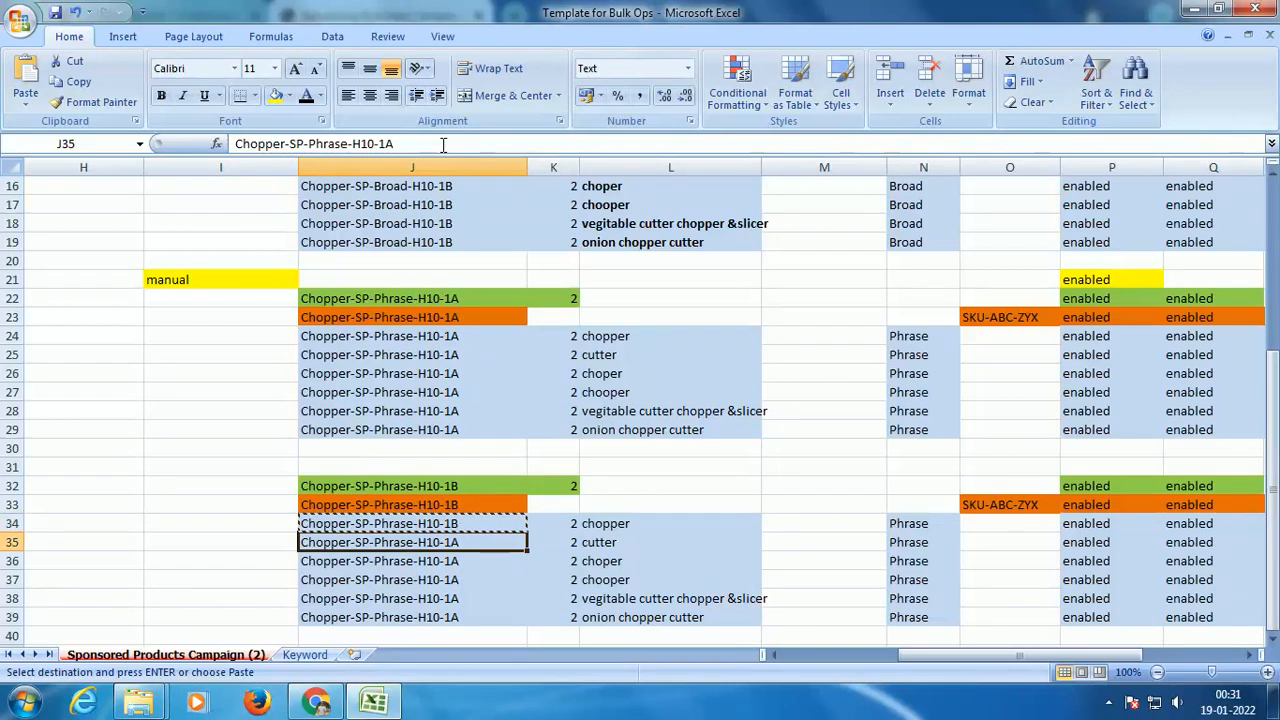
pyautogui.hotkey('shift', 'Down')
pyautogui.hotkey('shift', 'Down')
pyautogui.hotkey('shift', 'Down')
pyautogui.hotkey('shift', 'Down')
pyautogui.hotkey('ctrl', 'v')
pyautogui.press('Escape')
pyautogui.press('Right')
pyautogui.press('Right')
pyautogui.press('Right')
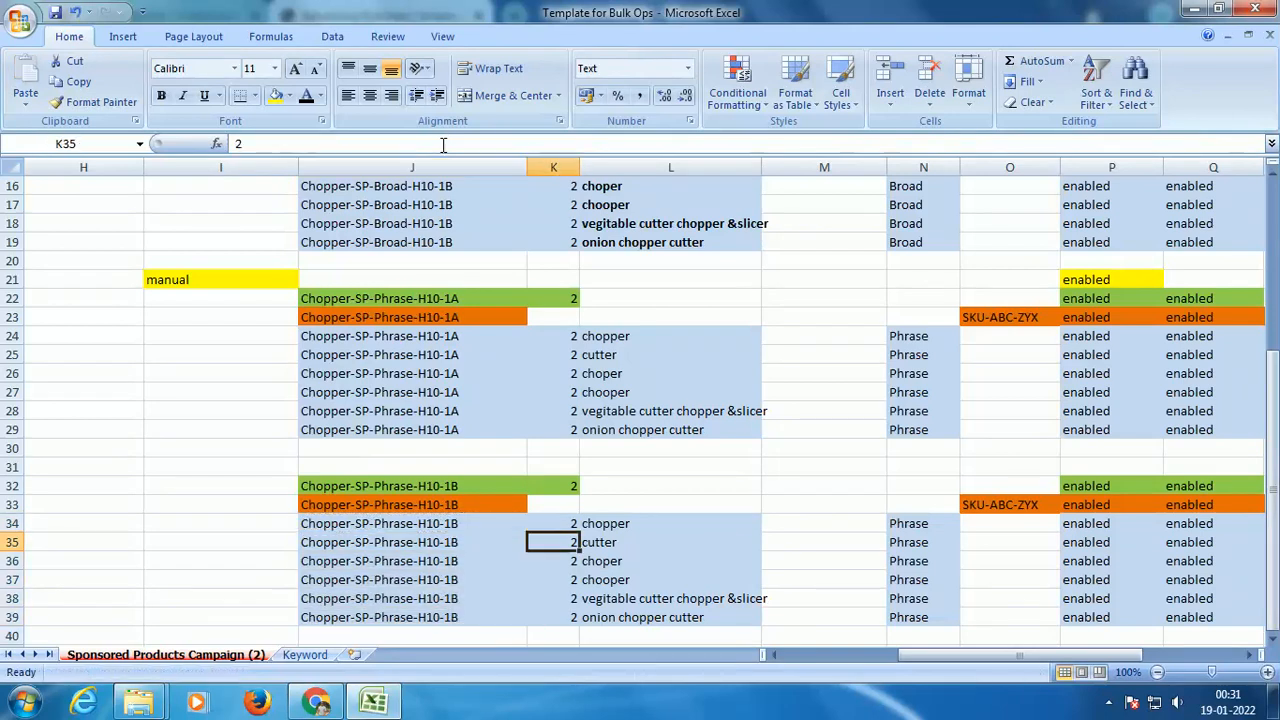
pyautogui.press('Right')
pyautogui.press('Left')
pyautogui.press('Left')
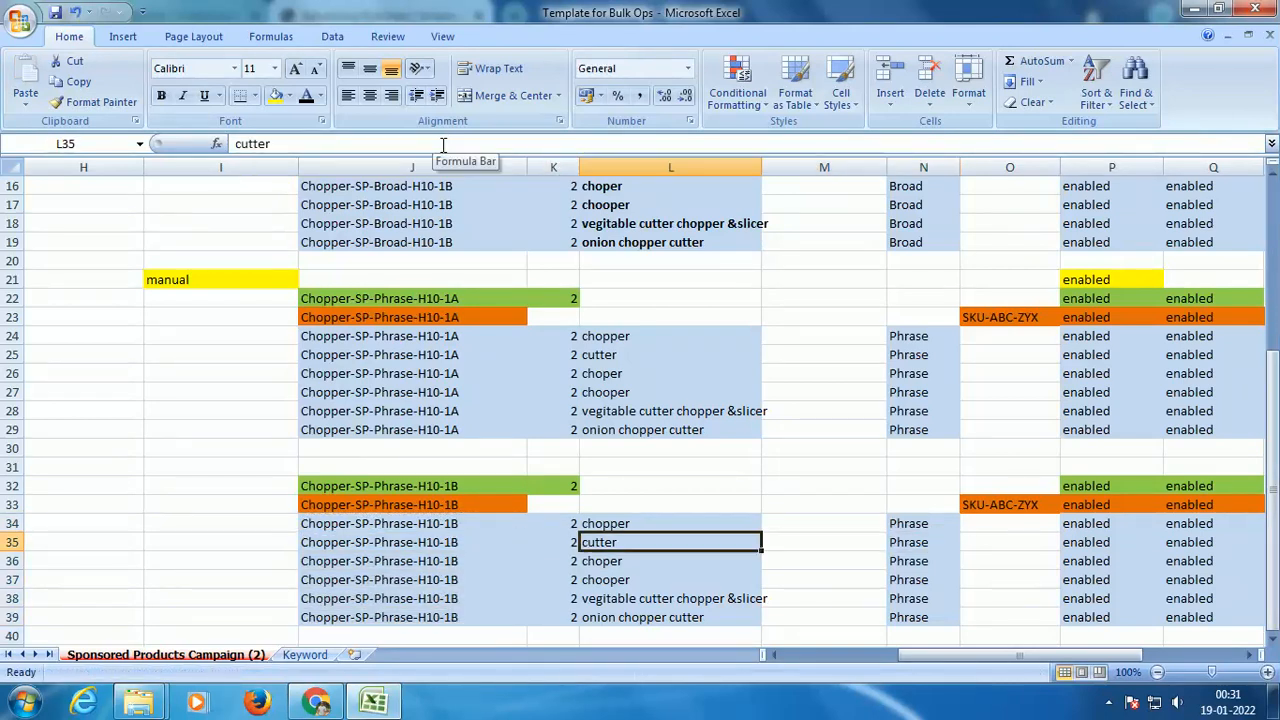
pyautogui.press('Home')
# Review the campaign, adgroup, ad and keyword structure of the Broad and Phrase blocks down to row 39.
pyautogui.scroll(5, 443, 145)
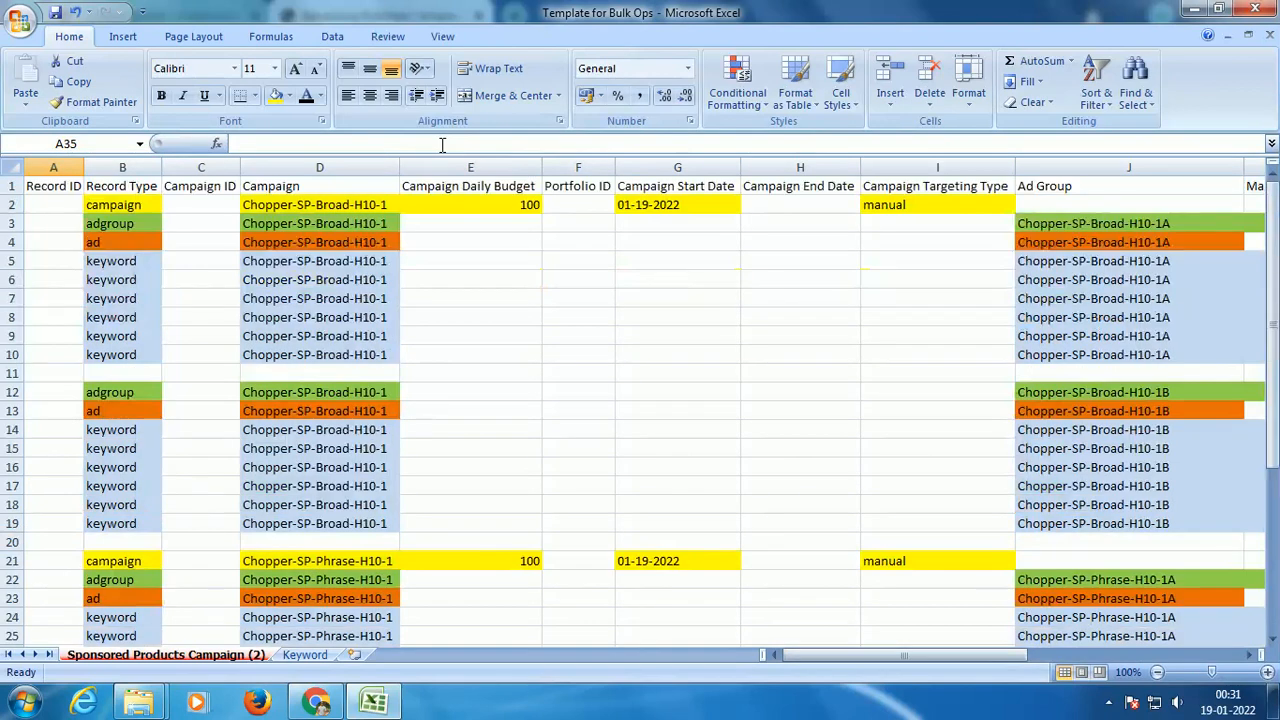
pyautogui.click(151, 205)
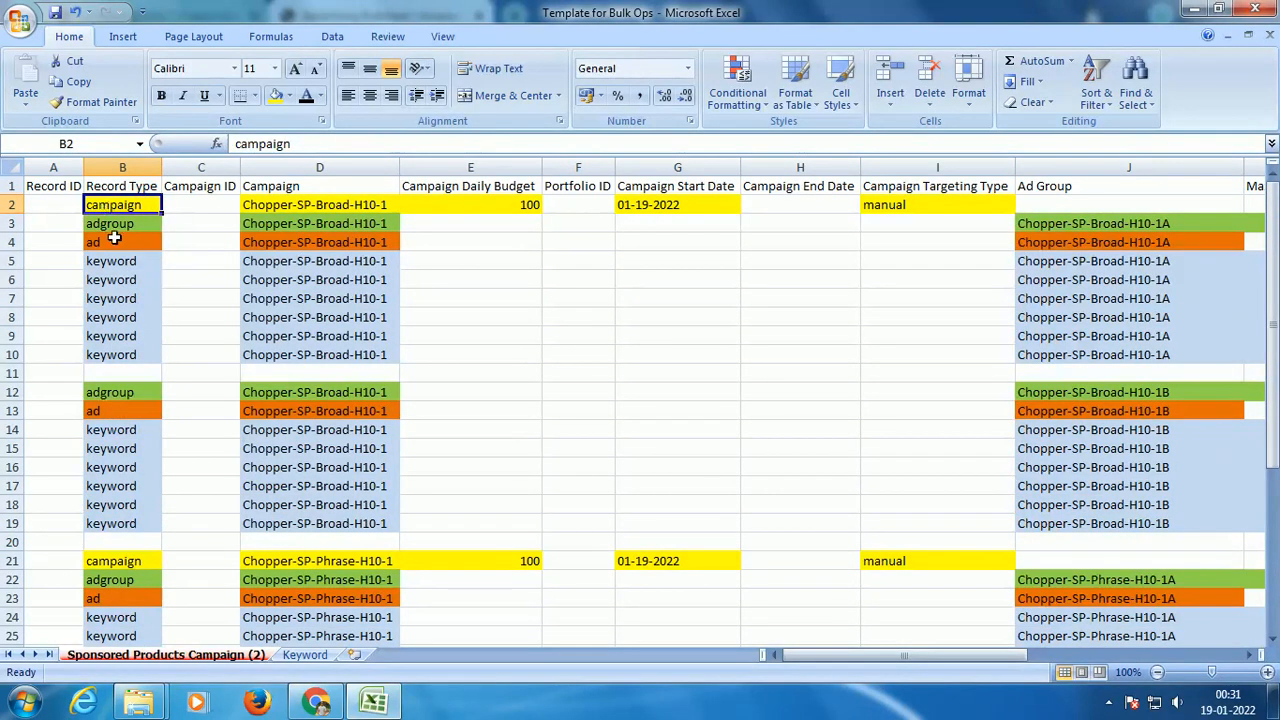
pyautogui.click(54, 411)
pyautogui.scroll(-3, 54, 411)
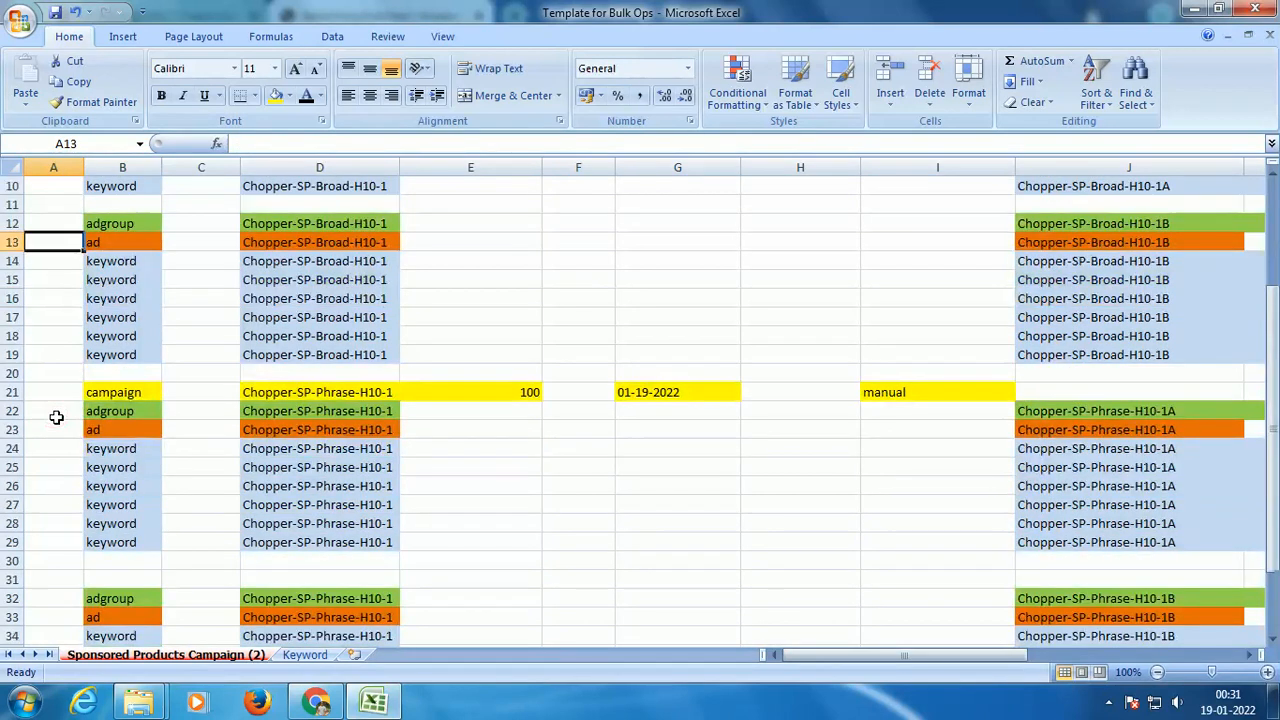
pyautogui.click(10, 392)
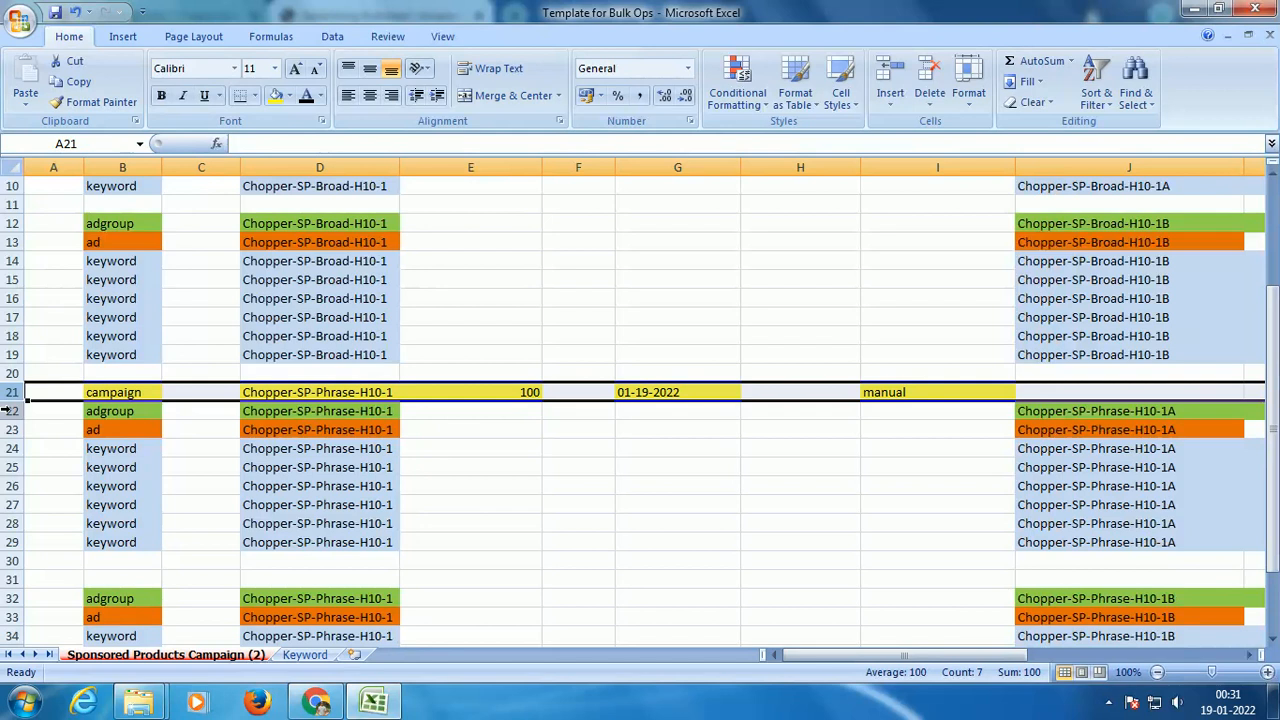
pyautogui.click(10, 411)
pyautogui.scroll(-3, 12, 415)
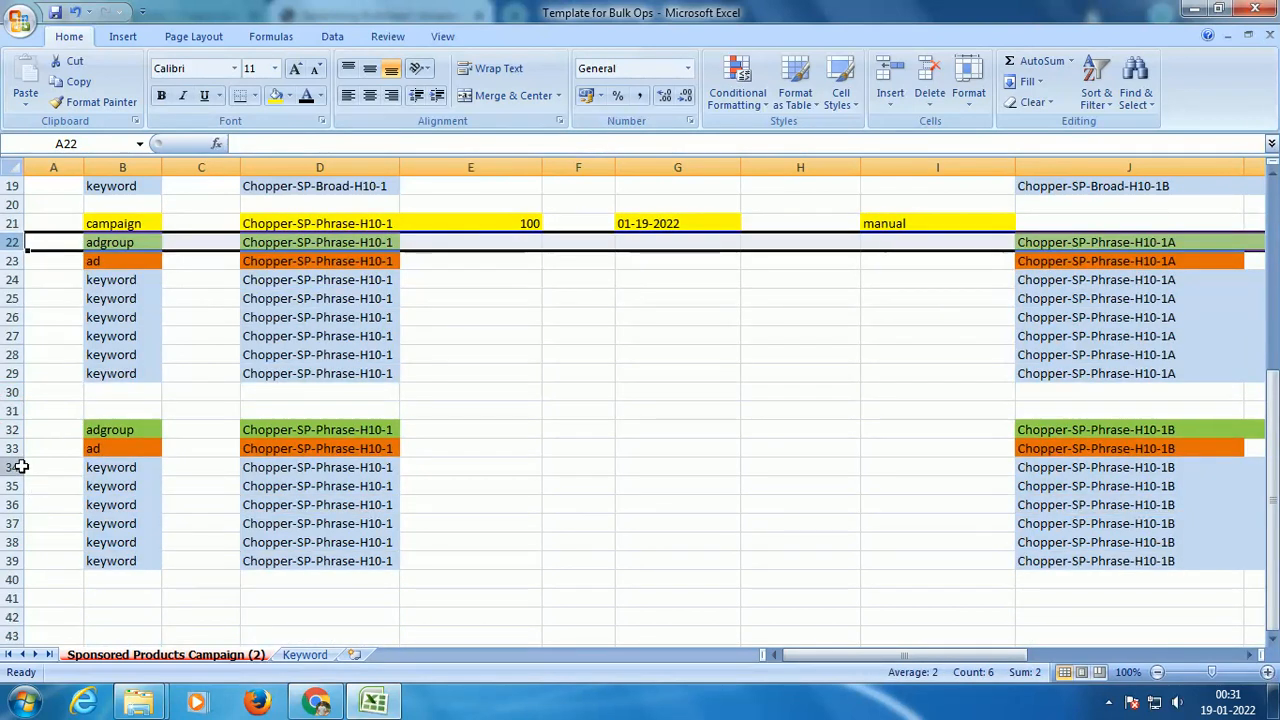
# Delete the blank separator rows 30 and 31, 20, and 11 between the ad group and campaign blocks.
pyautogui.moveTo(10, 392); pyautogui.dragTo(10, 410)
pyautogui.rightClick(12, 405)
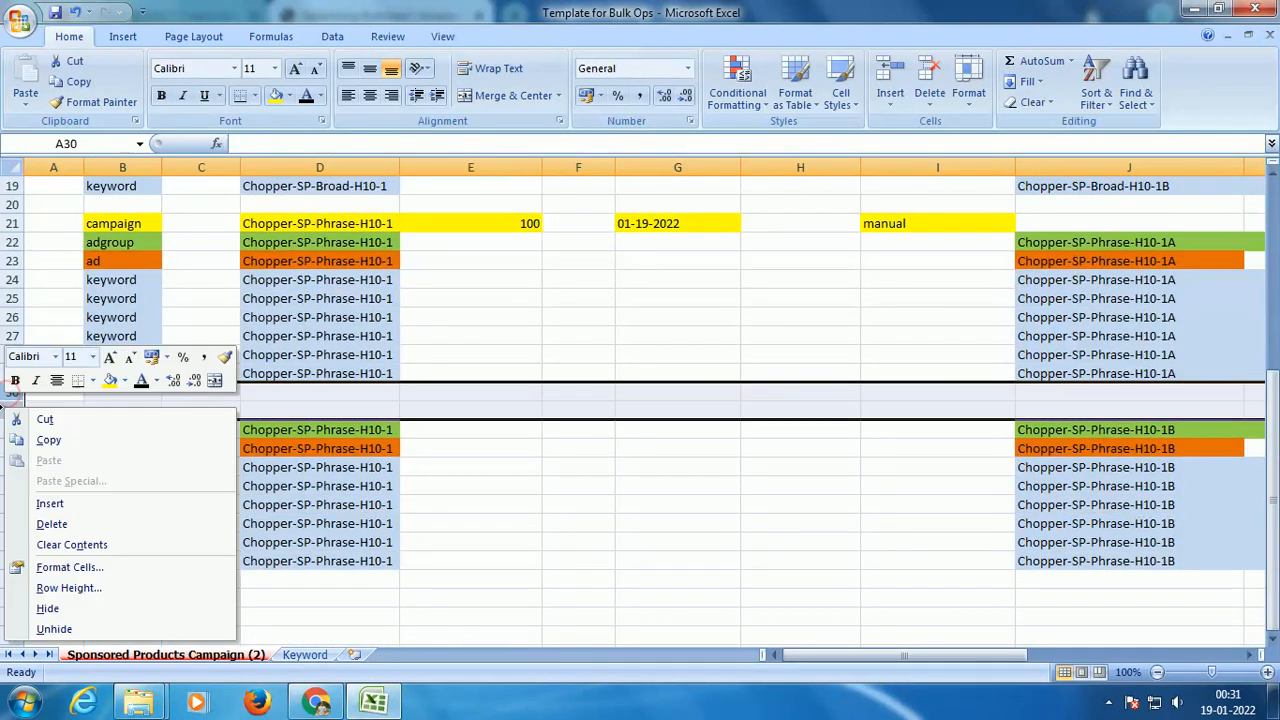
pyautogui.click(50, 515)
pyautogui.scroll(4, 18, 448)
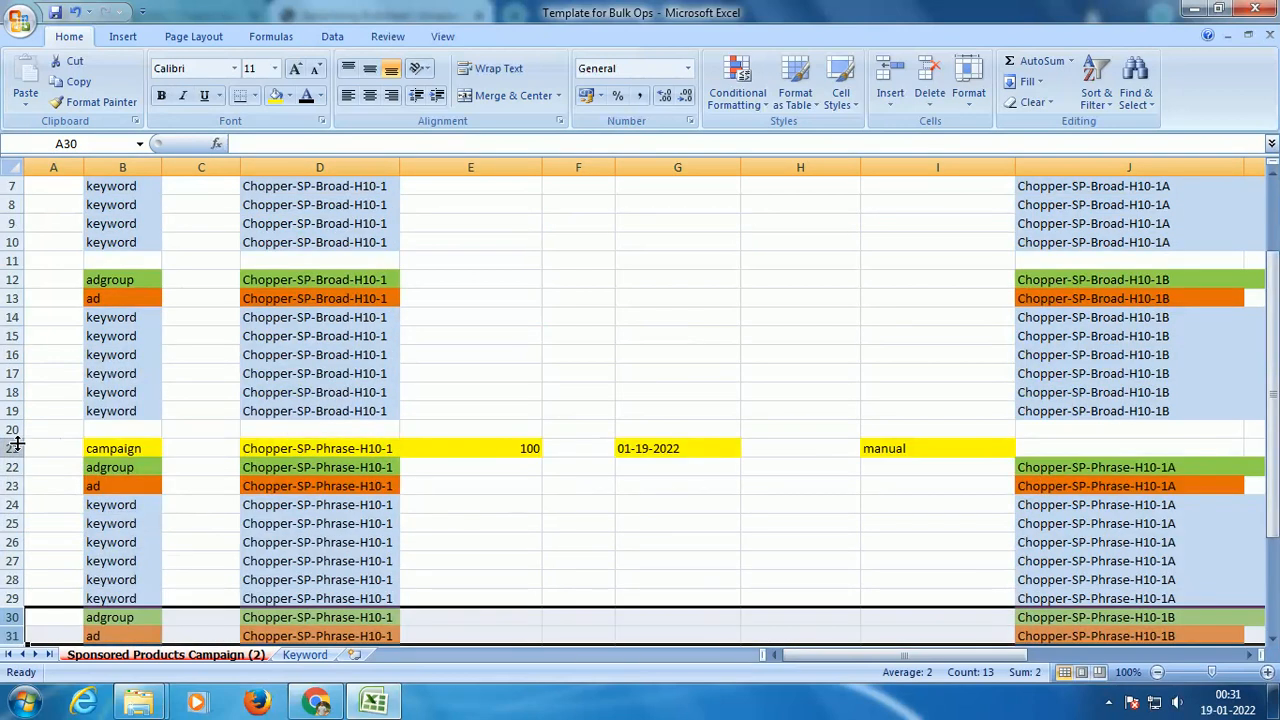
pyautogui.click(12, 429)
pyautogui.rightClick(12, 429)
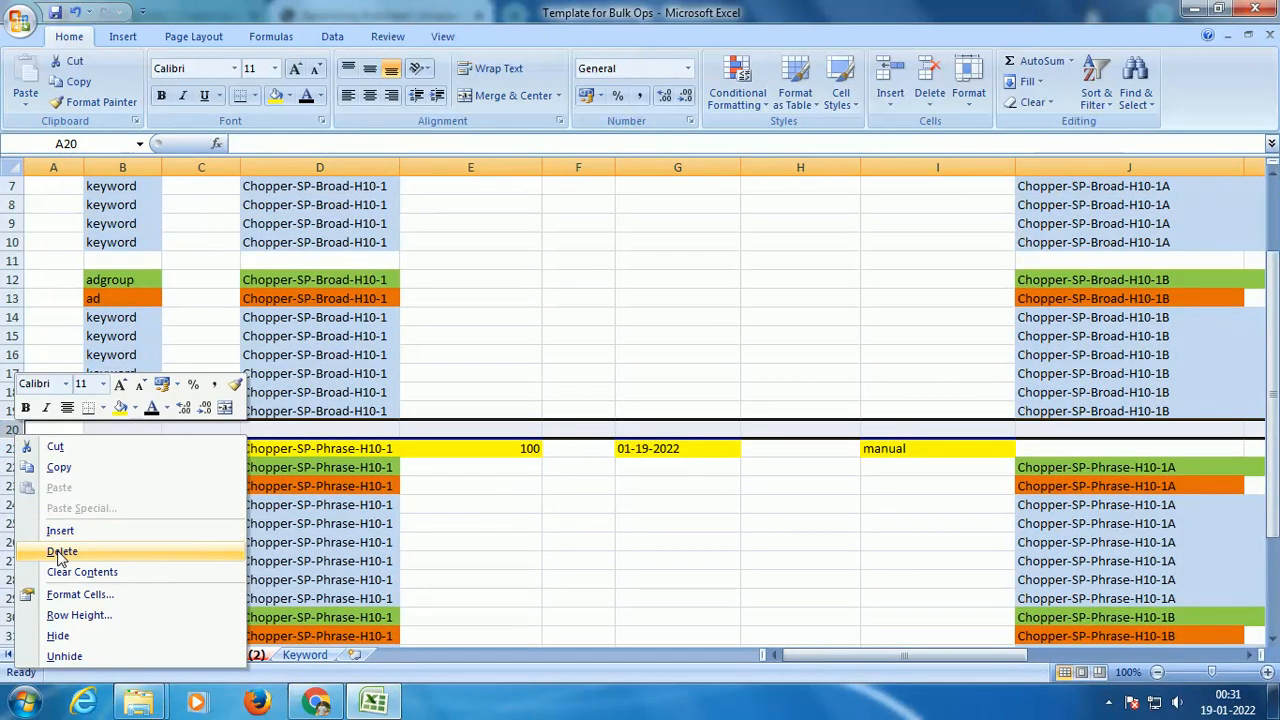
pyautogui.click(58, 553)
pyautogui.click(12, 261)
pyautogui.rightClick(12, 261)
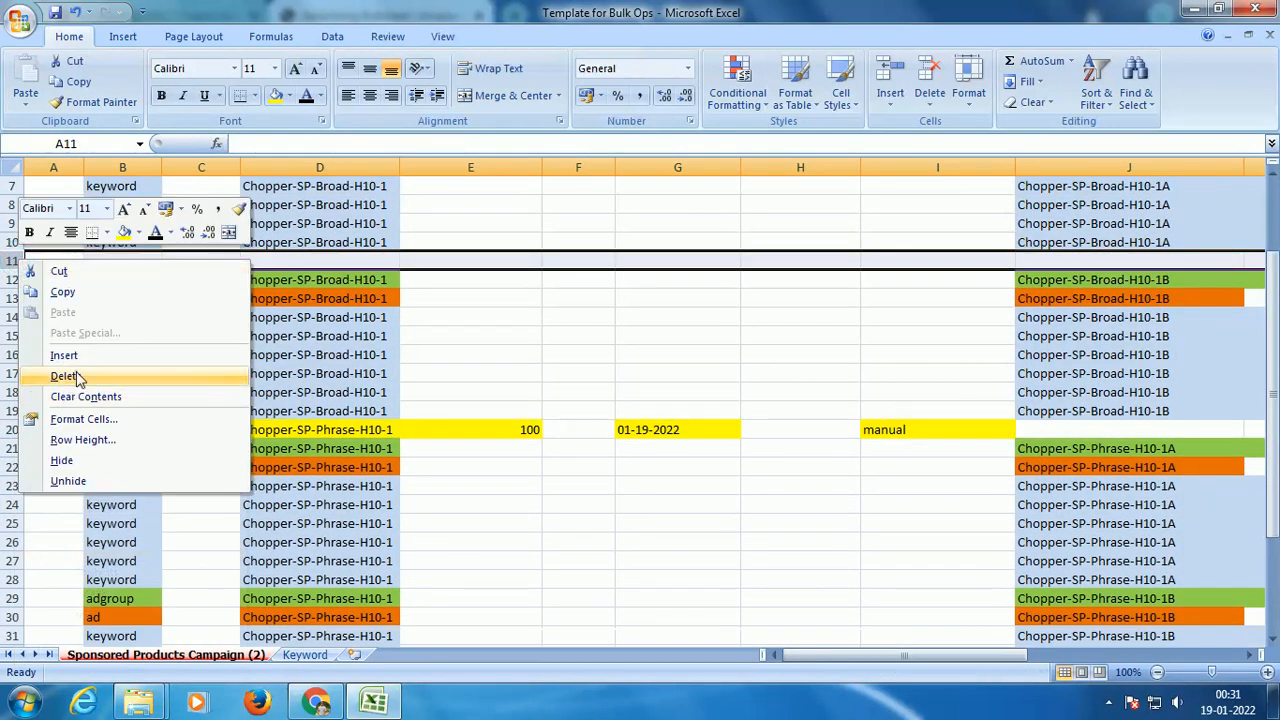
pyautogui.click(64, 376)
pyautogui.scroll(2, 725, 170)
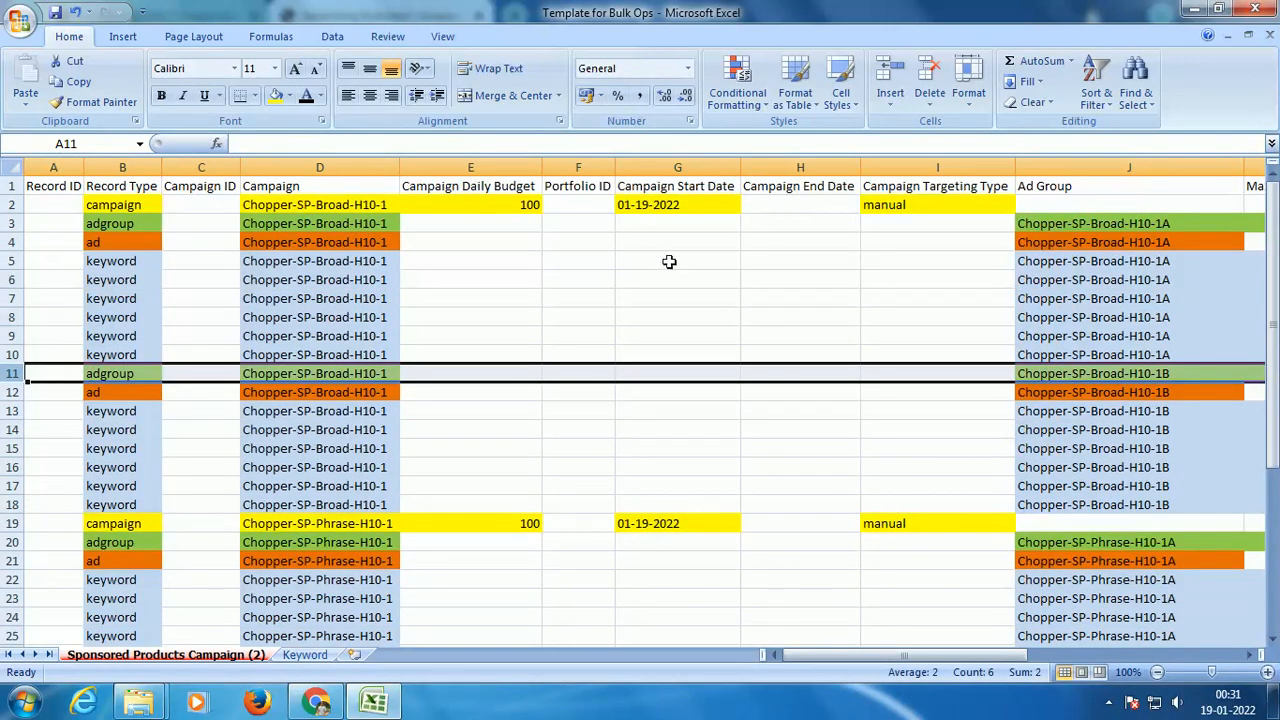
# Switch to the Amazon Ads Bulk operations page in Chrome to review where the campaign file is uploaded.
pyautogui.click(314, 704)
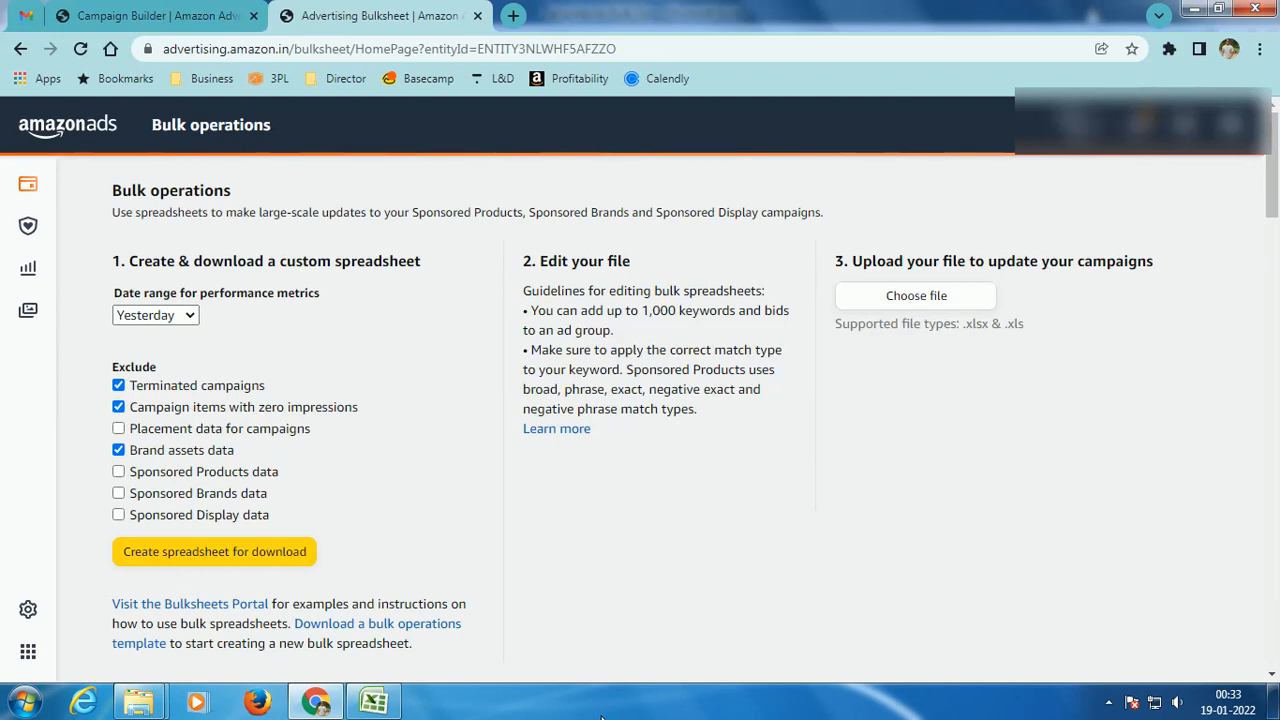
pyautogui.moveTo(357, 717)
pyautogui.click(1109, 703)
pyautogui.click(1137, 576)
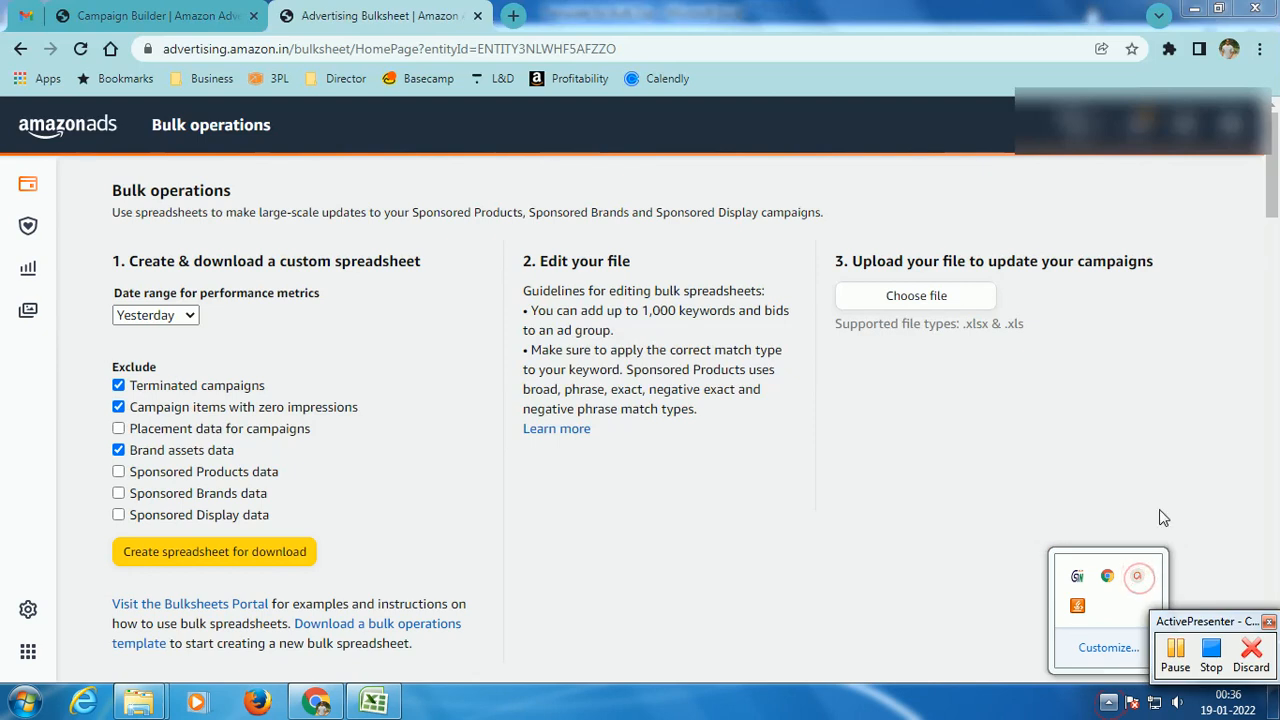